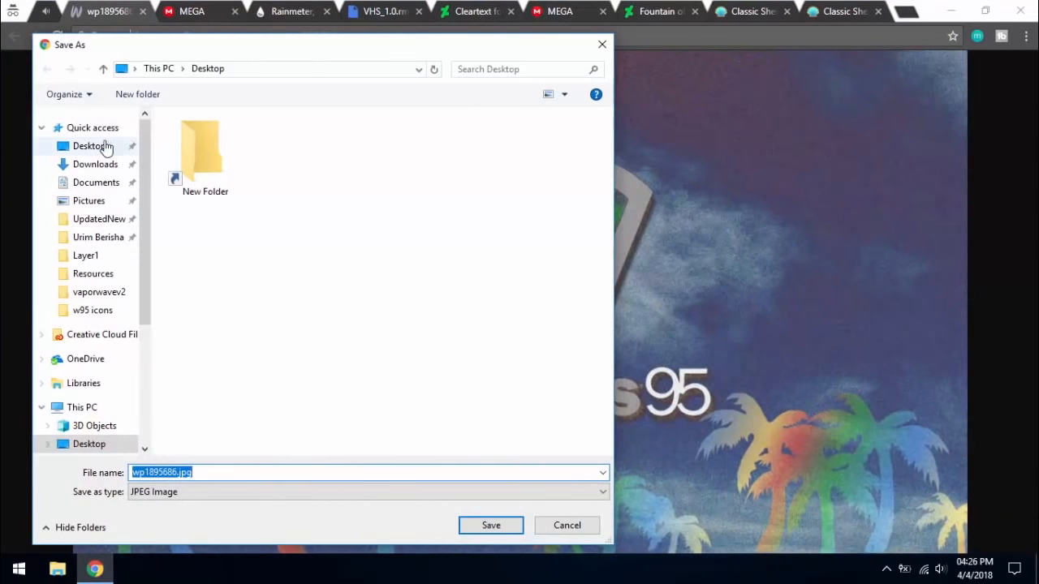
# - Save the wallpaper image wp1895686.jpg to the desktop
pyautogui.click(492, 526)
pyautogui.click(105, 566)
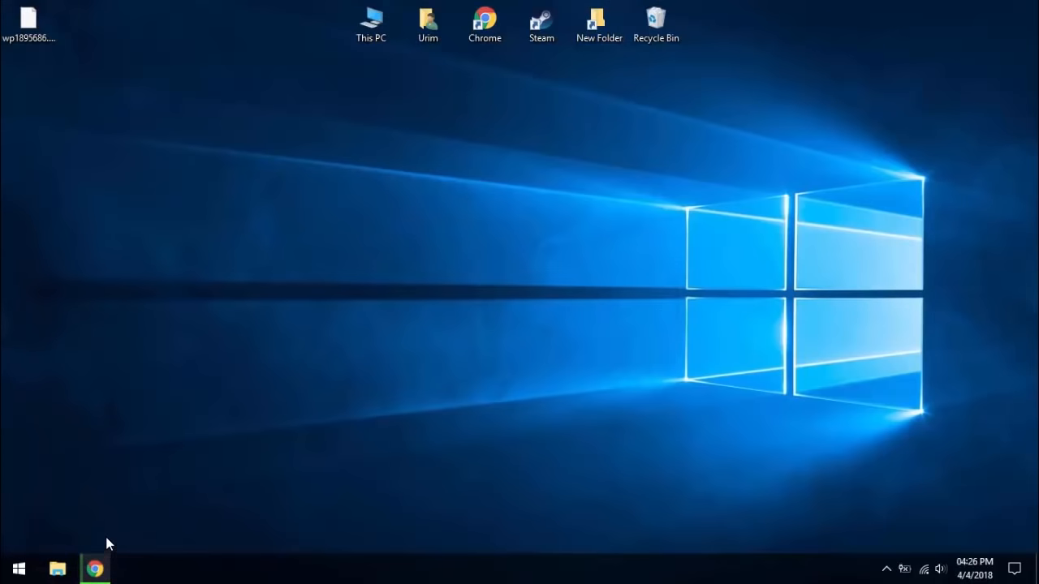
# - Set wp1895686.jpg as the desktop background and move the image file to the Recycle Bin
pyautogui.rightClick(36, 32)
pyautogui.rightClick(20, 21)
pyautogui.click(64, 81)
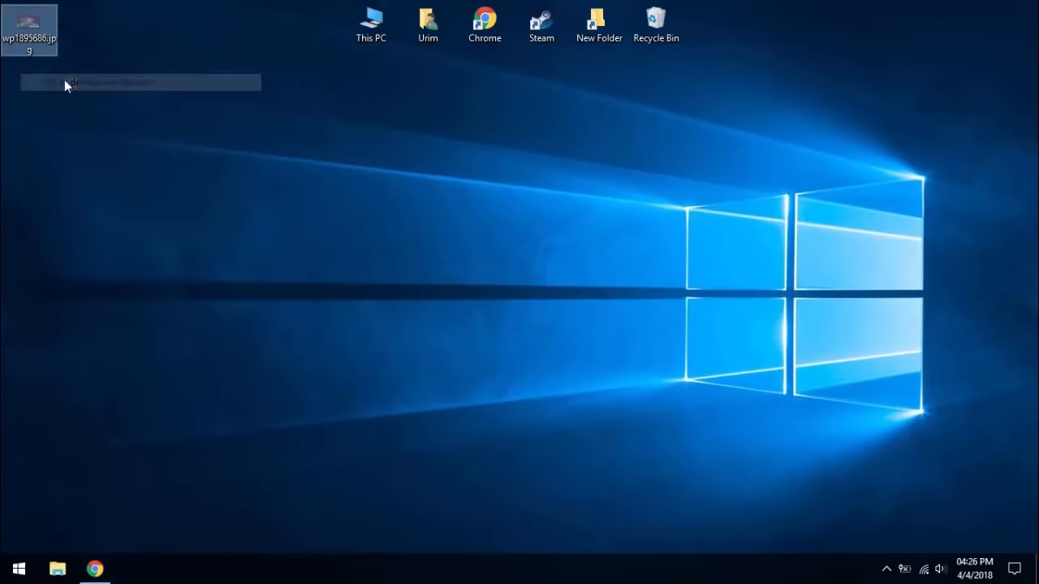
pyautogui.moveTo(47, 28); pyautogui.dragTo(490, 102)
pyautogui.moveTo(652, 31); pyautogui.dragTo(655, 33)
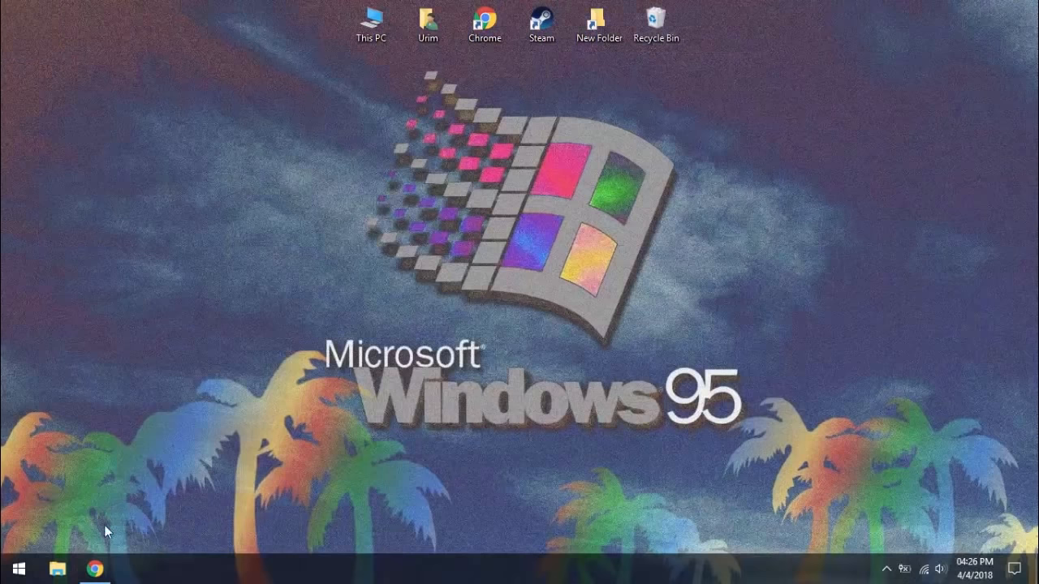
# - Switch to Chrome and download w95 icons.zip from the MEGA page
pyautogui.click(95, 569)
pyautogui.click(197, 20)
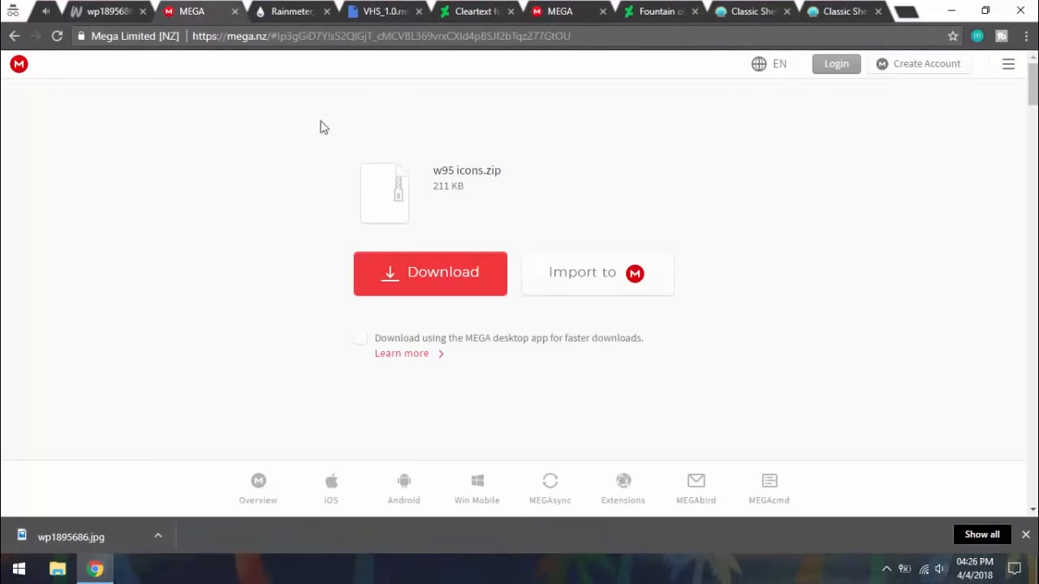
pyautogui.click(423, 273)
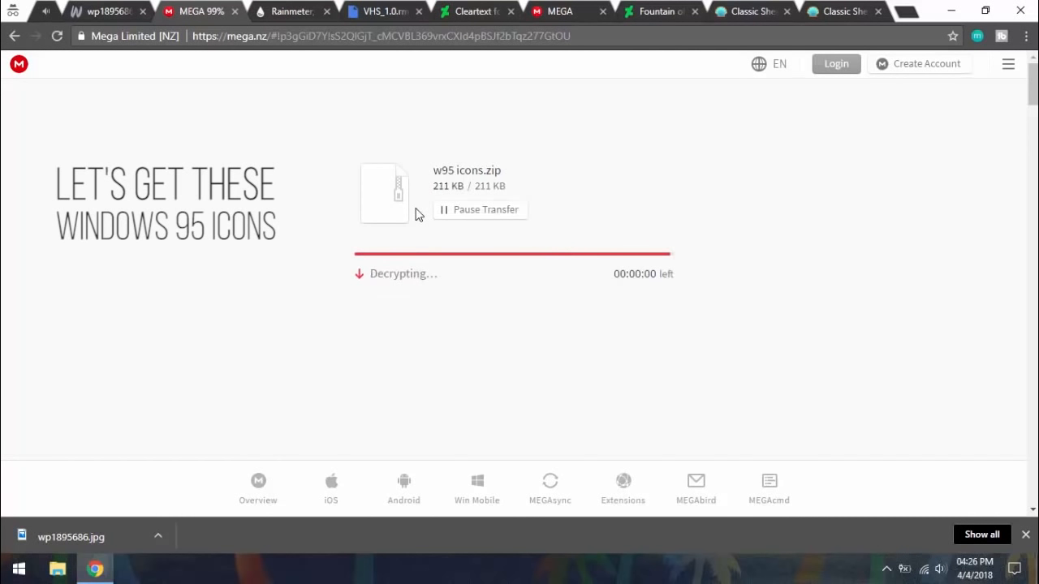
# - Extract the w95 icons folder from the downloaded archive onto the desktop and close the archive
pyautogui.click(77, 537)
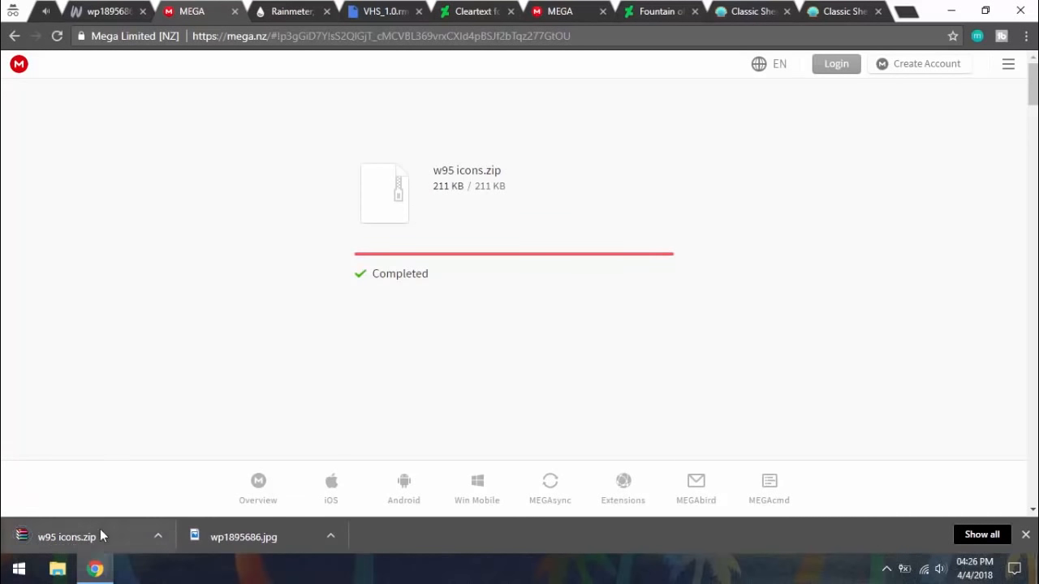
pyautogui.click(95, 569)
pyautogui.click(95, 570)
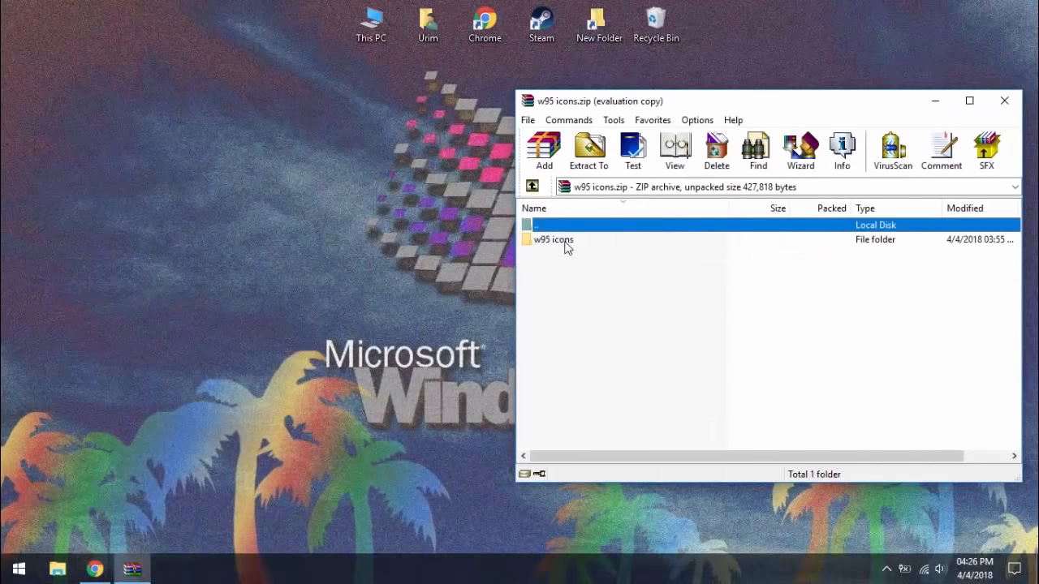
pyautogui.click(871, 299)
pyautogui.moveTo(580, 239); pyautogui.dragTo(298, 180)
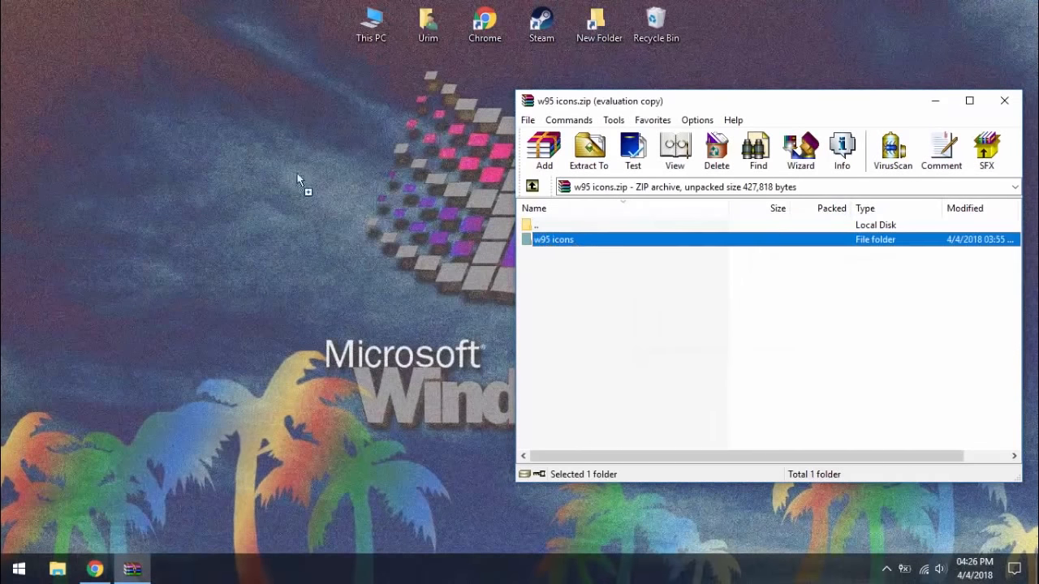
pyautogui.moveTo(44, 38); pyautogui.dragTo(44, 38)
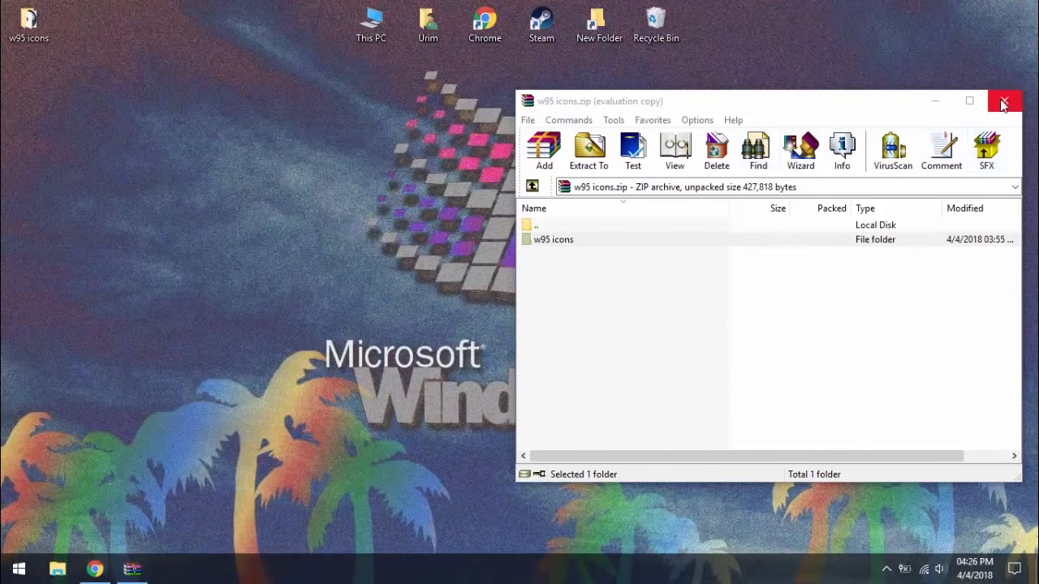
pyautogui.click(1004, 101)
# - Open the desktop icon settings from the Themes page of the Windows personalization settings
pyautogui.rightClick(285, 116)
pyautogui.click(354, 333)
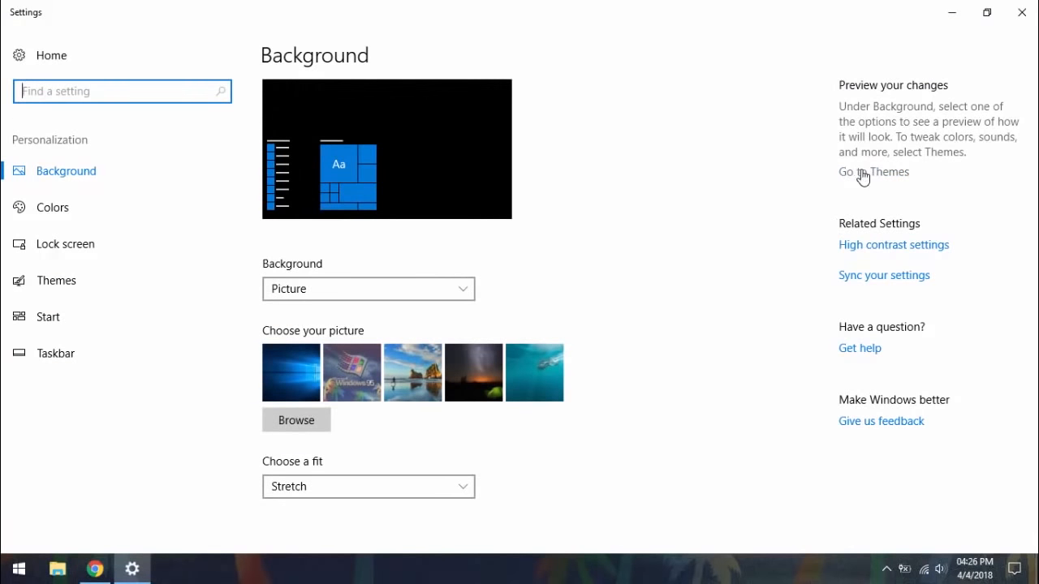
pyautogui.click(862, 174)
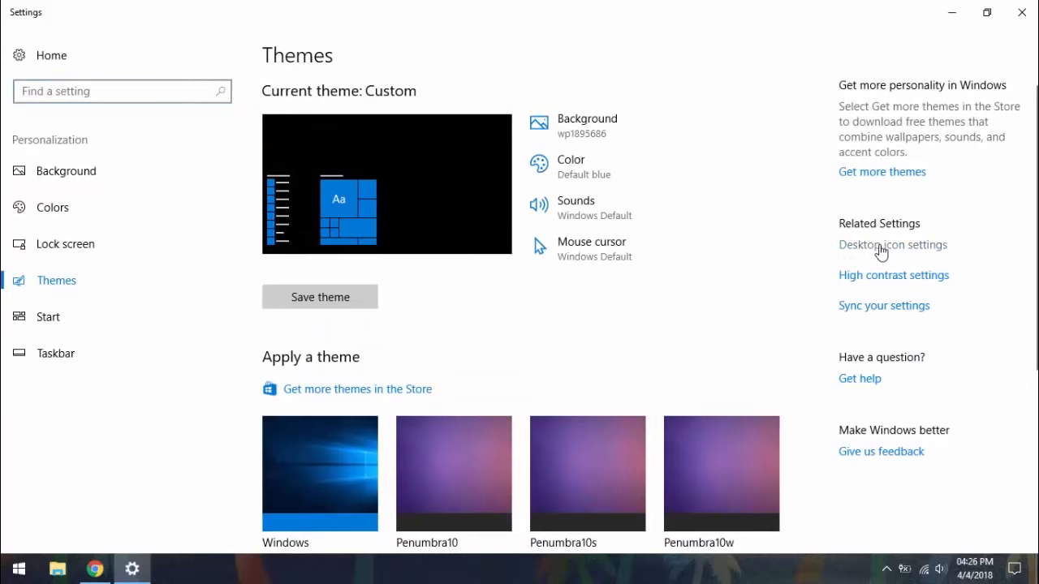
pyautogui.click(882, 247)
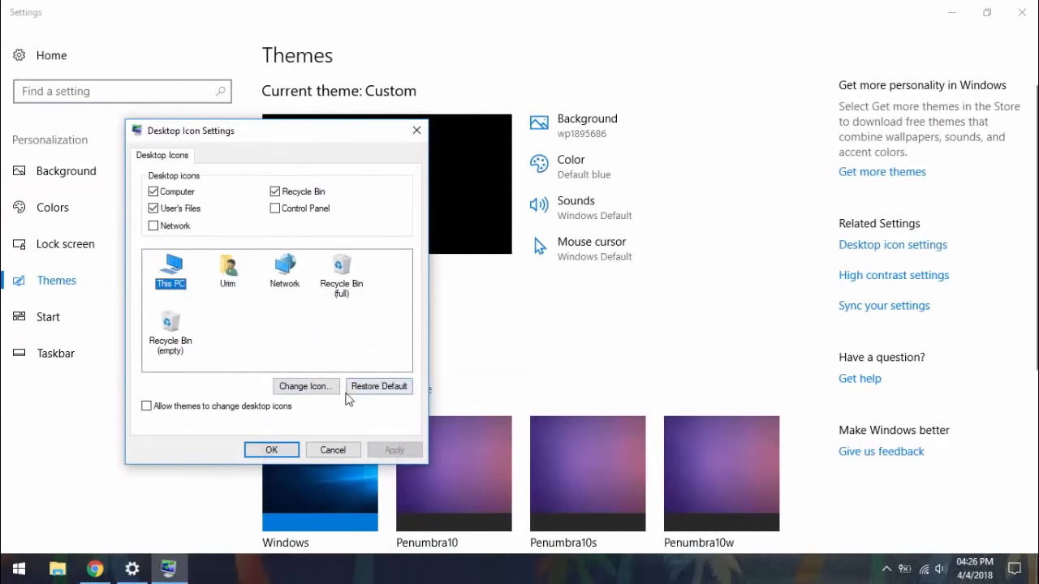
# - Change the This PC icon to Icon_16.ico from the w95 icons folder on the desktop
pyautogui.click(318, 388)
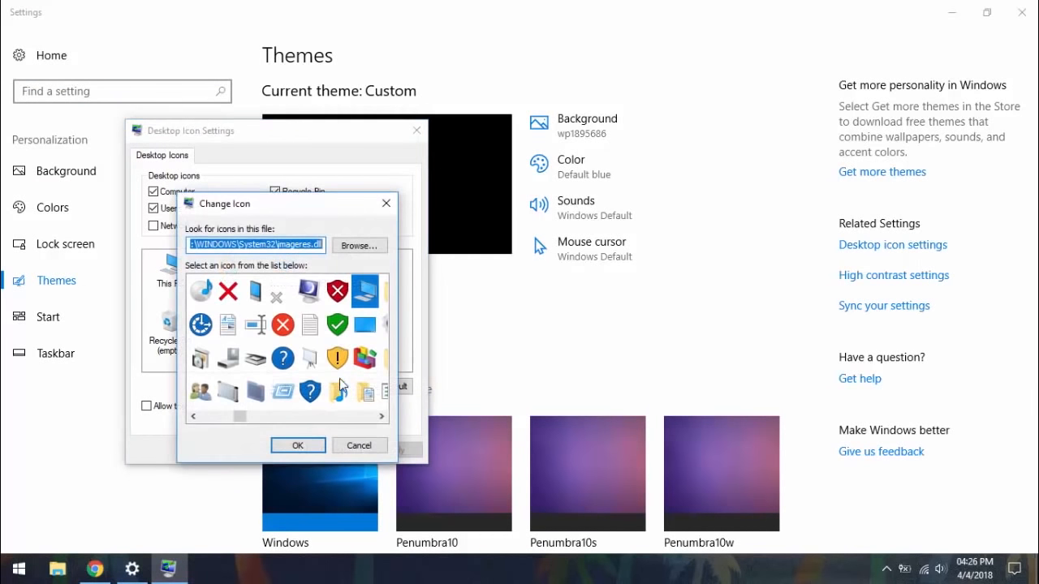
pyautogui.click(367, 244)
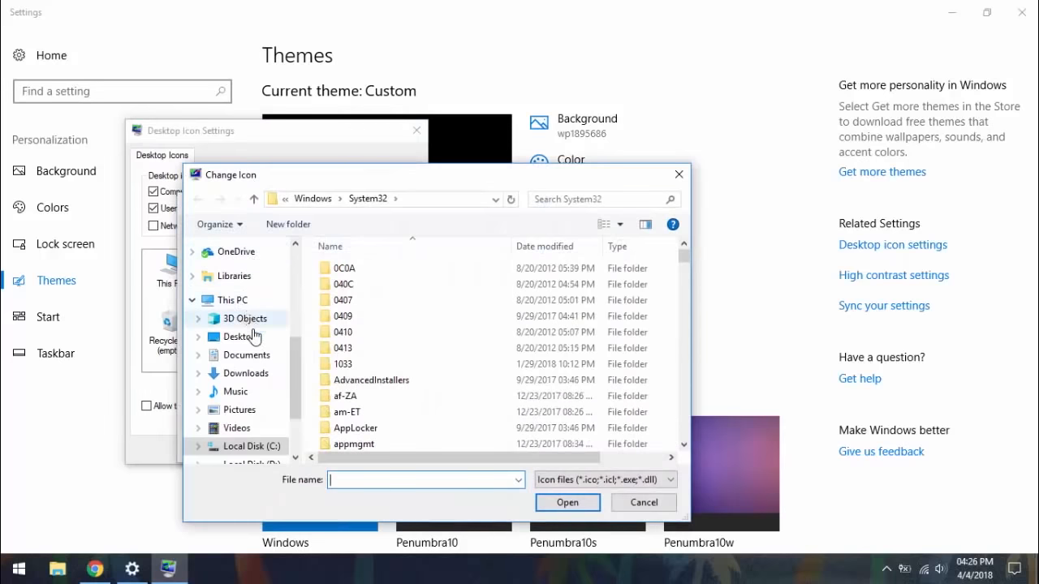
pyautogui.click(240, 336)
pyautogui.doubleClick(354, 284)
pyautogui.click(535, 389)
pyautogui.press('Down')
pyautogui.press('Down')
pyautogui.press('Down')
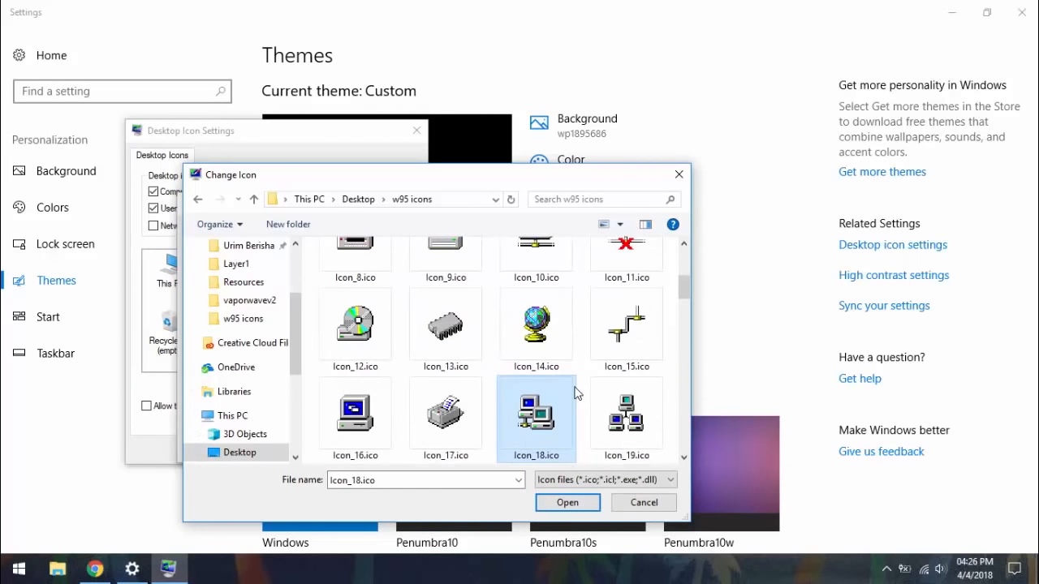
pyautogui.press('Left')
pyautogui.press('Left')
pyautogui.press('Return')
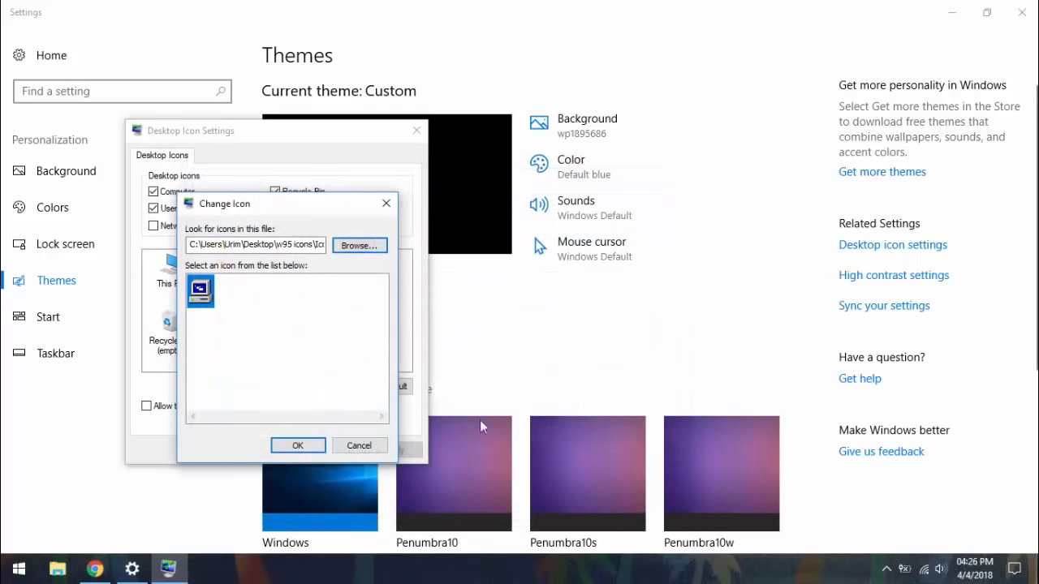
pyautogui.click(298, 445)
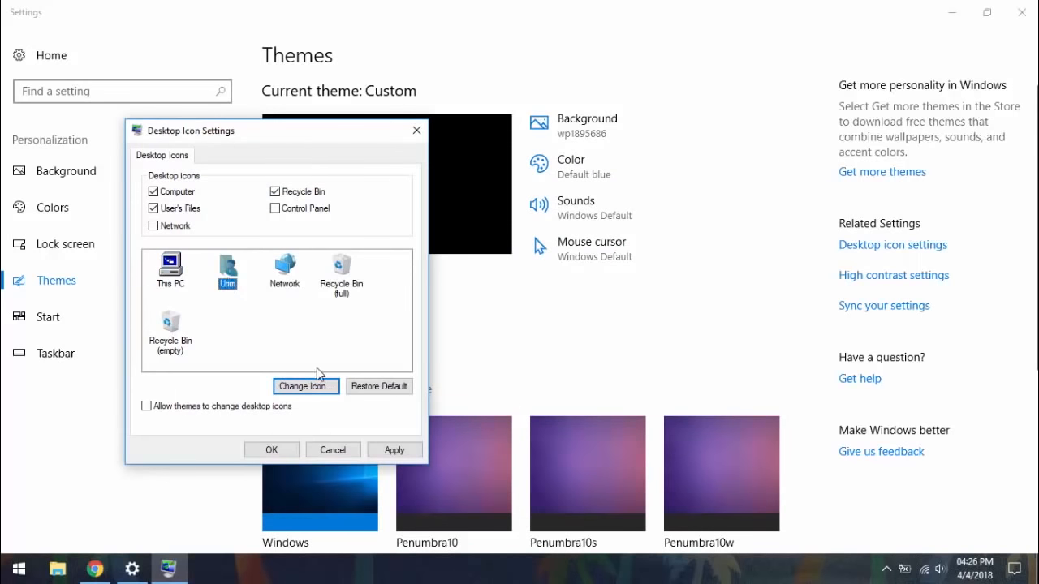
# - Change the user's files icon to the closed yellow folder from the w95 icons folder
pyautogui.click(306, 387)
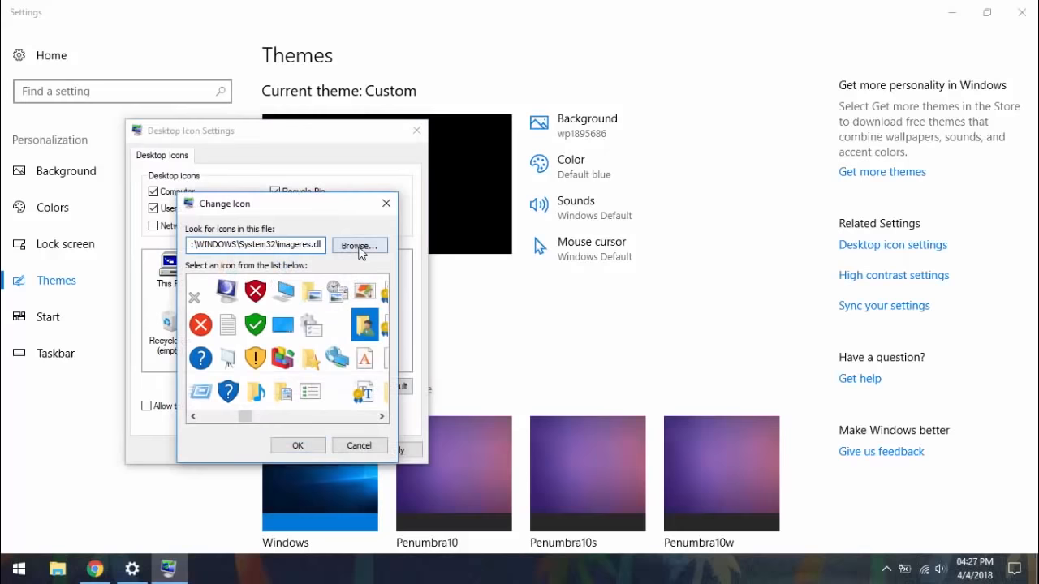
pyautogui.click(359, 246)
pyautogui.click(240, 336)
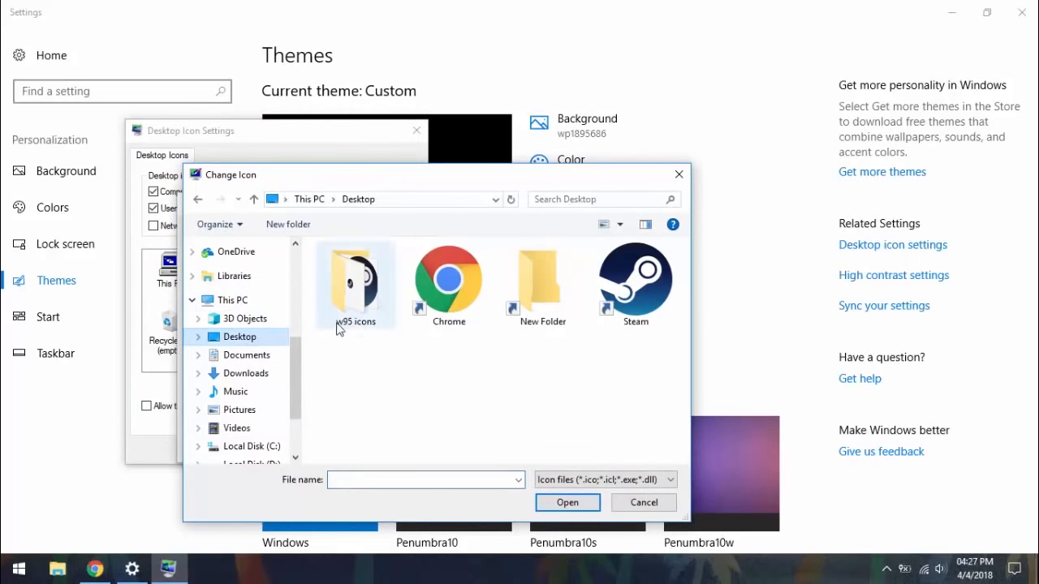
pyautogui.doubleClick(341, 323)
pyautogui.click(457, 373)
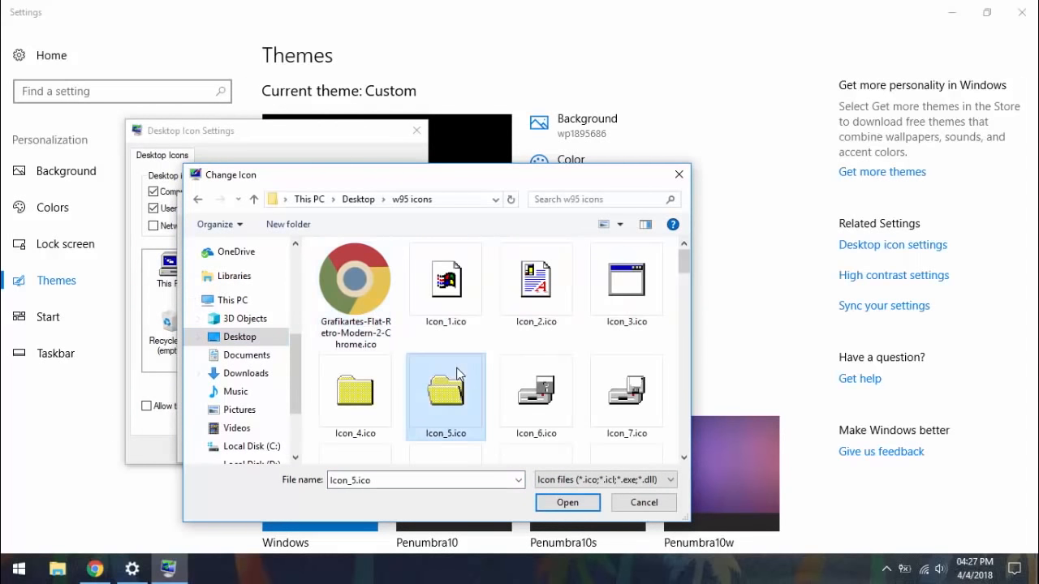
pyautogui.doubleClick(457, 373)
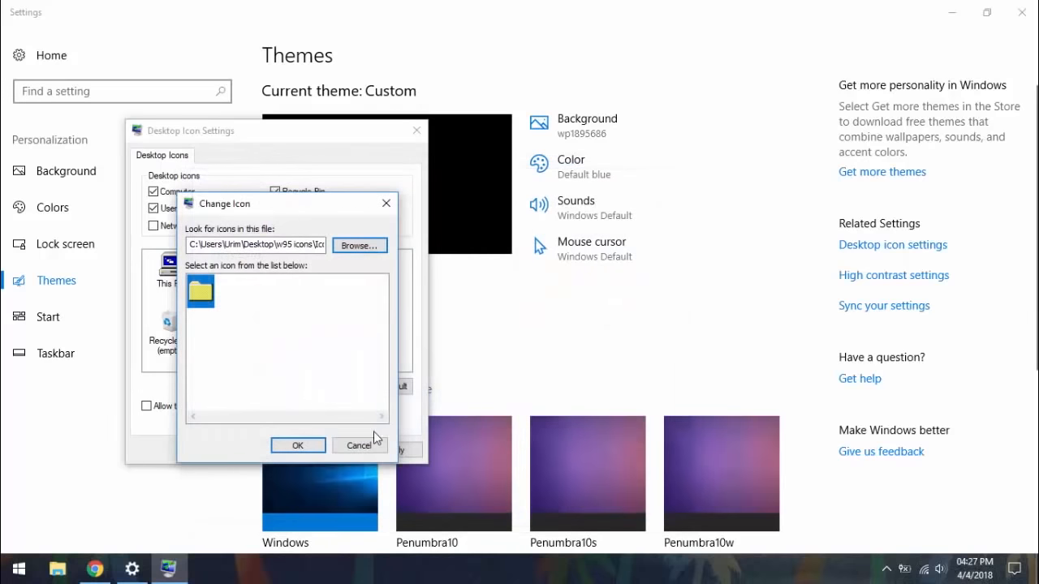
pyautogui.click(305, 444)
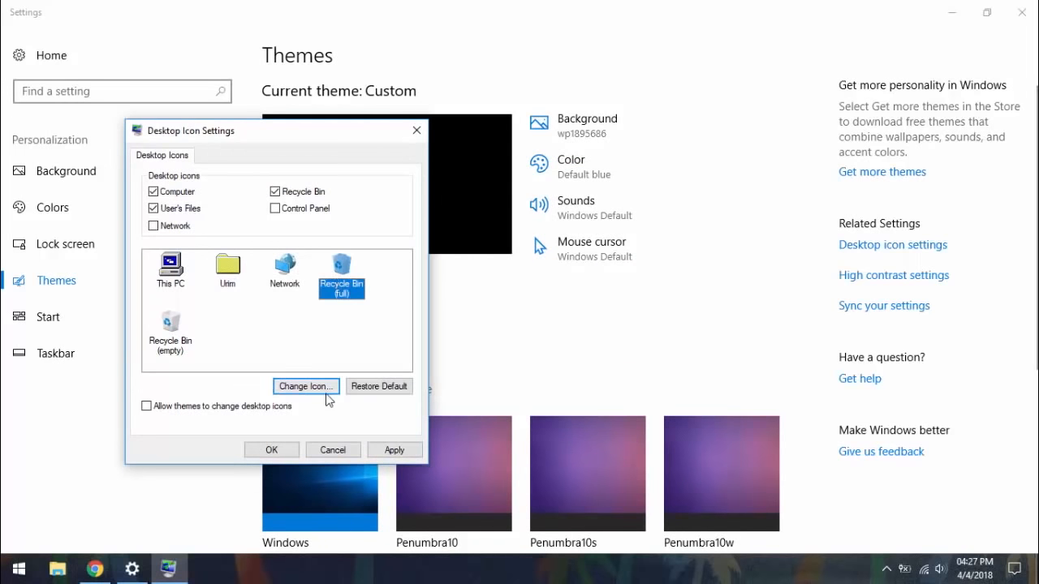
# - Change the Recycle Bin (full) icon to Icon_33.ico from the w95 icons folder
pyautogui.click(324, 387)
pyautogui.click(357, 243)
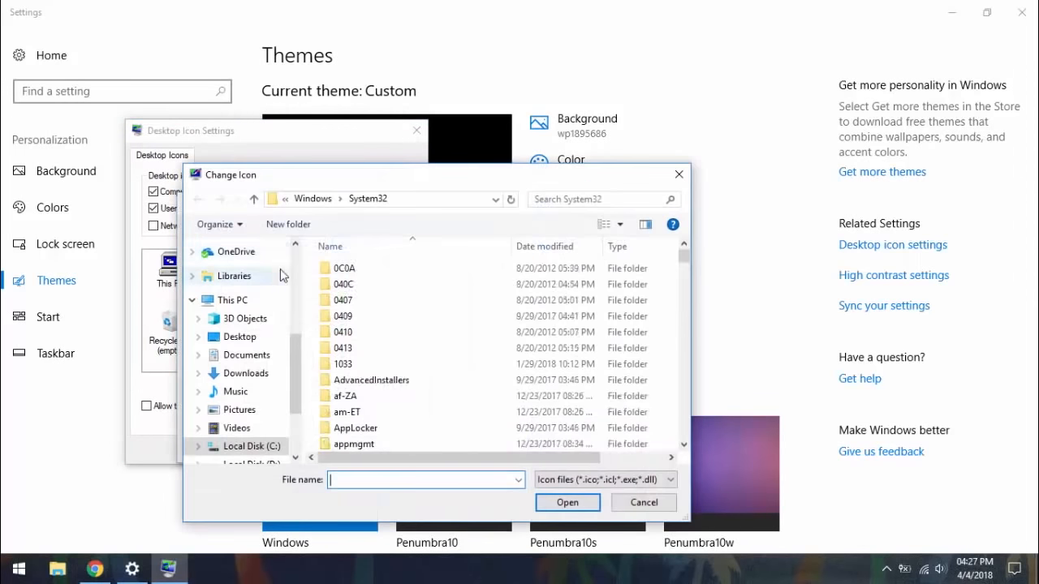
pyautogui.click(240, 336)
pyautogui.doubleClick(355, 288)
pyautogui.click(483, 369)
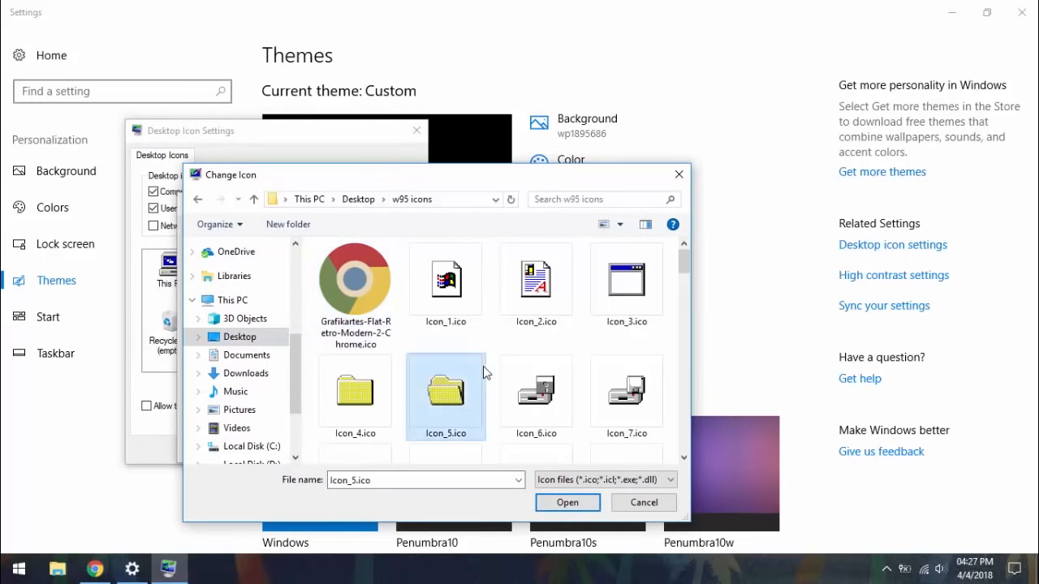
pyautogui.press('Down')
pyautogui.press('Down')
pyautogui.press('Down')
pyautogui.press('Down')
pyautogui.press('Down')
pyautogui.press('Down')
pyautogui.press('Down')
pyautogui.press('Down')
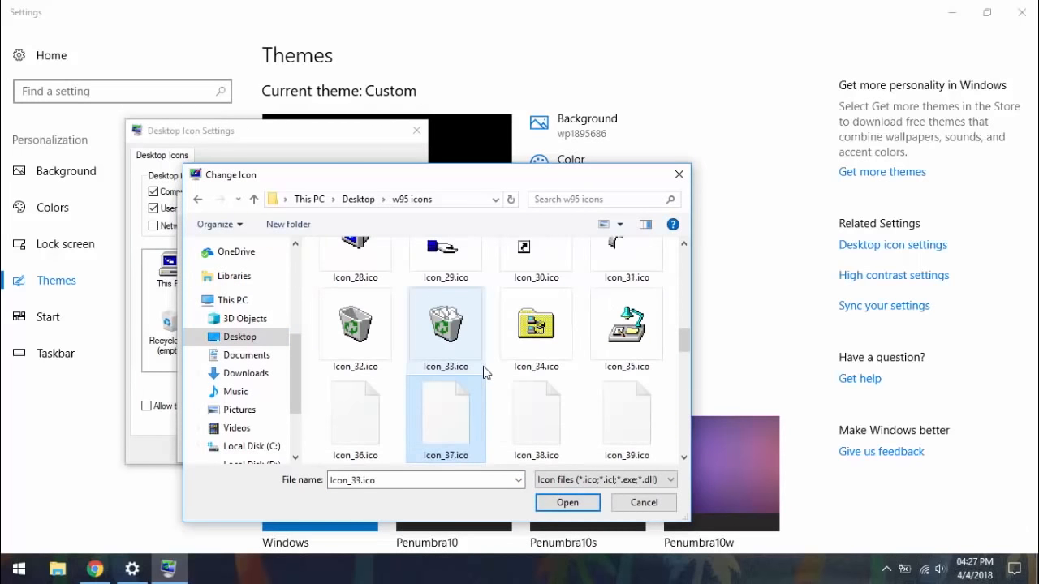
pyautogui.press('Down')
pyautogui.press('Up')
pyautogui.press('Left')
pyautogui.press('Up')
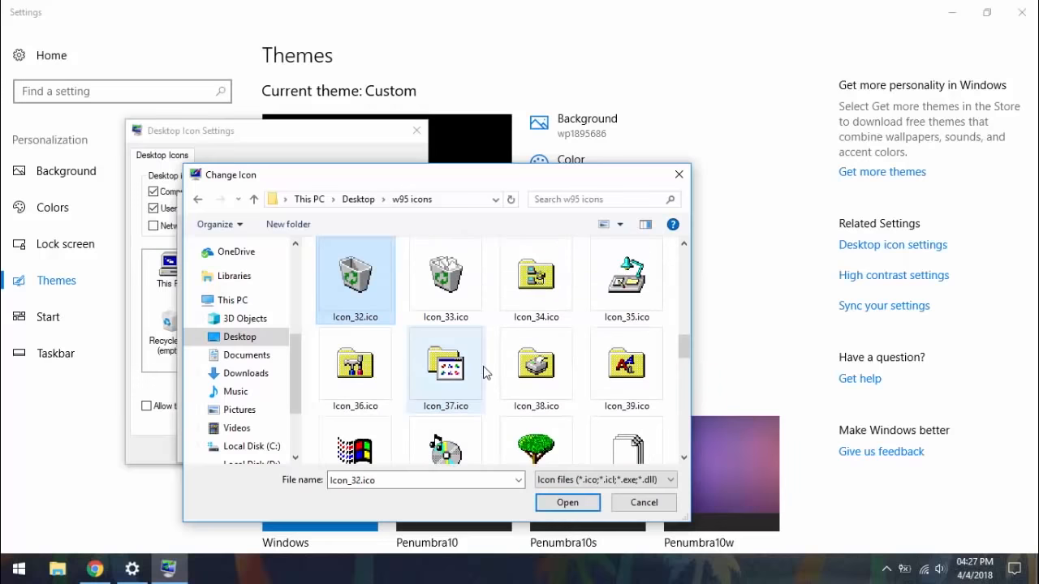
pyautogui.press('Up')
pyautogui.press('Right')
pyautogui.press('Down')
pyautogui.press('Return')
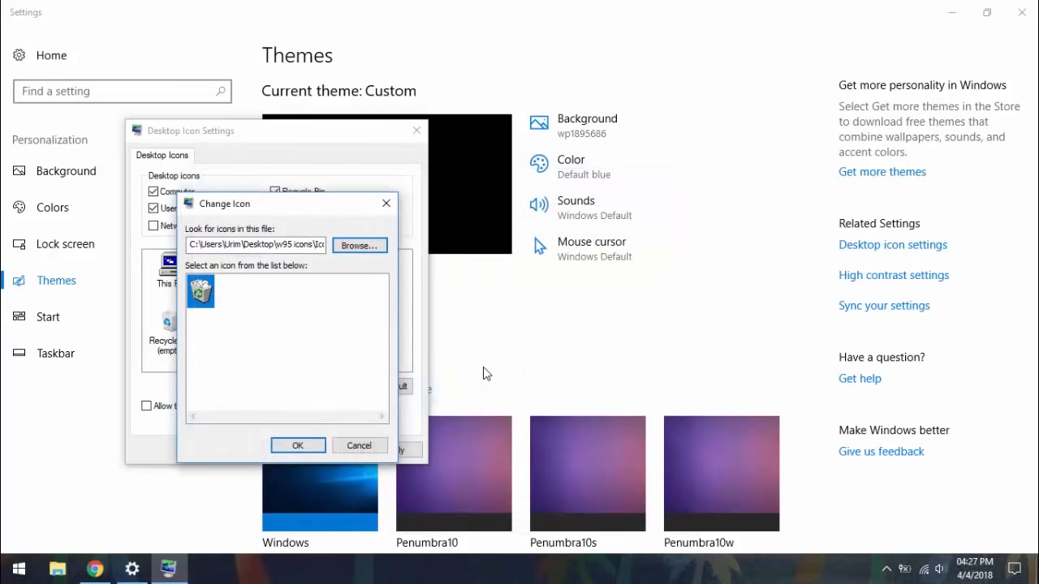
pyautogui.click(335, 452)
# - Change the Recycle Bin (empty) icon to Icon_32.ico from the w95 icons folder
pyautogui.click(187, 332)
pyautogui.click(299, 385)
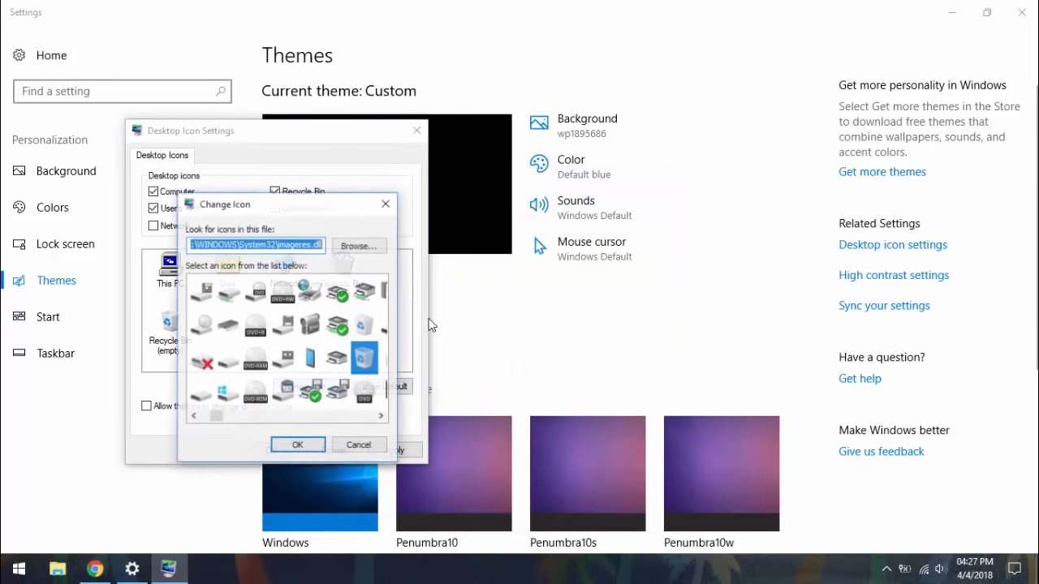
pyautogui.click(358, 246)
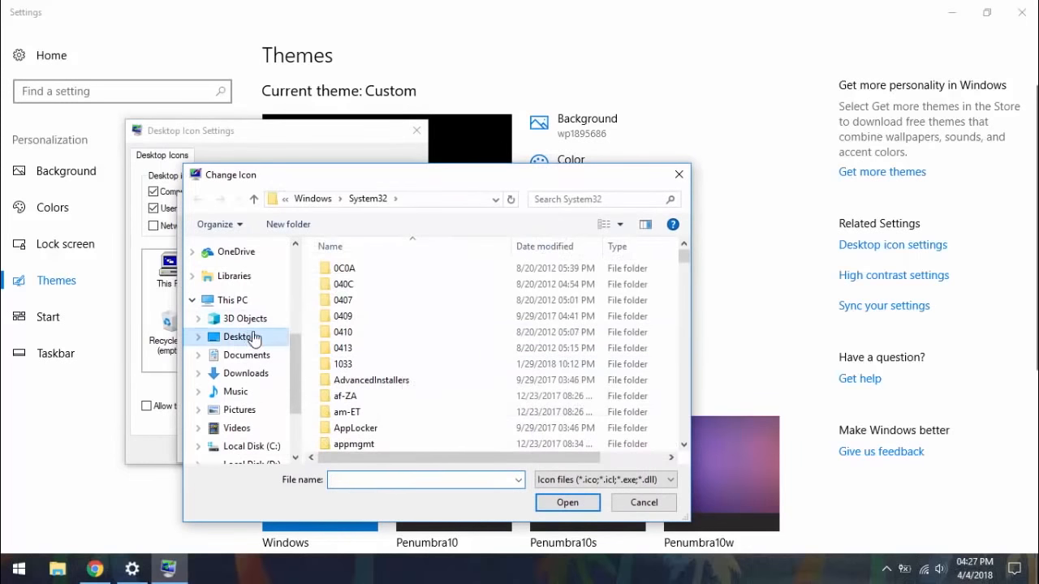
pyautogui.click(240, 337)
pyautogui.doubleClick(360, 289)
pyautogui.scroll(-6, 396, 374)
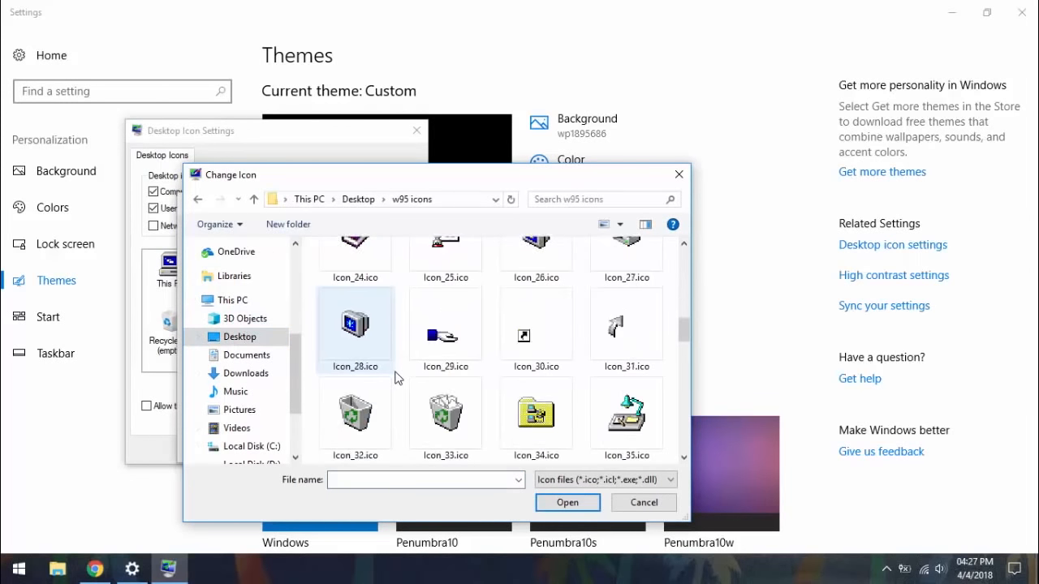
pyautogui.scroll(-1, 396, 377)
pyautogui.doubleClick(365, 348)
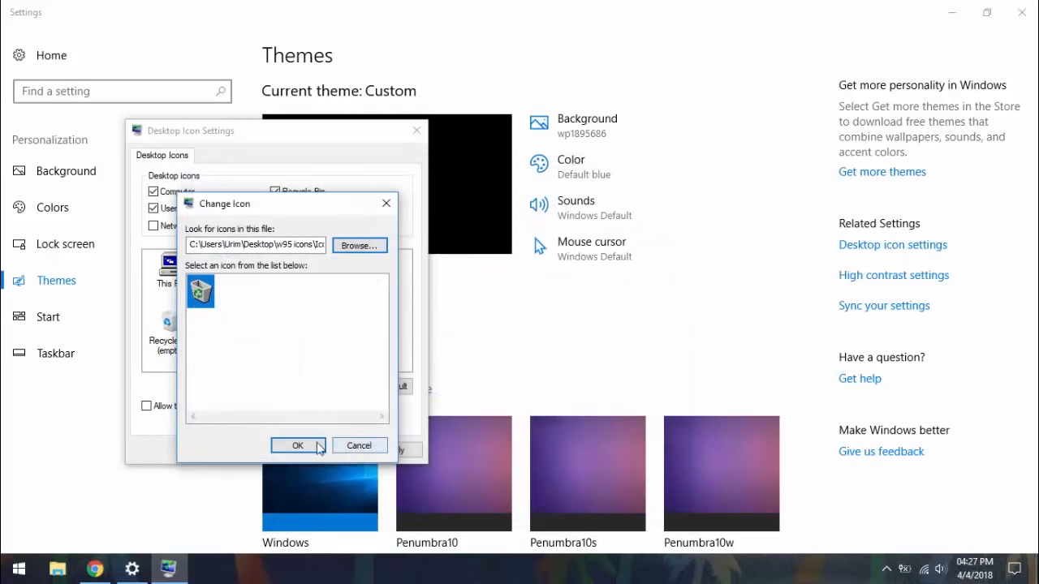
pyautogui.click(316, 444)
# - Apply the new desktop icons and close the personalization settings
pyautogui.click(394, 451)
pyautogui.click(273, 450)
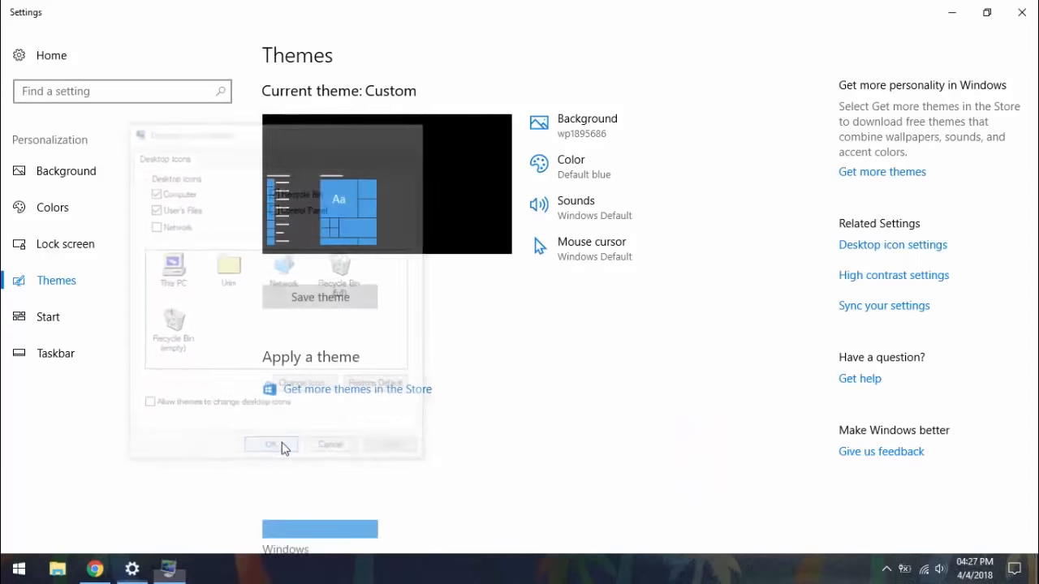
pyautogui.click(1023, 13)
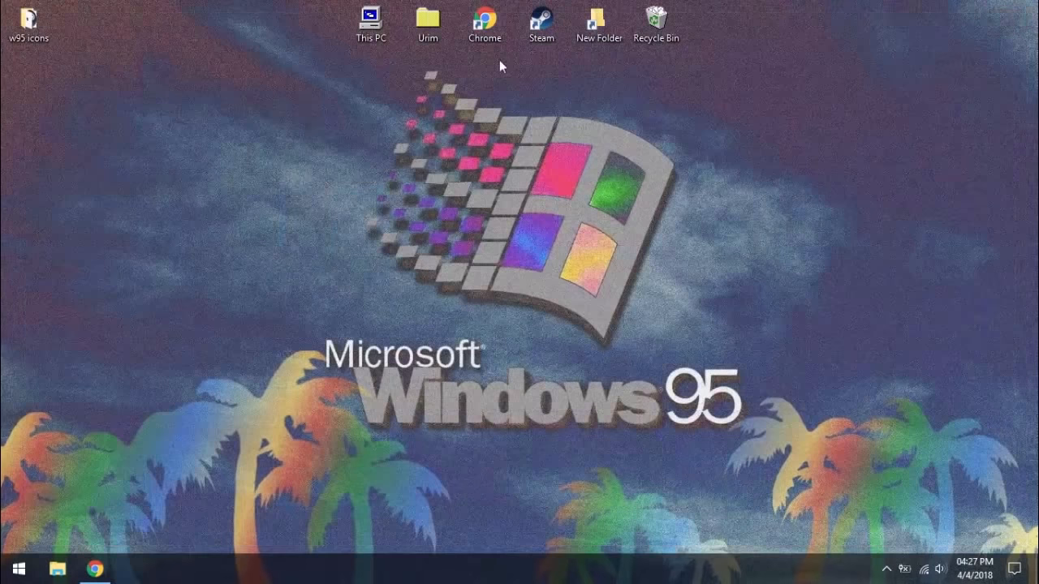
# - Change the Chrome shortcut's icon to Grafikartes-Flat-Retro-Modern-2-Chrome.ico from the w95 icons folder on the desktop
pyautogui.rightClick(487, 31)
pyautogui.click(550, 368)
pyautogui.click(641, 308)
pyautogui.click(723, 158)
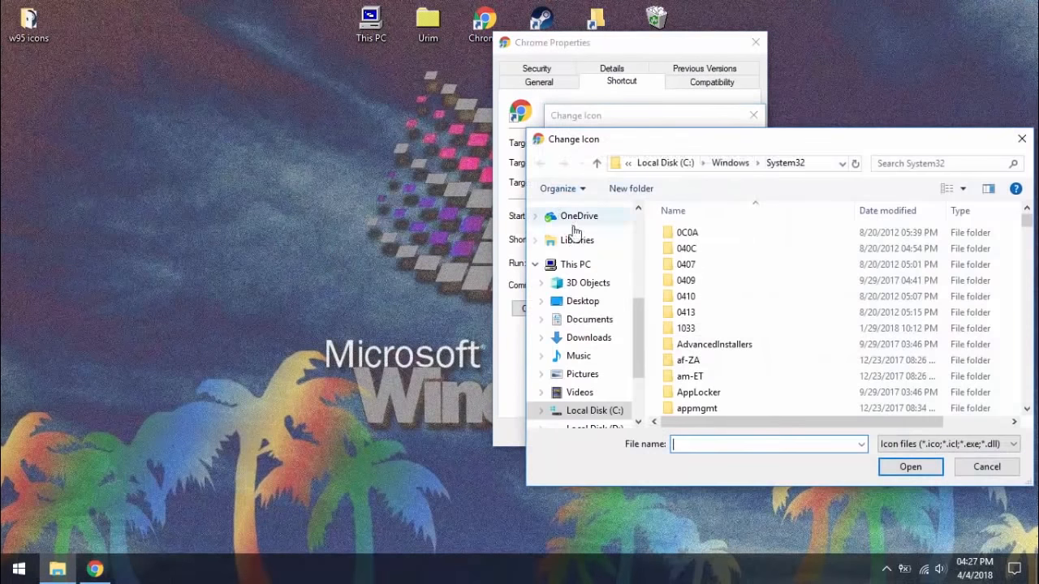
pyautogui.click(584, 301)
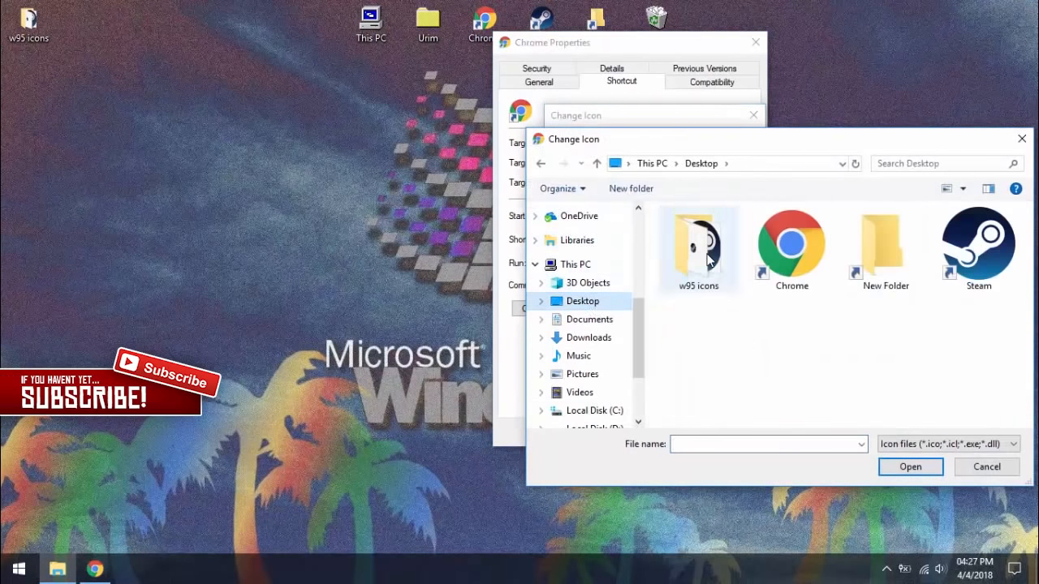
pyautogui.doubleClick(698, 243)
pyautogui.doubleClick(725, 262)
pyautogui.click(664, 359)
pyautogui.click(632, 430)
# - Change the Steam shortcut's icon to the Steam icon from the w95 icons folder
pyautogui.rightClick(541, 35)
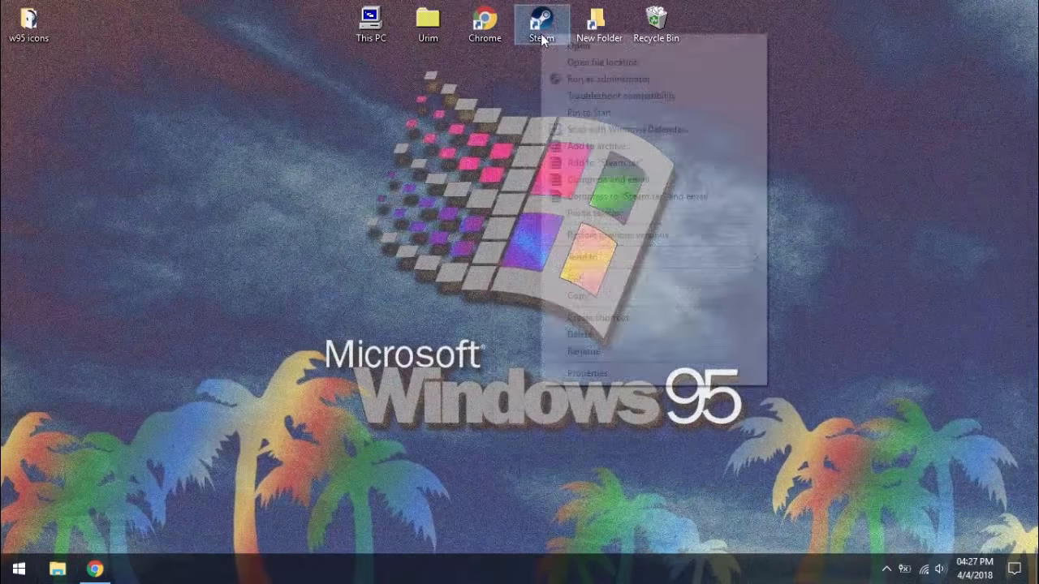
pyautogui.click(607, 374)
pyautogui.click(694, 312)
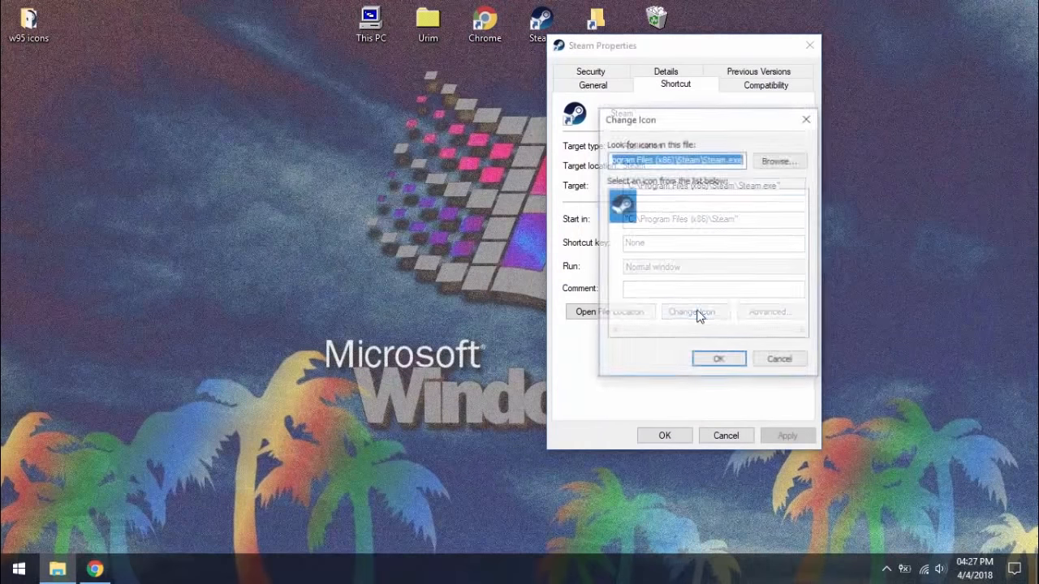
pyautogui.click(775, 161)
pyautogui.scroll(3, 597, 235)
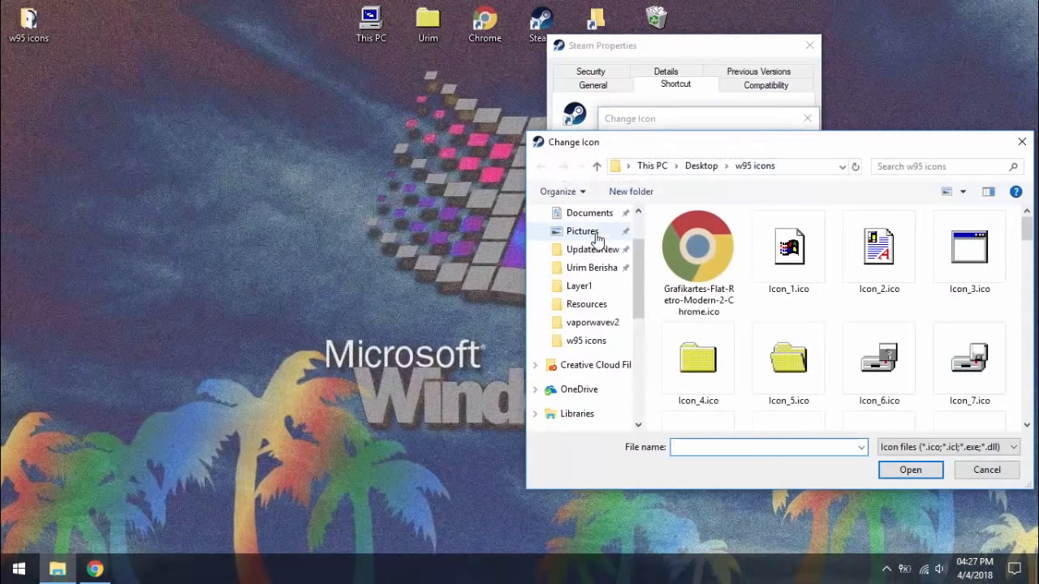
pyautogui.click(789, 251)
pyautogui.scroll(-15, 819, 314)
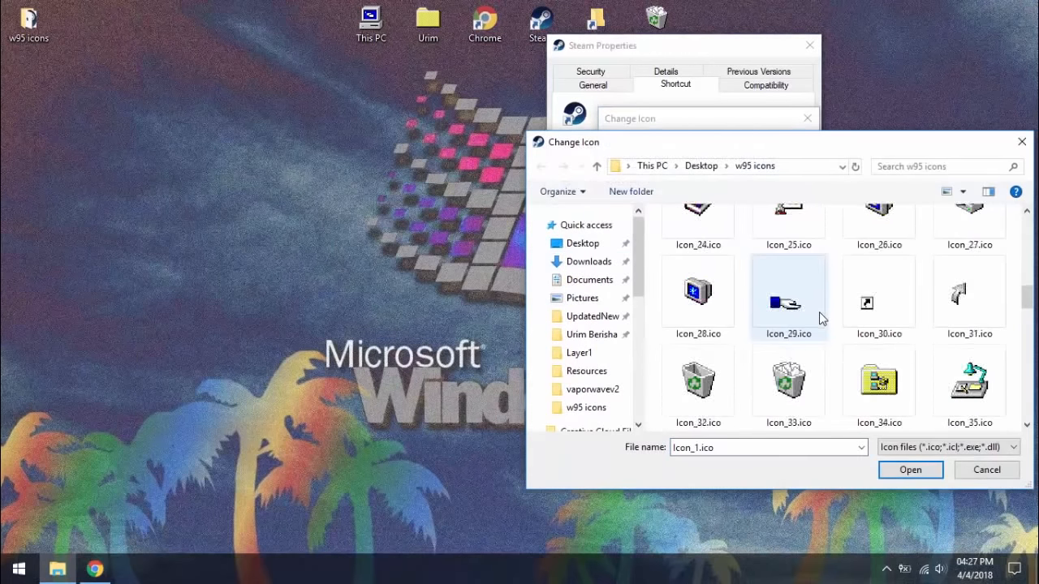
pyautogui.doubleClick(841, 390)
pyautogui.click(719, 359)
pyautogui.click(673, 430)
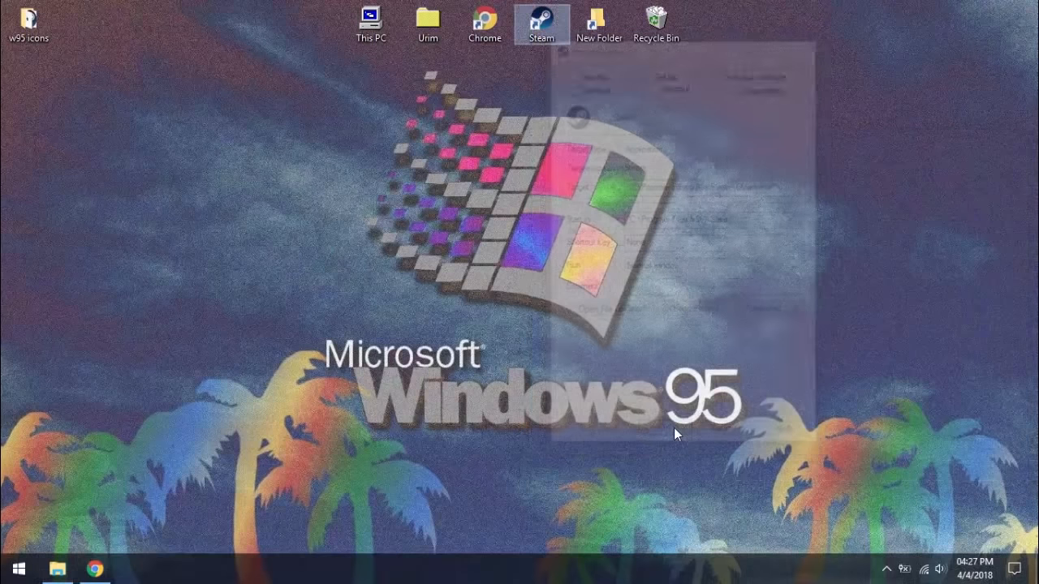
pyautogui.click(559, 231)
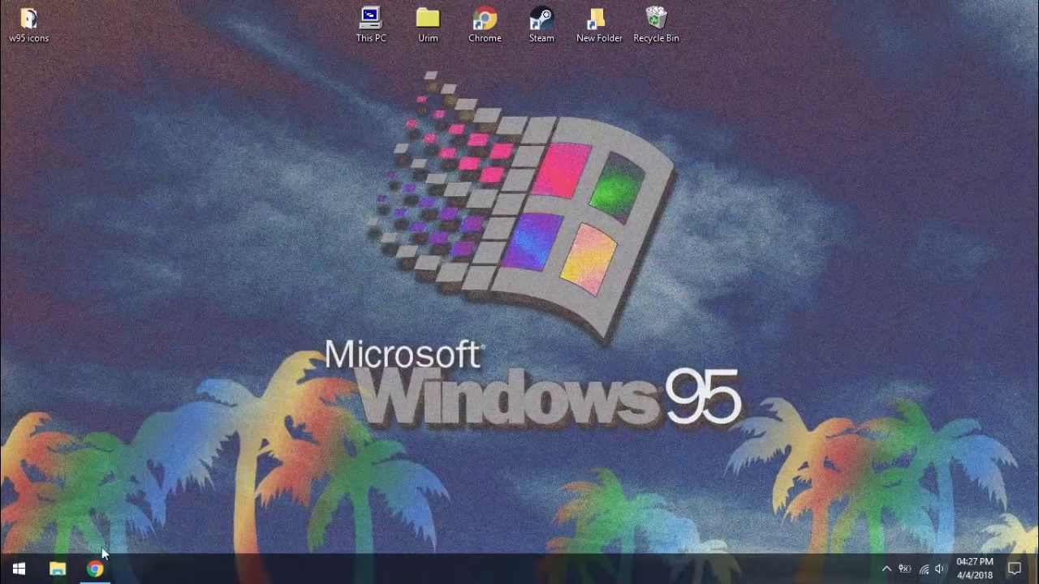
# - Switch to Chrome and download the Rainmeter 4.1 Final Release from rainmeter.net
pyautogui.click(95, 569)
pyautogui.click(287, 20)
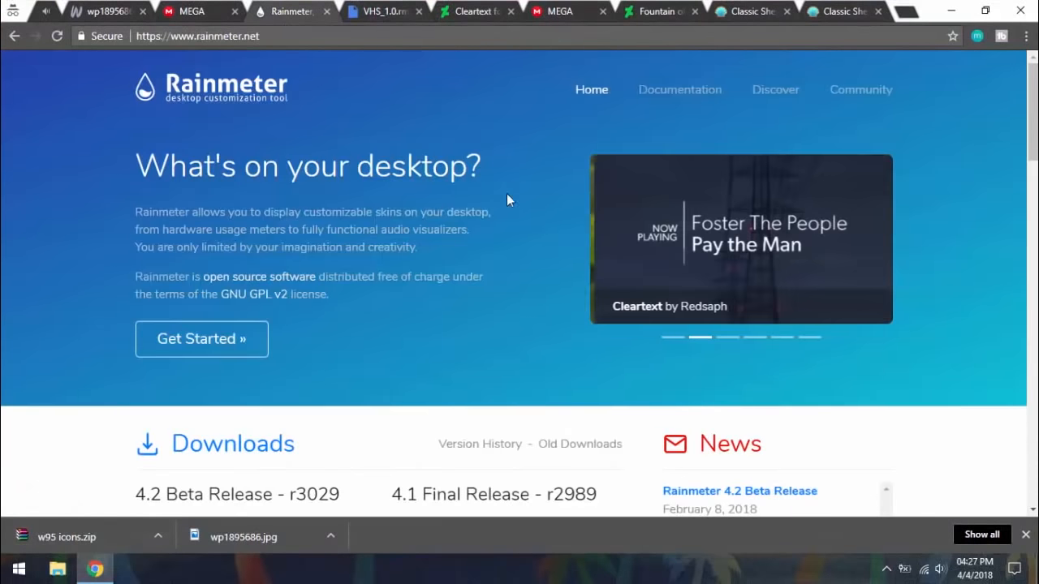
pyautogui.scroll(-2, 484, 264)
pyautogui.click(445, 479)
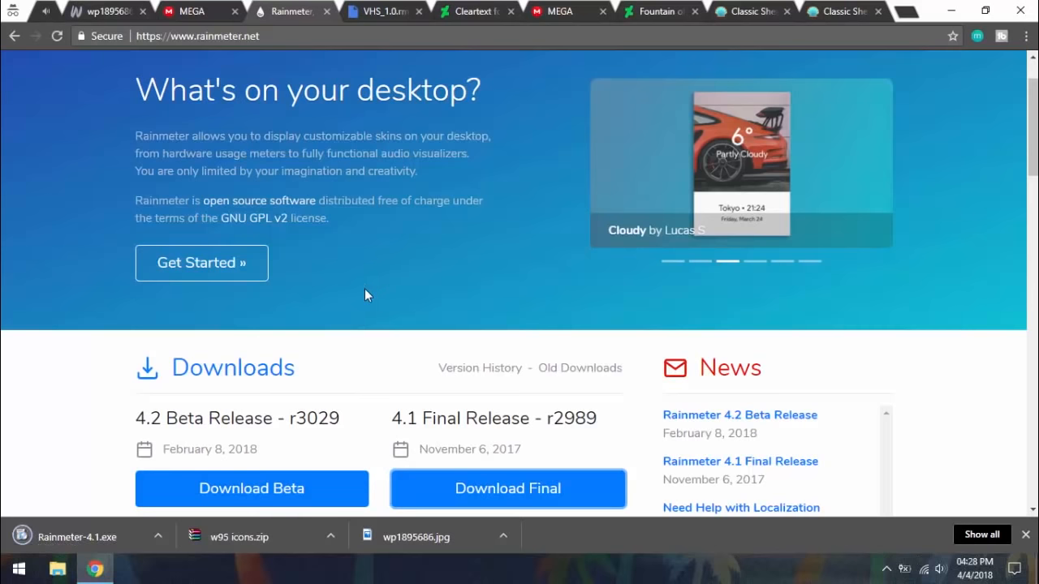
# - Install Rainmeter from Rainmeter-4.1.exe using the standard installation, and finish setup with Run Rainmeter enabled
pyautogui.click(77, 537)
pyautogui.click(546, 301)
pyautogui.click(537, 318)
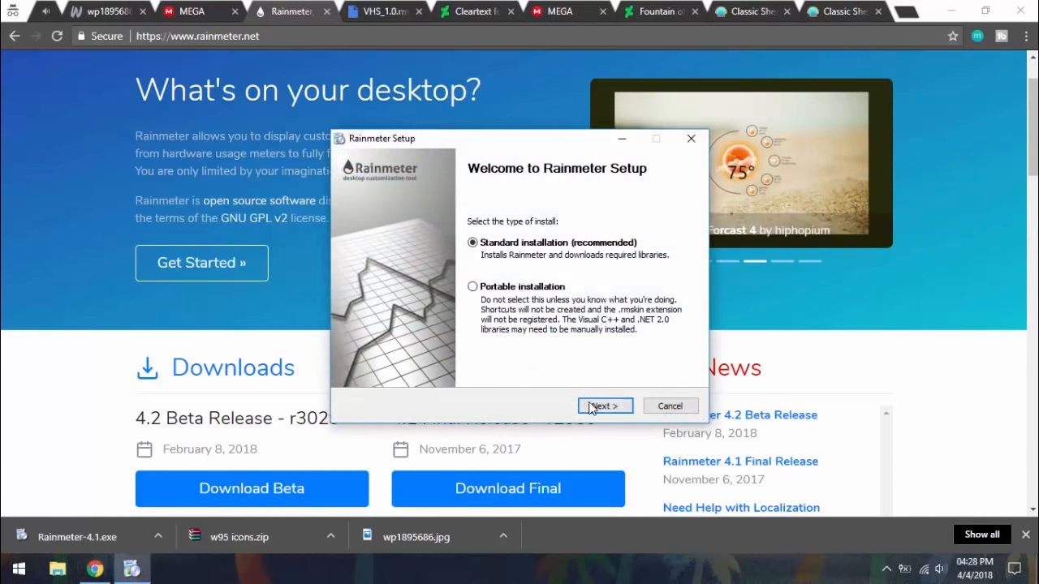
pyautogui.click(603, 406)
pyautogui.click(598, 406)
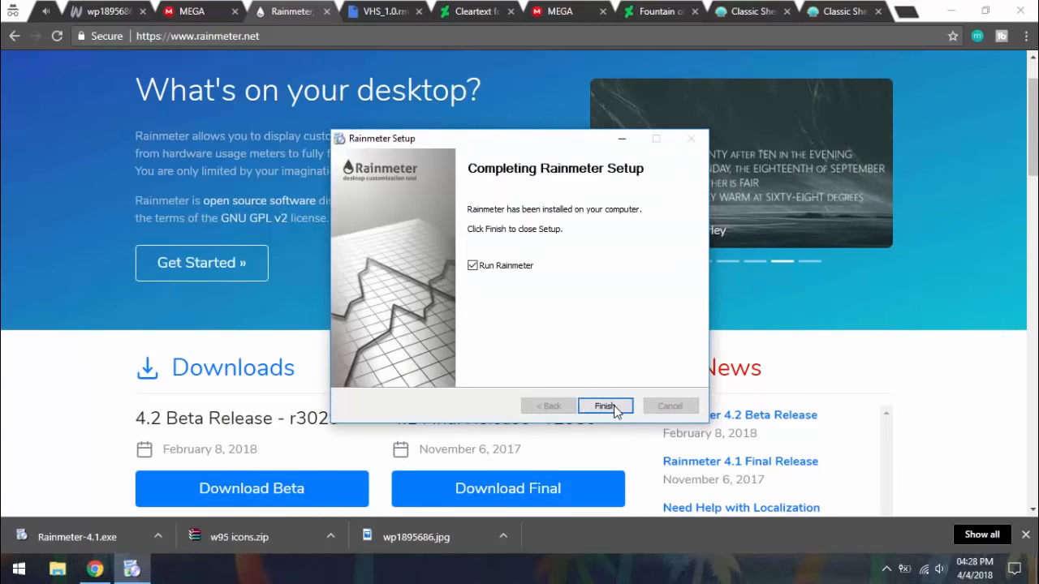
pyautogui.click(611, 405)
# - Minimize the browser and unload all of Rainmeter's default illustro skins from the desktop
pyautogui.click(946, 9)
pyautogui.rightClick(633, 261)
pyautogui.click(670, 432)
pyautogui.click(1011, 466)
pyautogui.rightClick(920, 145)
pyautogui.click(955, 315)
pyautogui.rightClick(923, 118)
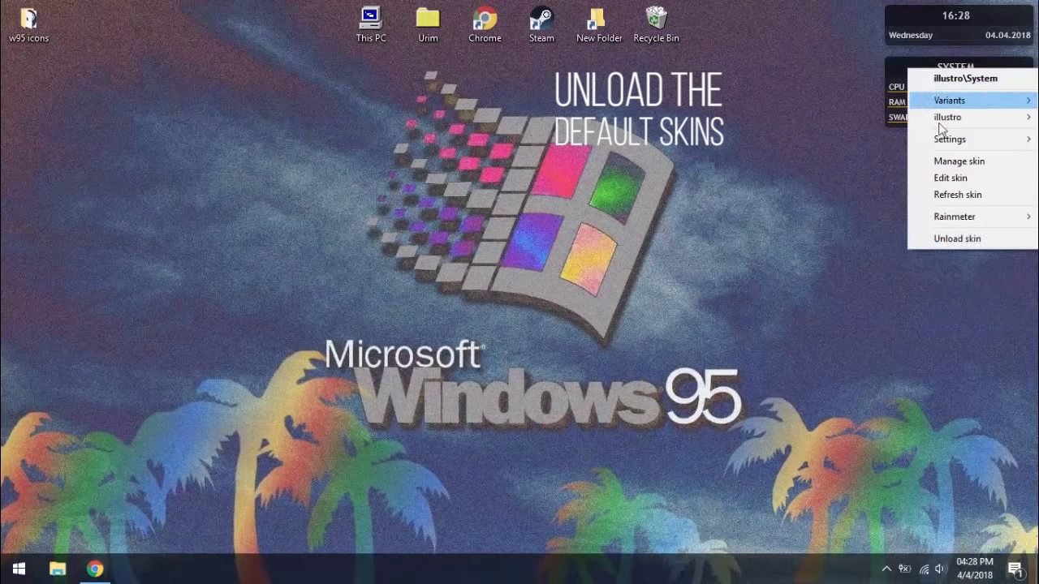
pyautogui.click(946, 240)
pyautogui.rightClick(938, 22)
pyautogui.click(954, 192)
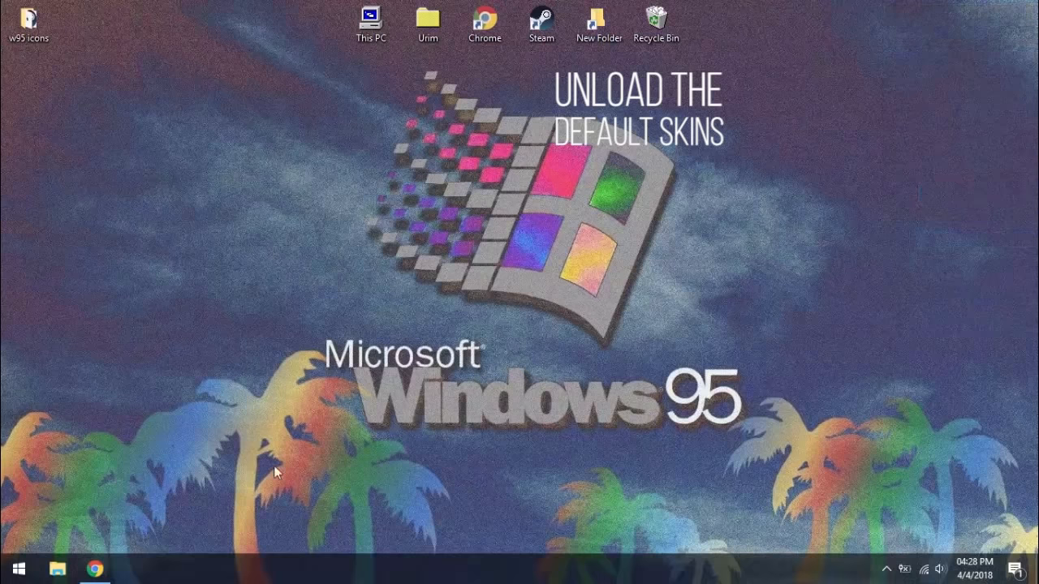
# - Download VHS_1.0.rmskin from its Google Drive page in Chrome and install the VHS skin
pyautogui.click(95, 569)
pyautogui.click(380, 12)
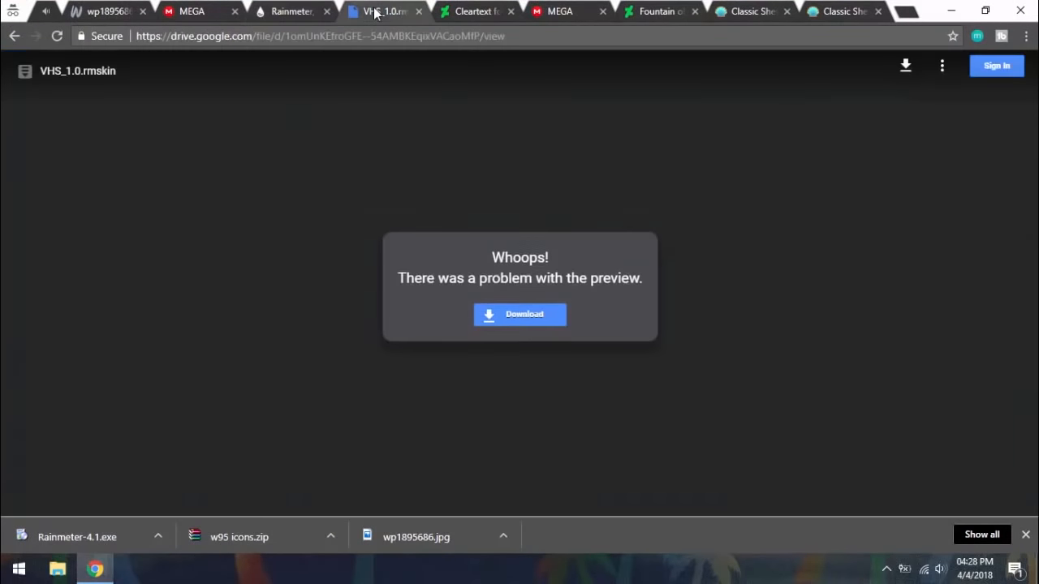
pyautogui.click(492, 297)
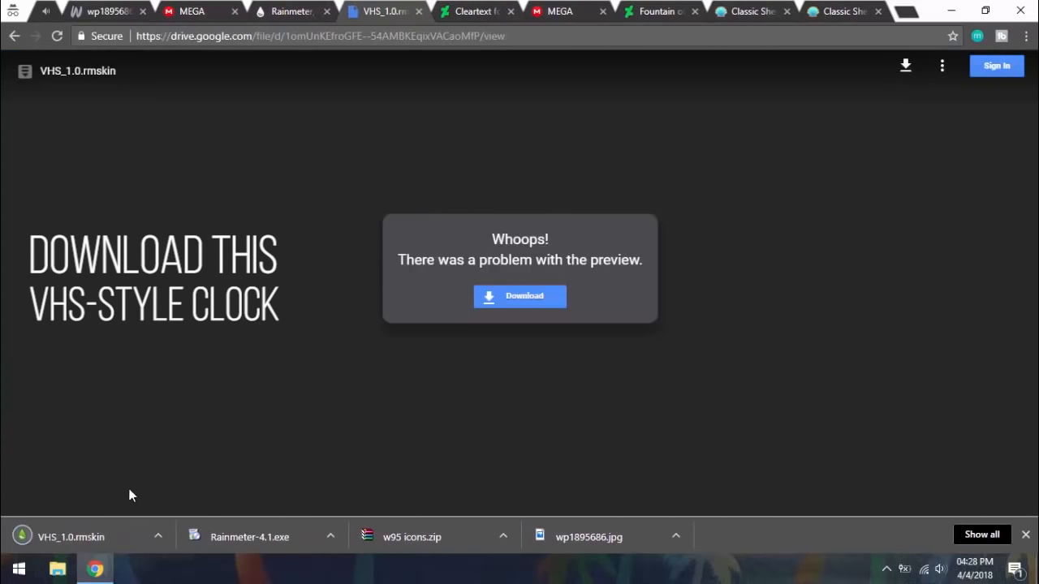
pyautogui.click(104, 528)
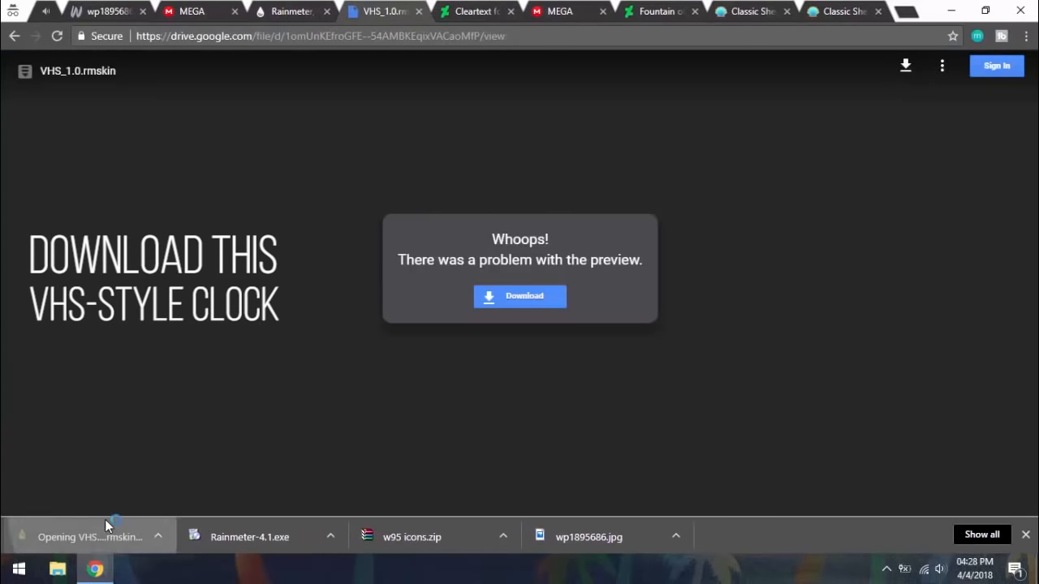
pyautogui.click(98, 570)
pyautogui.click(98, 570)
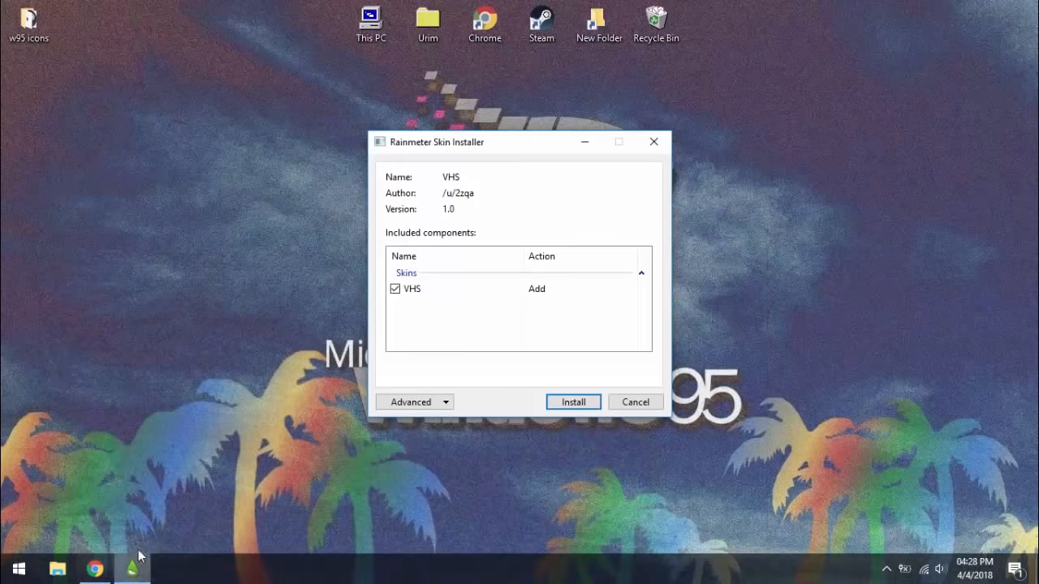
pyautogui.click(573, 402)
# - Load timeanddate.ini from the VHS skin in the Rainmeter manager, and close the manager
pyautogui.click(886, 569)
pyautogui.click(886, 517)
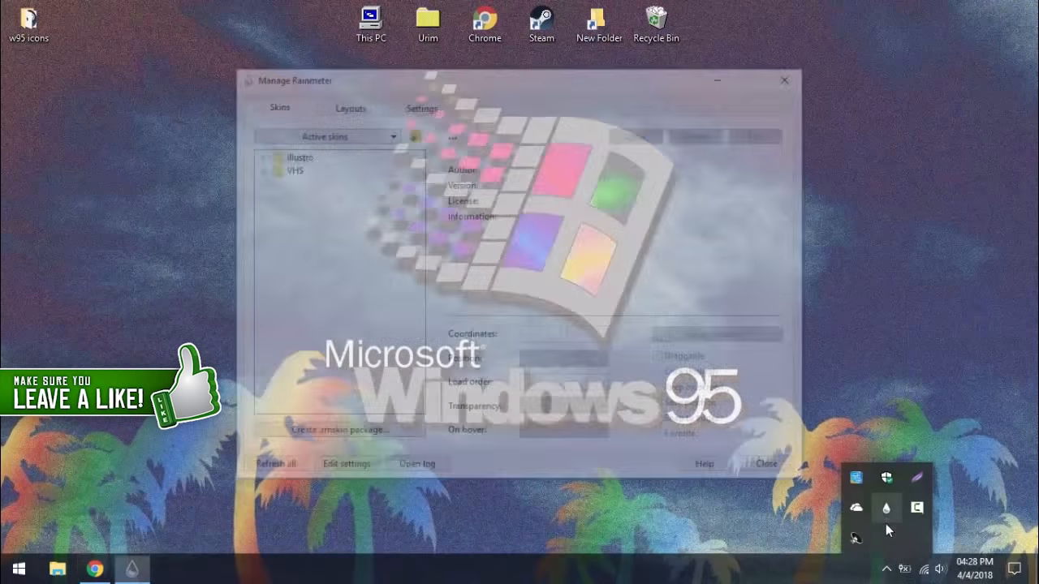
pyautogui.click(257, 169)
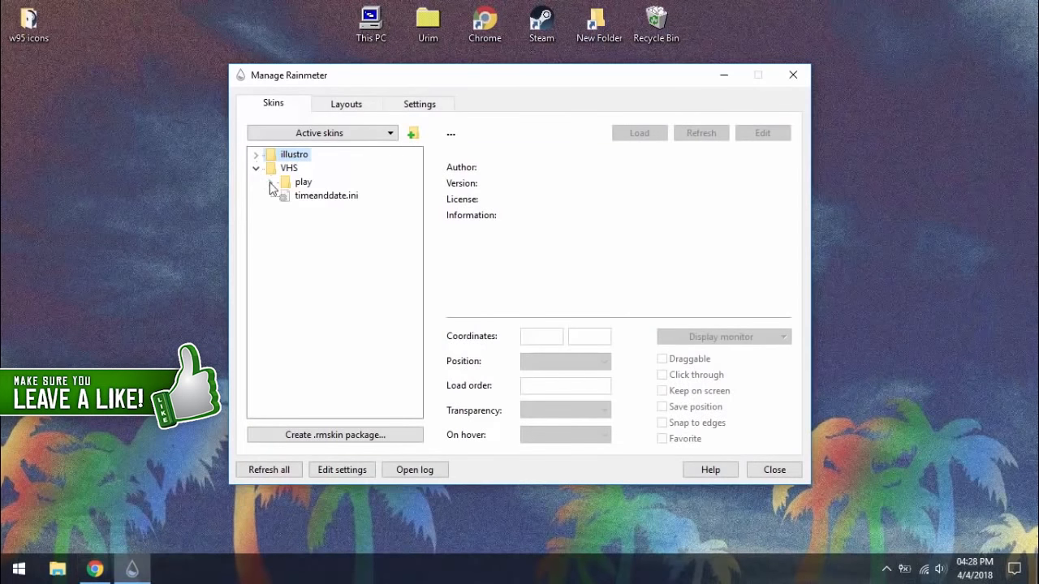
pyautogui.click(301, 198)
pyautogui.click(639, 132)
pyautogui.click(793, 75)
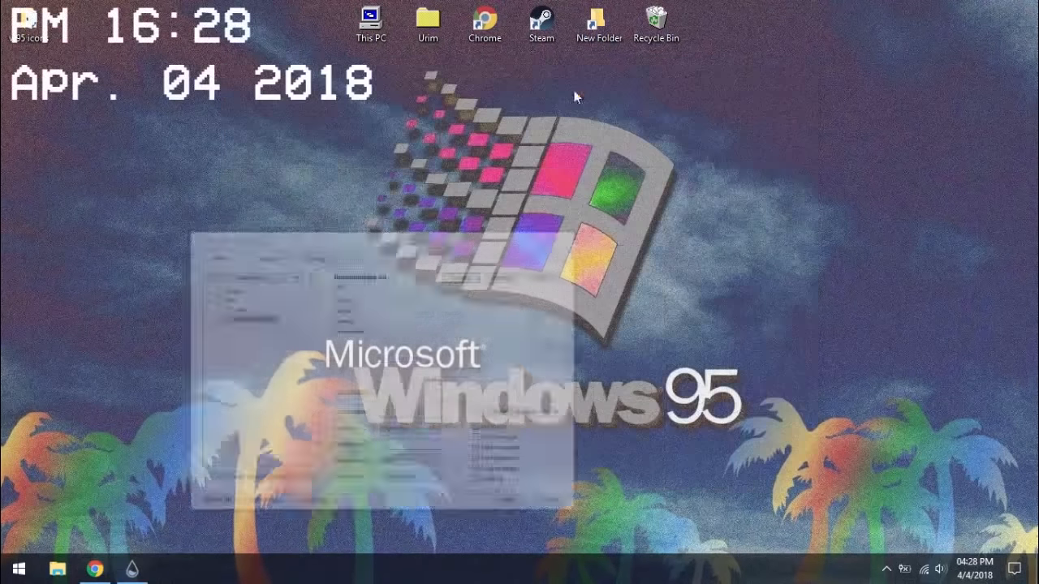
# - Move the VHS clock to the desktop's lower-left corner and turn off its Keep on screen setting
pyautogui.moveTo(233, 37); pyautogui.dragTo(246, 482)
pyautogui.rightClick(247, 482)
pyautogui.moveTo(289, 444)
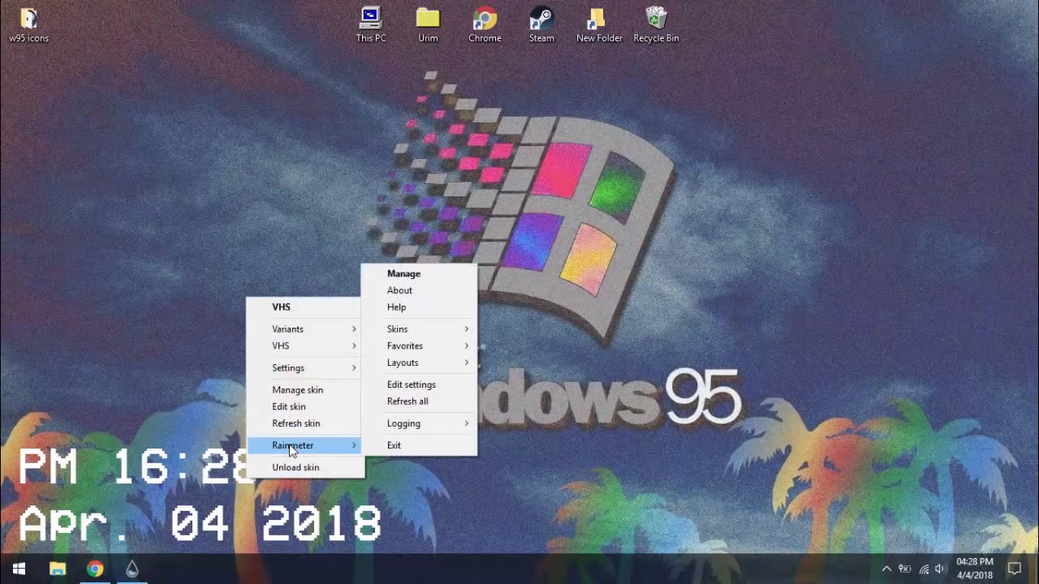
pyautogui.moveTo(336, 368)
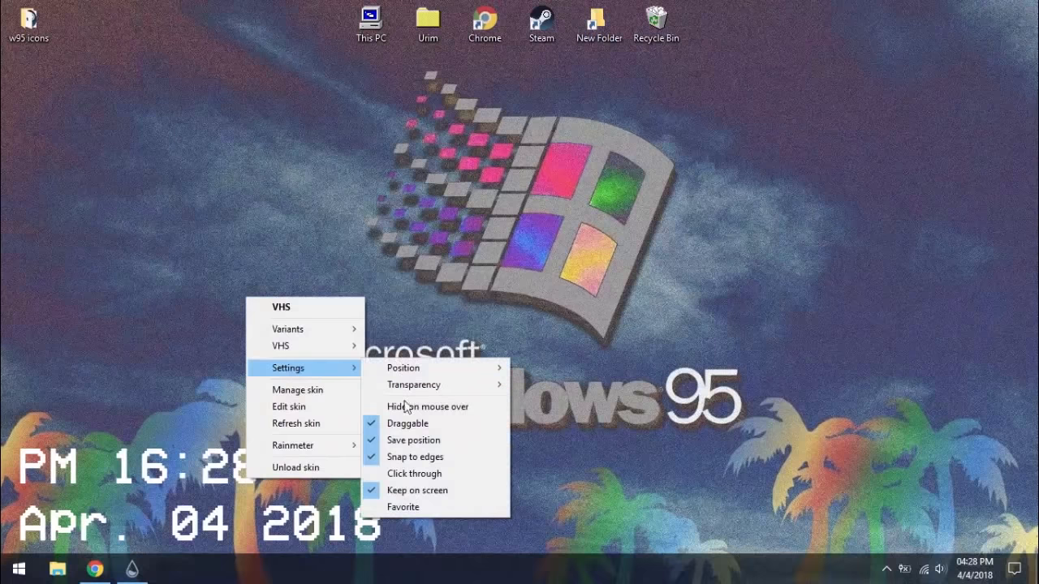
pyautogui.click(408, 494)
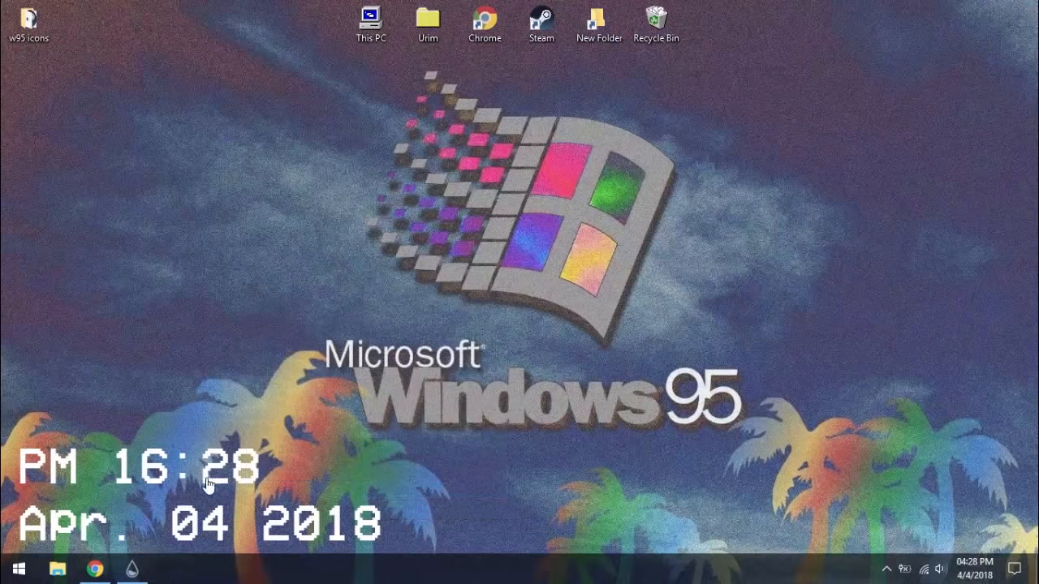
# - Turn off Snap to edges for the VHS clock and nudge it slightly away from the corner
pyautogui.rightClick(206, 480)
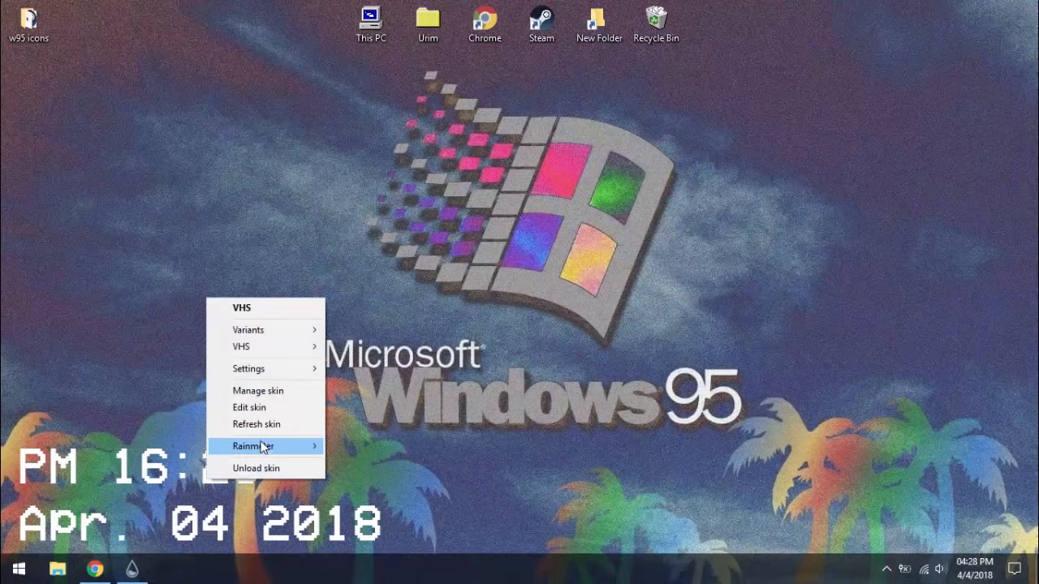
pyautogui.moveTo(268, 369)
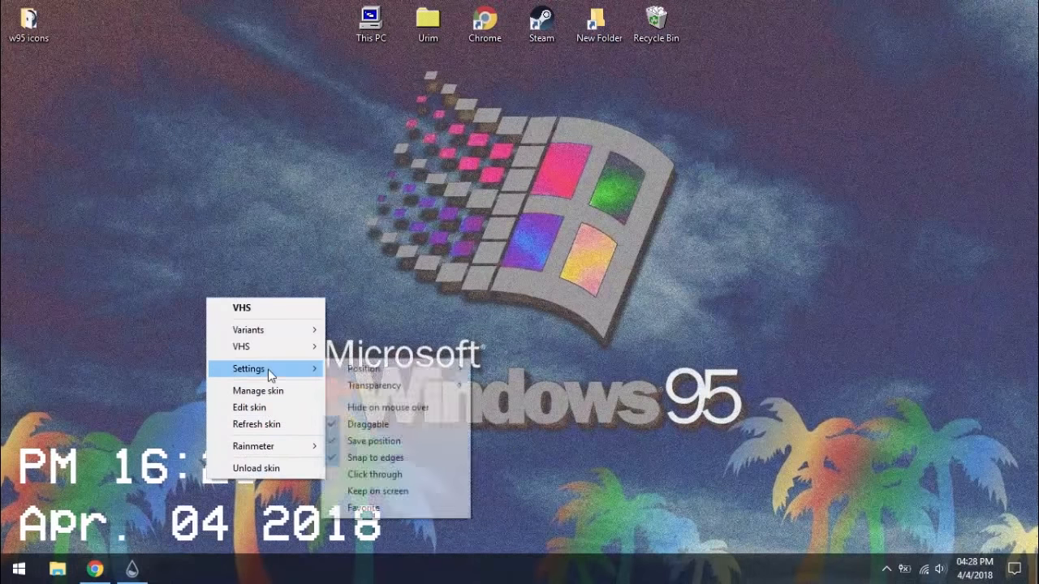
pyautogui.click(375, 458)
pyautogui.moveTo(213, 477); pyautogui.dragTo(219, 473)
# - In the VHS skin's timeanddate.ini, set FontSize to 30 for both MeterDate and MeterTime, save, and clear the windows off the desktop
pyautogui.rightClick(217, 460)
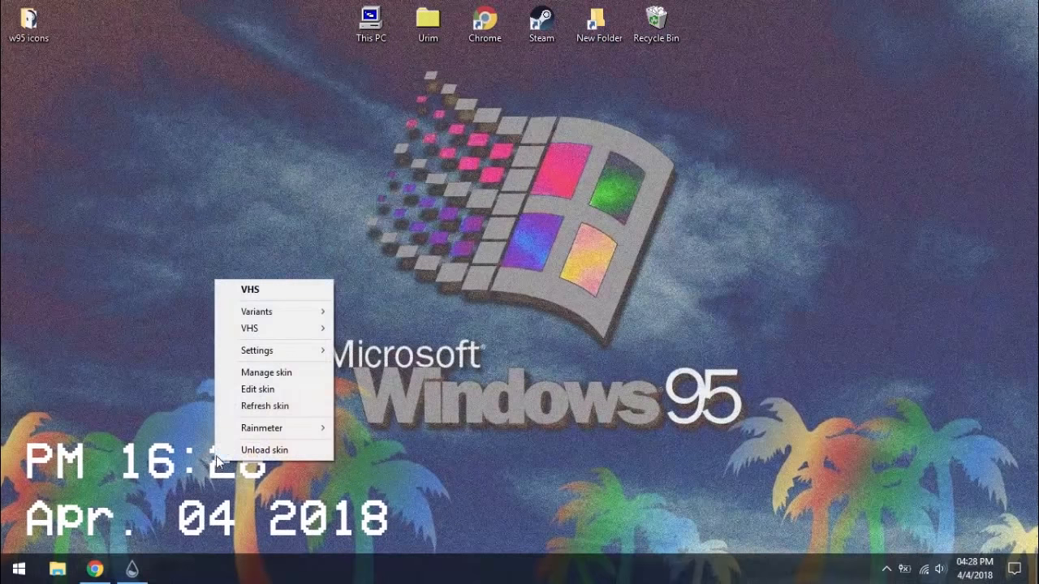
pyautogui.click(252, 289)
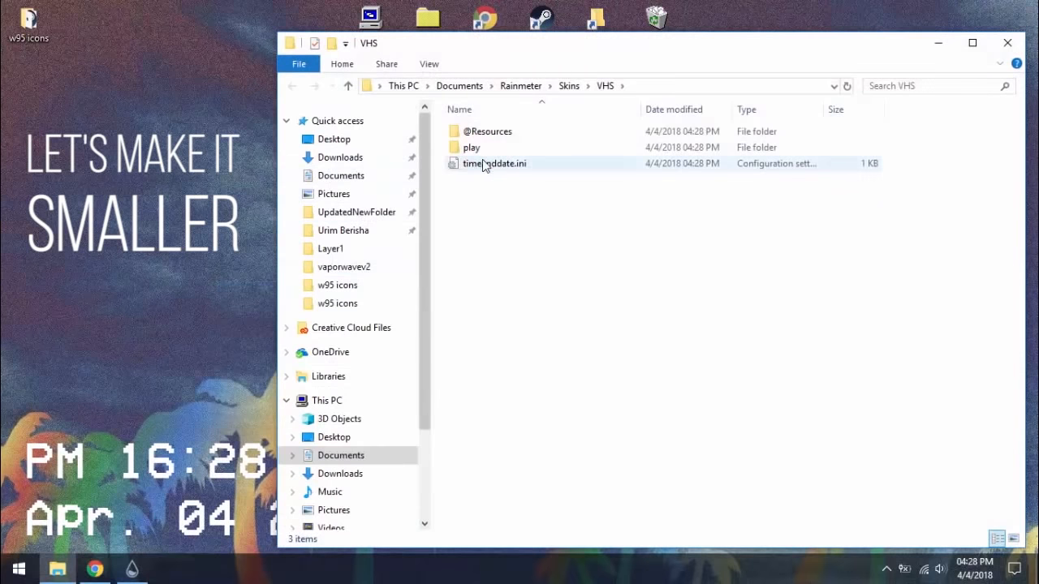
pyautogui.doubleClick(507, 164)
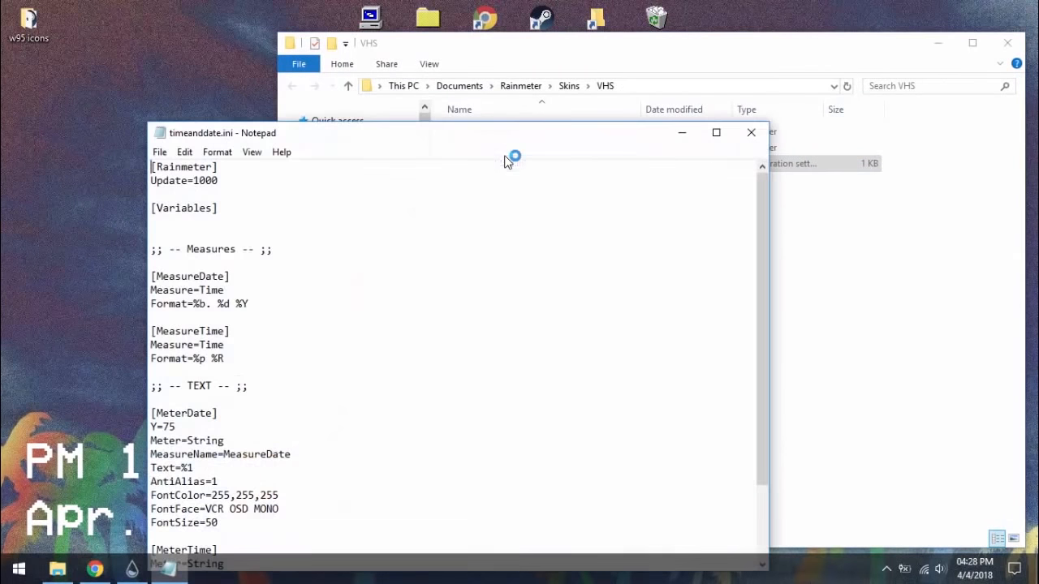
pyautogui.moveTo(403, 136); pyautogui.dragTo(471, 87)
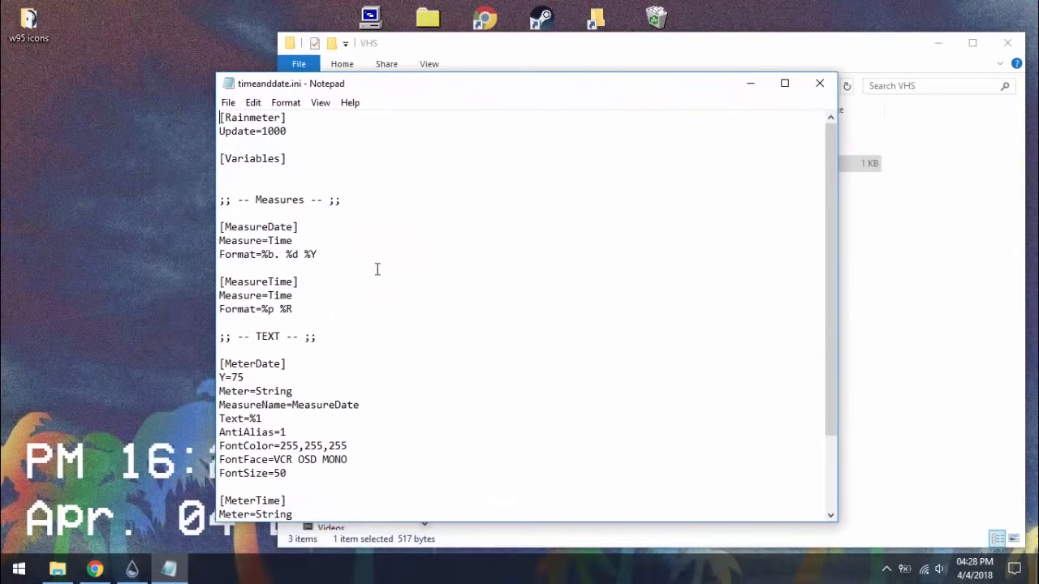
pyautogui.scroll(-2, 376, 273)
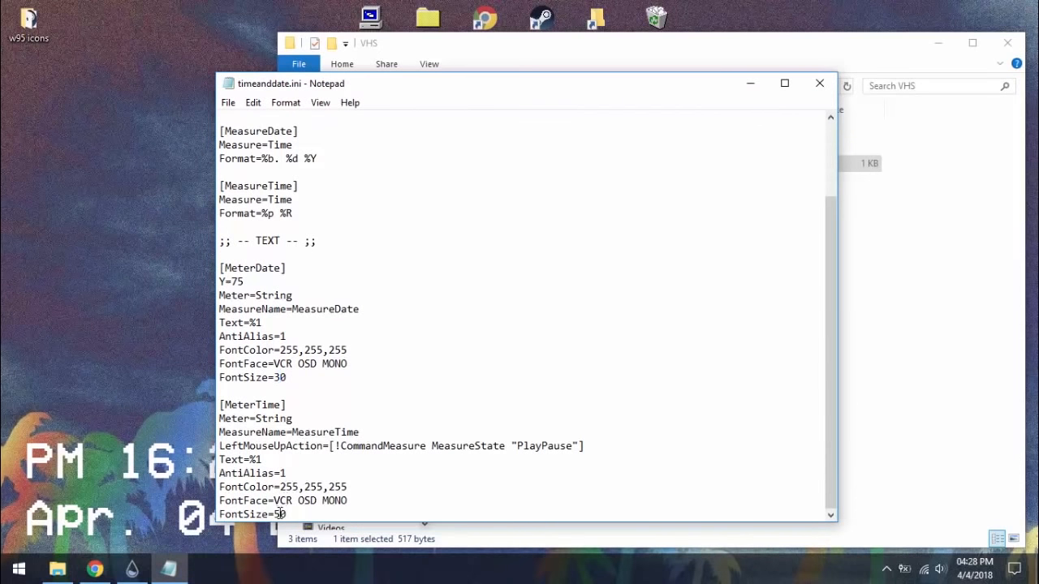
pyautogui.click(232, 103)
pyautogui.click(271, 161)
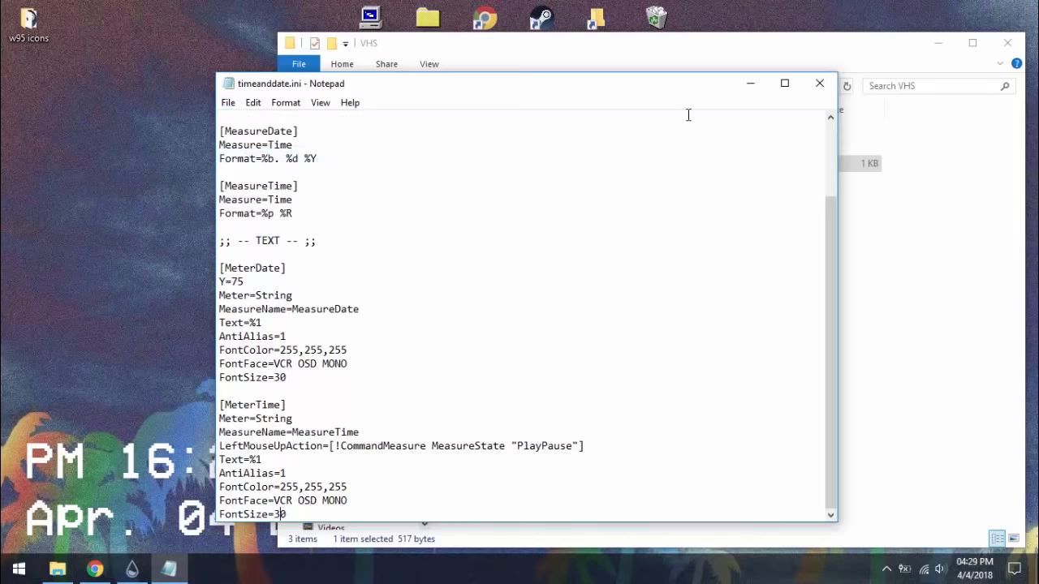
pyautogui.click(820, 88)
pyautogui.click(936, 43)
# - Refresh the VHS skin and shift the clock slightly lower in the desktop's corner
pyautogui.rightClick(222, 468)
pyautogui.click(261, 404)
pyautogui.moveTo(143, 468); pyautogui.dragTo(140, 481)
# - Reopen timeanddate.ini, set the MeterDate Y value to 35, save the file and refresh the VHS skin
pyautogui.click(69, 575)
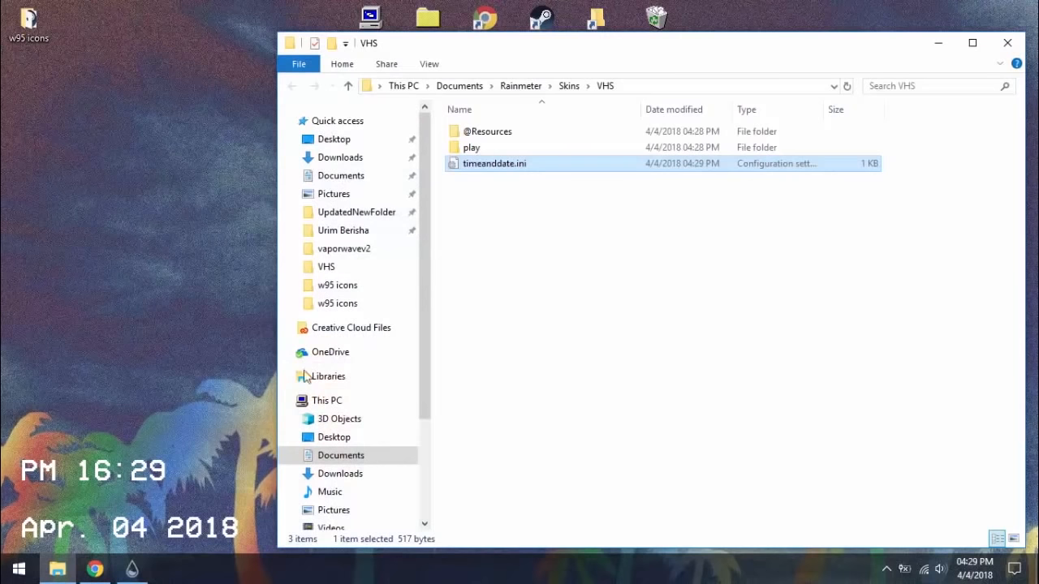
pyautogui.doubleClick(503, 164)
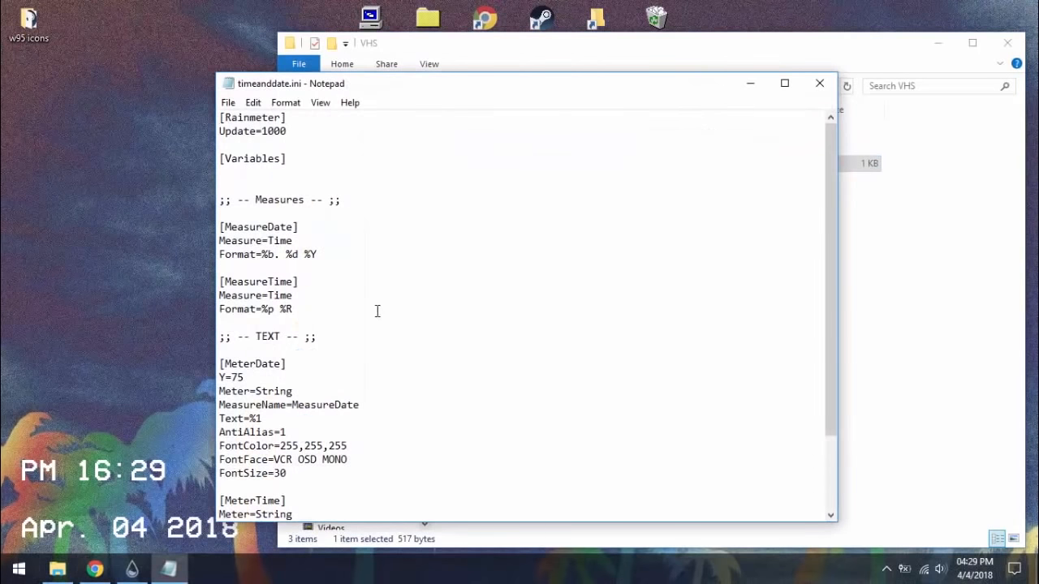
pyautogui.click(227, 103)
pyautogui.click(248, 154)
pyautogui.rightClick(133, 479)
pyautogui.rightClick(134, 476)
pyautogui.click(168, 419)
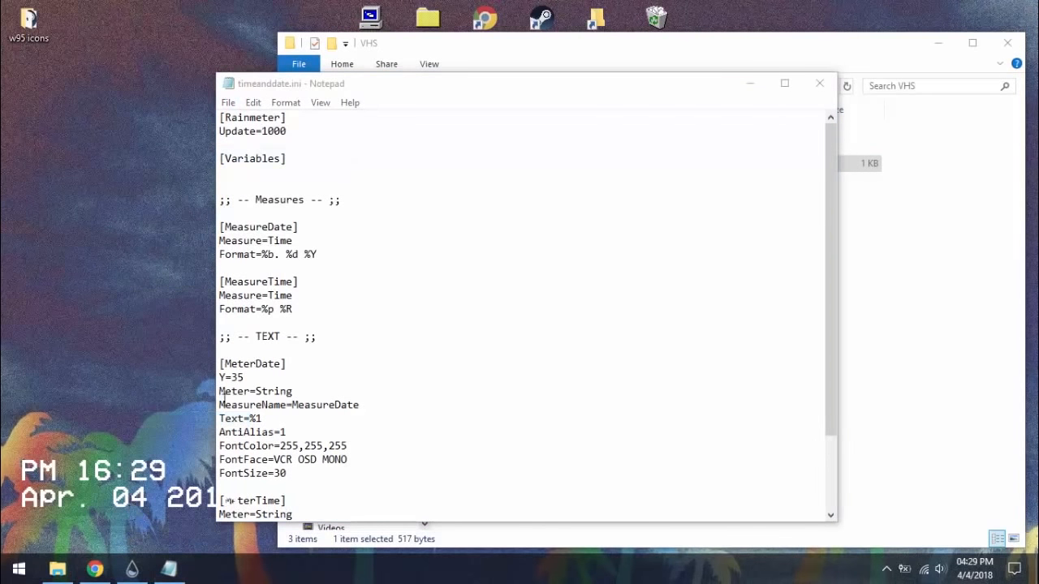
# - Set the MeterDate Y value to 40 in timeanddate.ini, save the file and refresh the VHS skin
pyautogui.moveTo(232, 377); pyautogui.dragTo(255, 376)
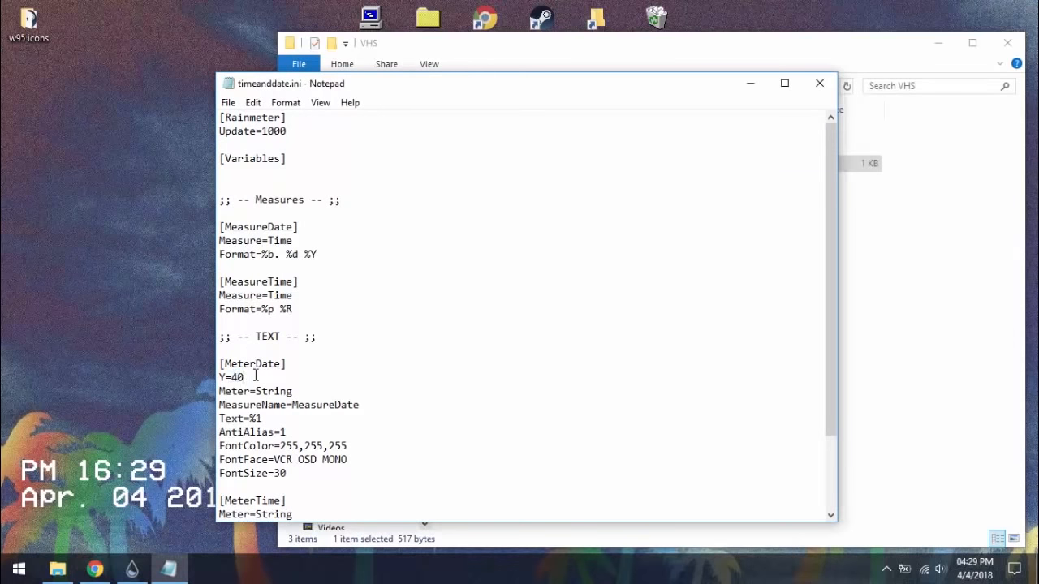
pyautogui.click(227, 103)
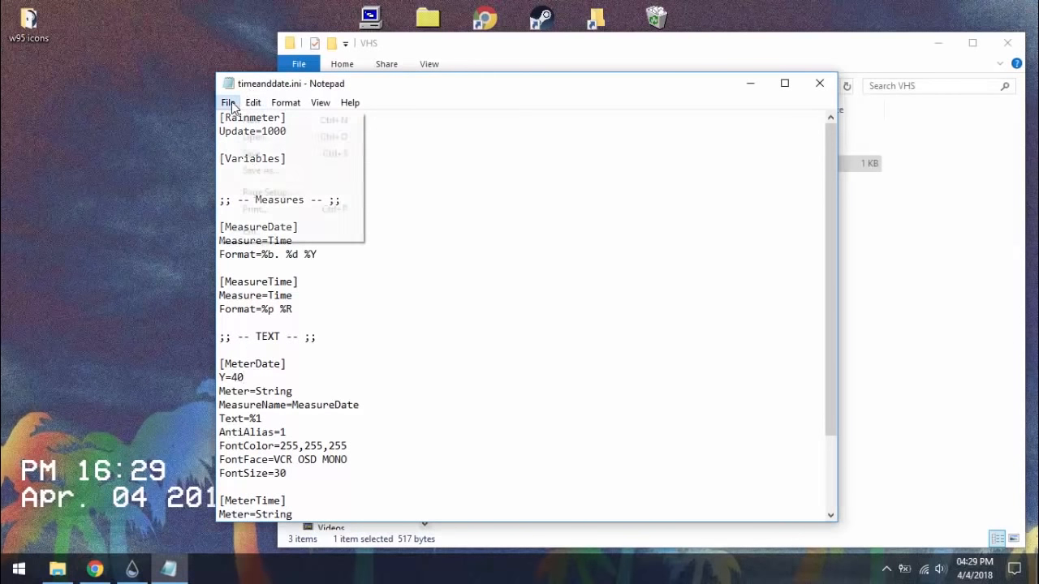
pyautogui.click(248, 154)
pyautogui.click(140, 479)
pyautogui.rightClick(139, 479)
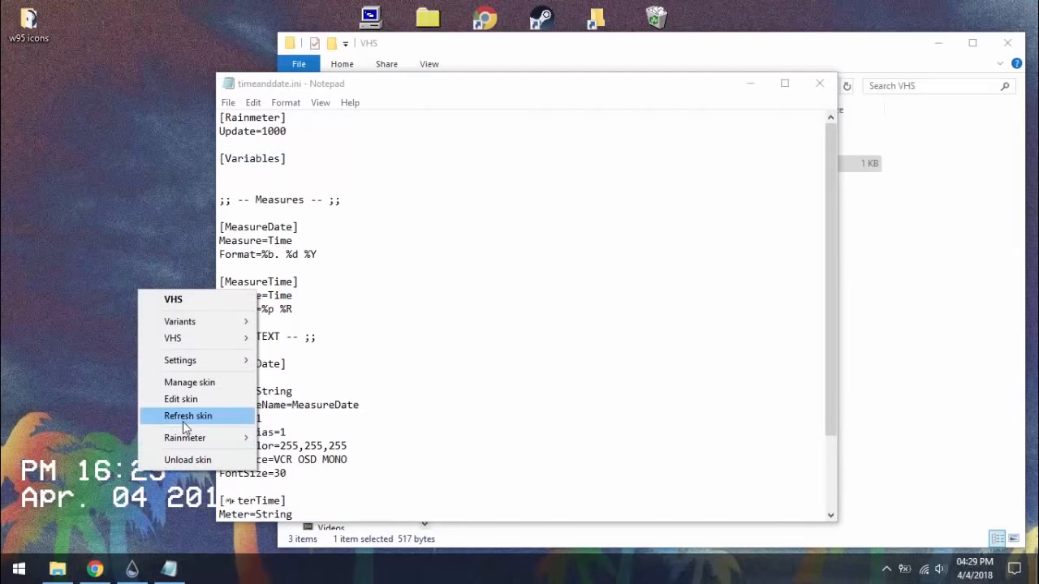
pyautogui.click(182, 421)
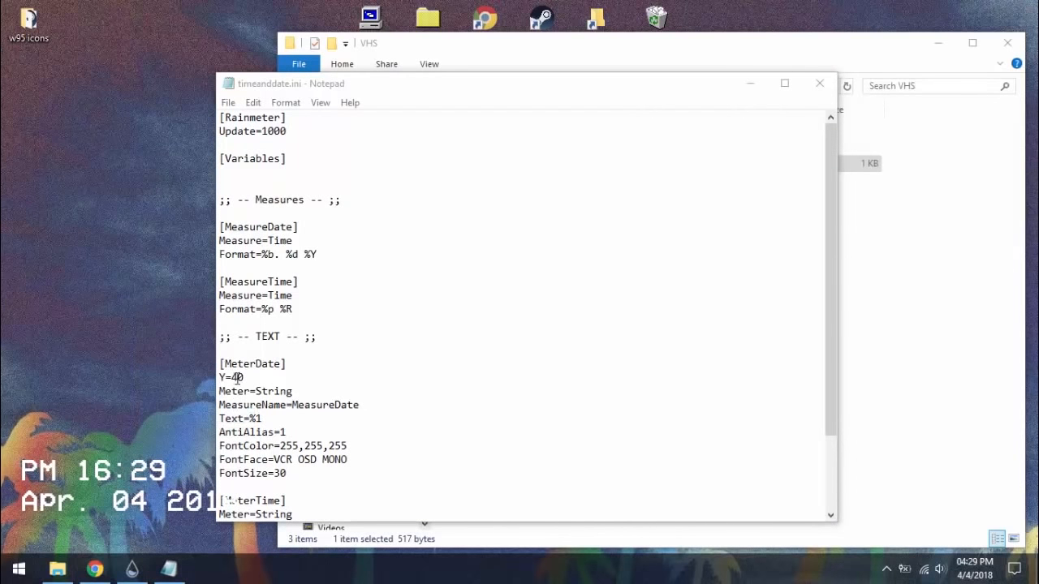
# - Set the MeterDate Y value to 45, save, refresh the VHS skin, and close the file and its folder
pyautogui.moveTo(236, 378); pyautogui.dragTo(249, 376)
pyautogui.click(228, 103)
pyautogui.click(243, 155)
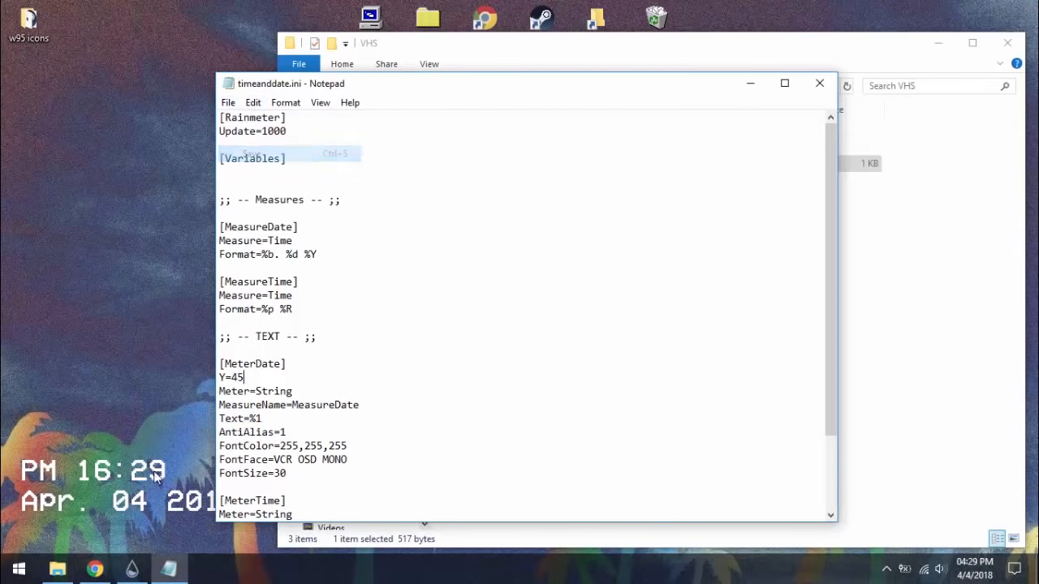
pyautogui.rightClick(142, 481)
pyautogui.click(180, 422)
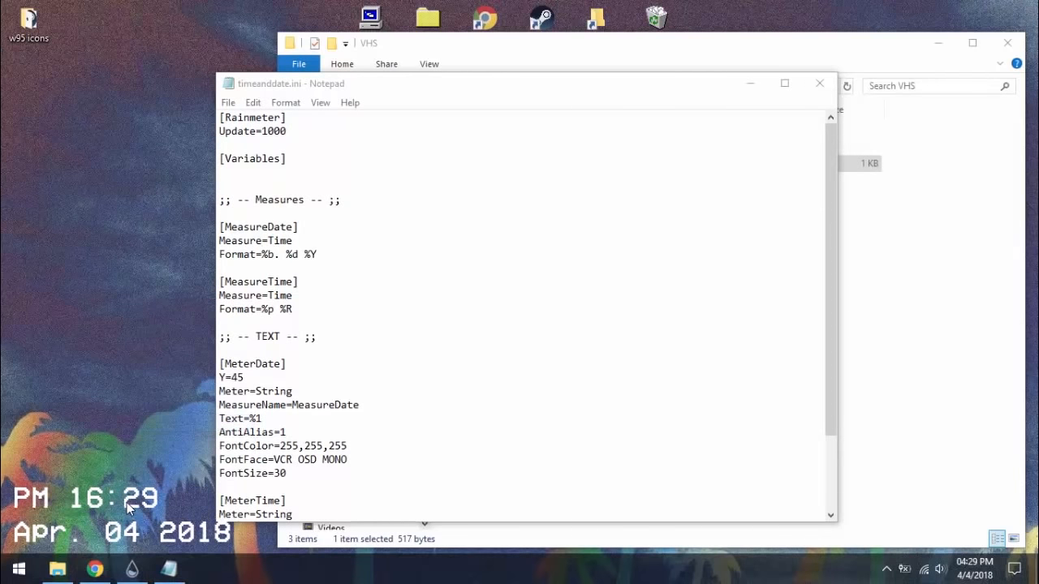
pyautogui.click(820, 84)
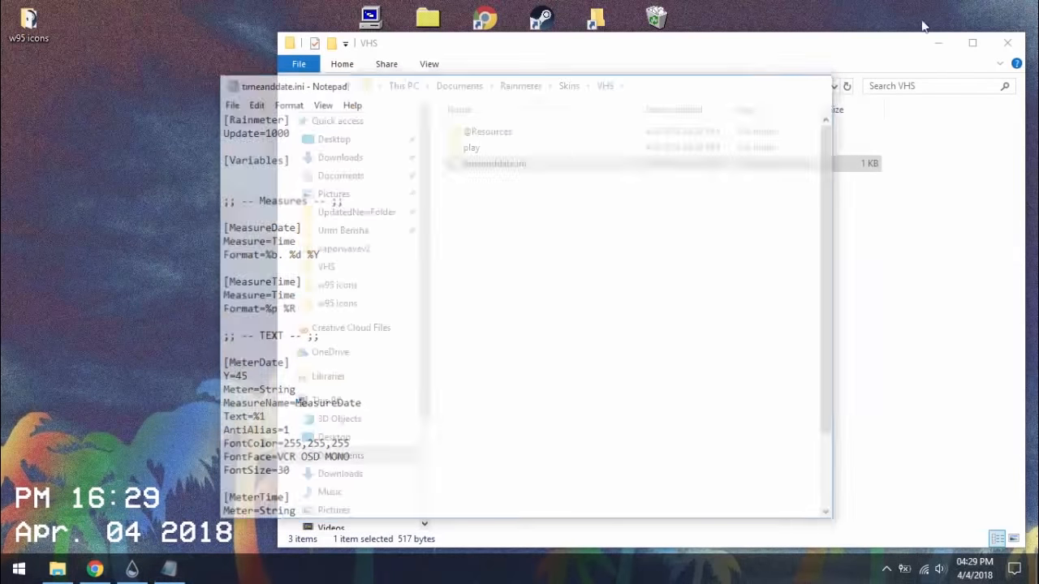
pyautogui.click(1007, 42)
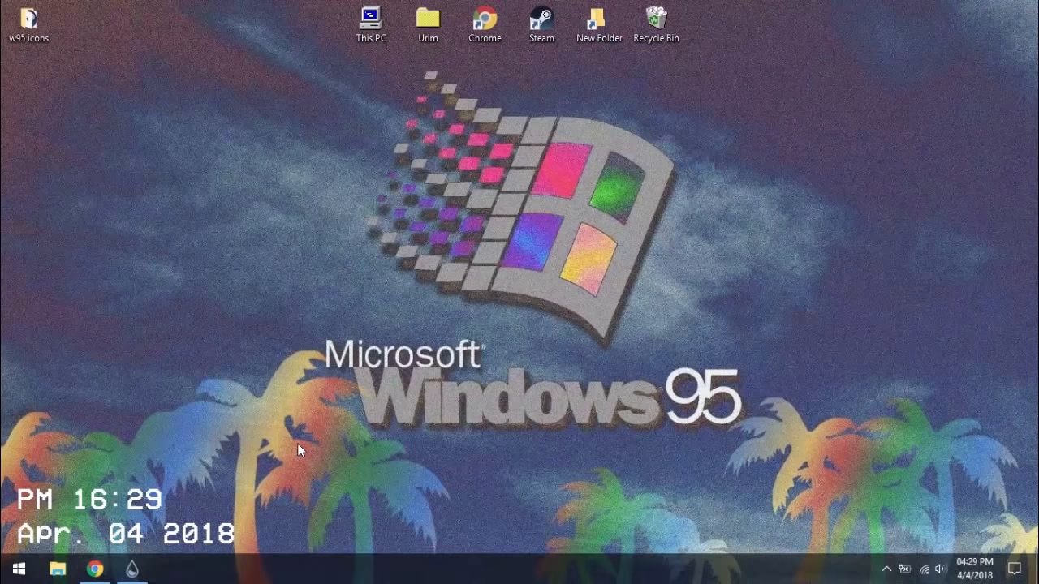
# - Switch to Chrome and download the Cleartext for Rainmeter skin from its DeviantArt page
pyautogui.click(97, 568)
pyautogui.click(477, 11)
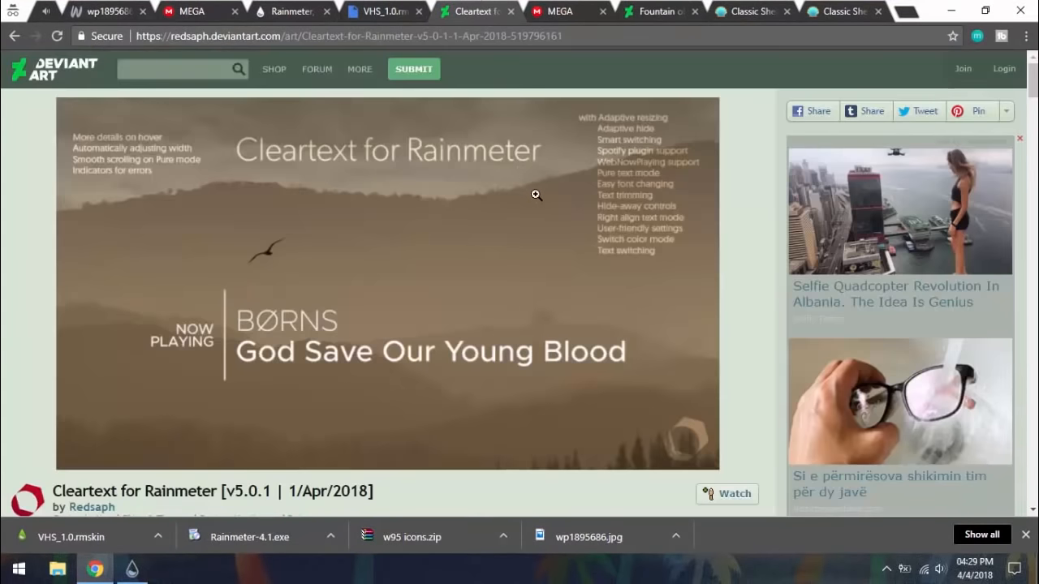
pyautogui.scroll(-3, 535, 194)
pyautogui.click(801, 390)
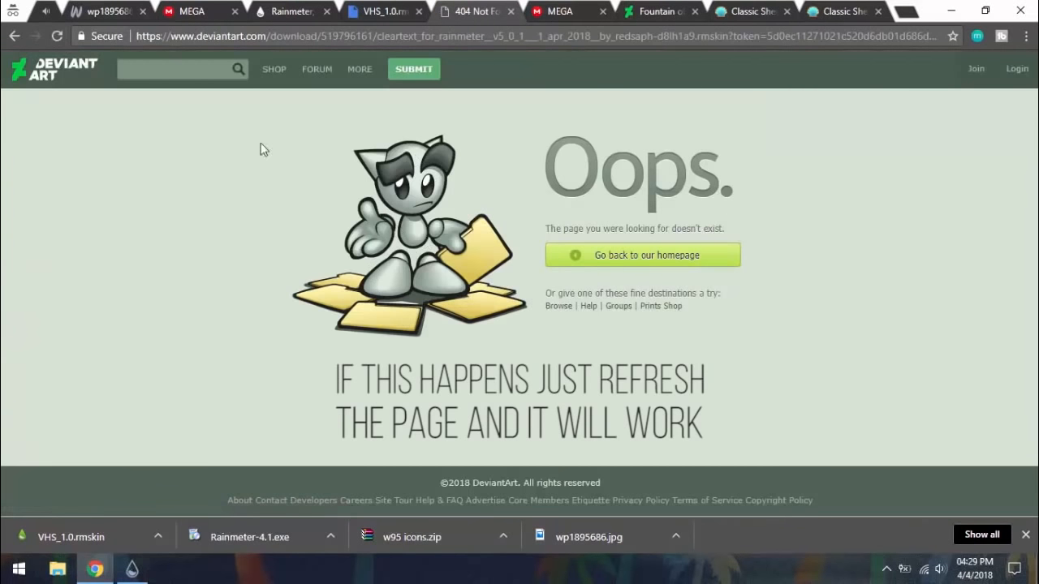
pyautogui.click(19, 36)
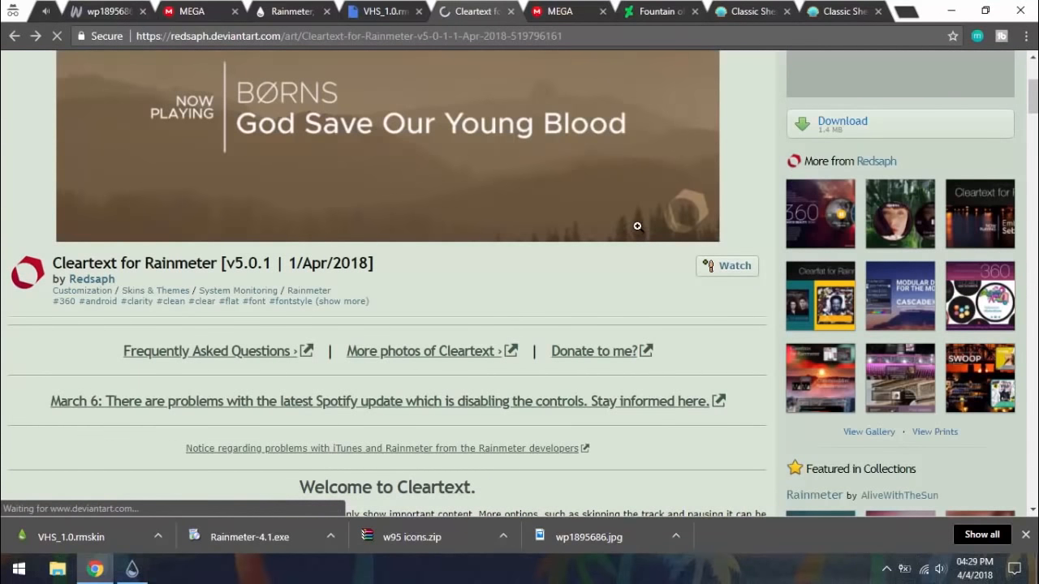
# - Install the downloaded Cleartext skin with its included components and minimize the browser to return to the desktop
pyautogui.click(118, 538)
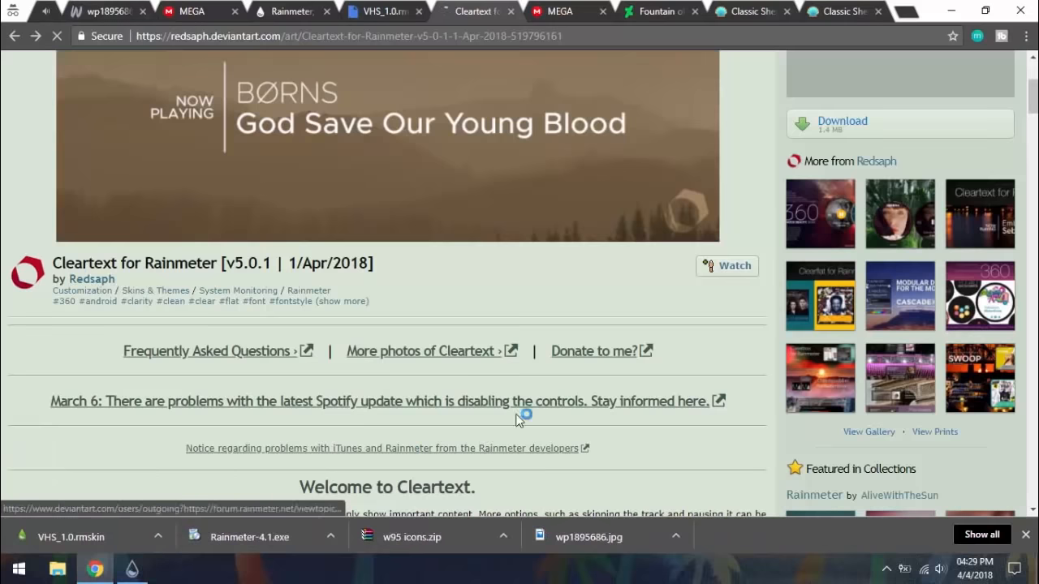
pyautogui.click(570, 425)
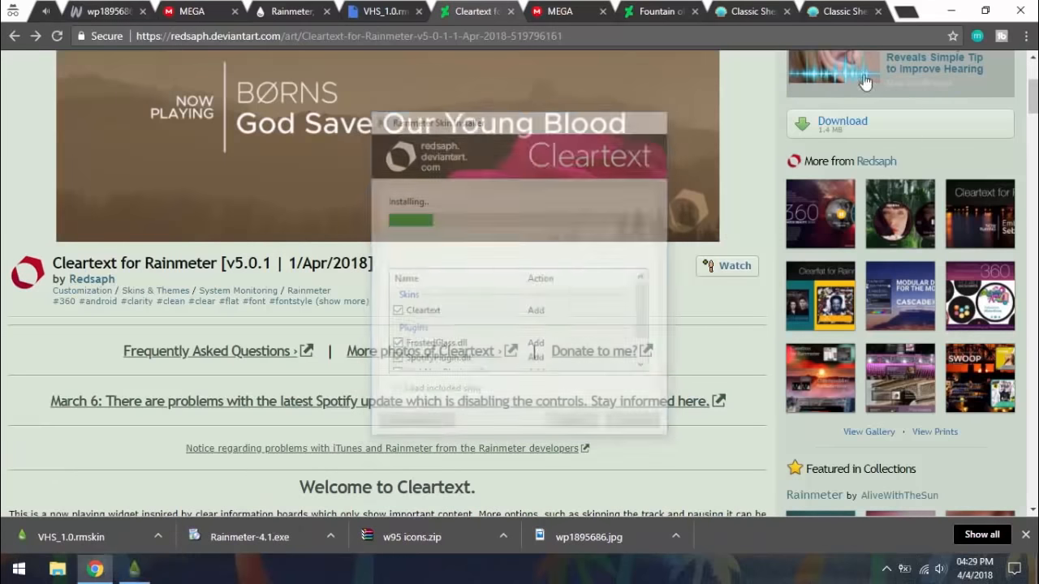
pyautogui.click(948, 11)
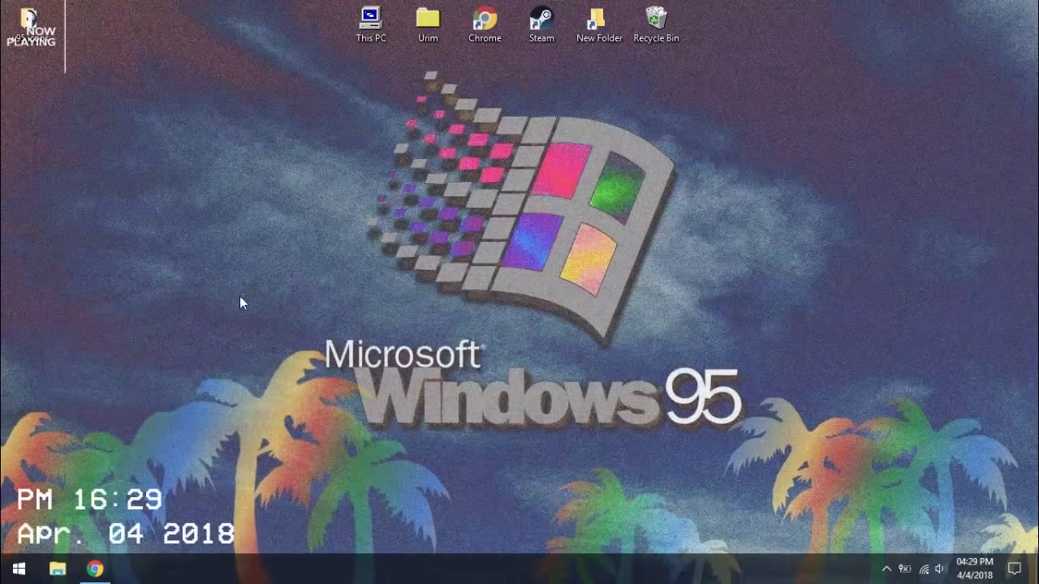
# - Launch Spotify so Cleartext has a track source, and clear its window off the desktop
pyautogui.click(18, 570)
pyautogui.write('spotif')
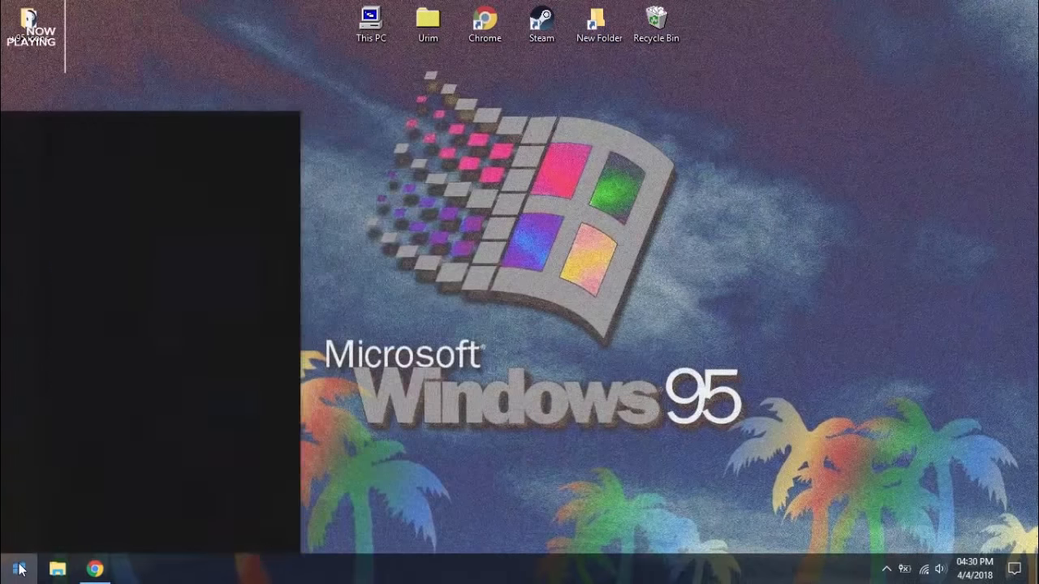
pyautogui.press('Return')
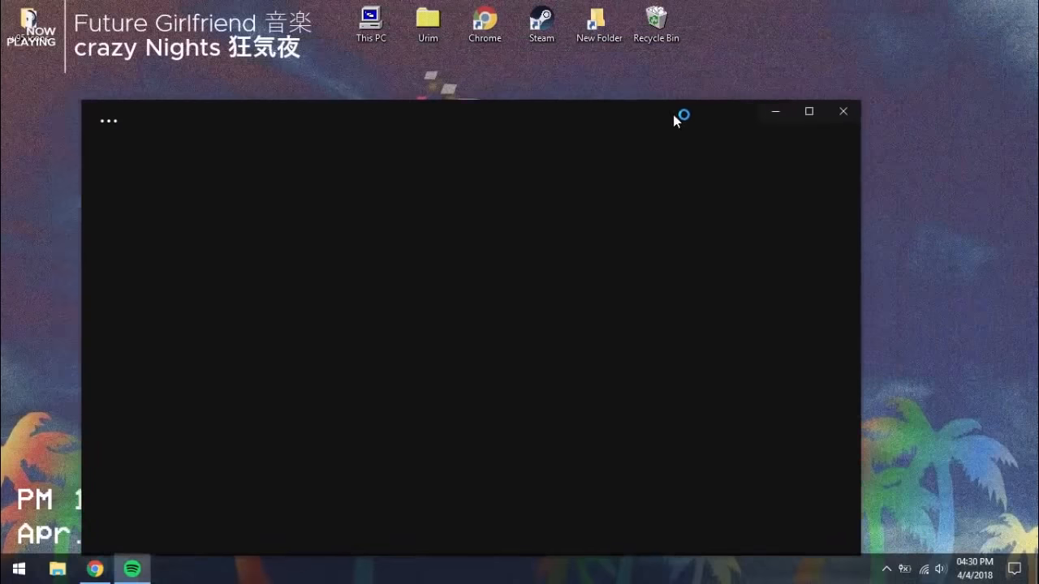
pyautogui.click(821, 118)
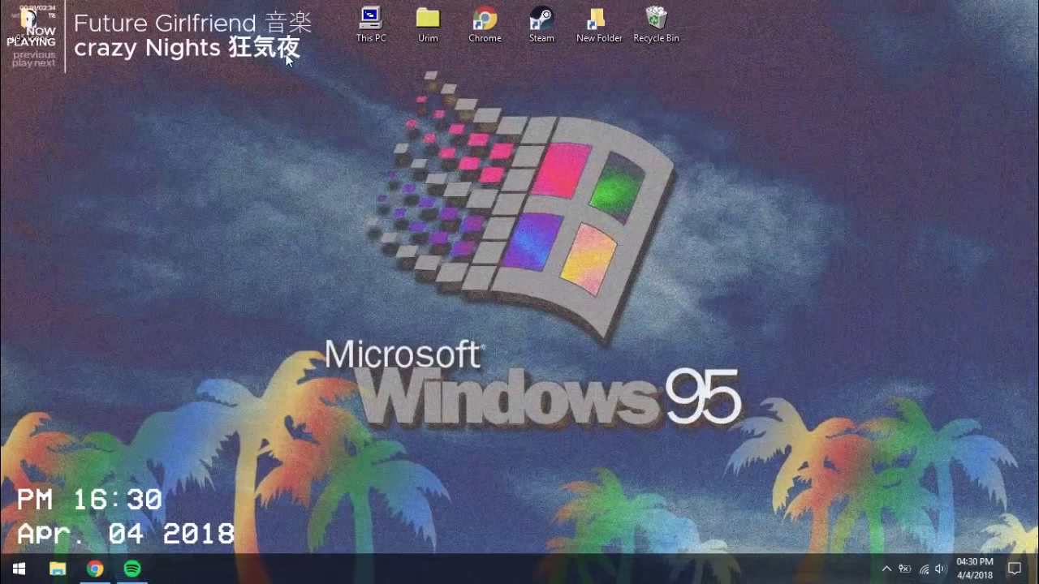
# - Move the Cleartext skin to the lower-right corner of the desktop and turn off its Snap to edges setting
pyautogui.moveTo(280, 53); pyautogui.dragTo(976, 519)
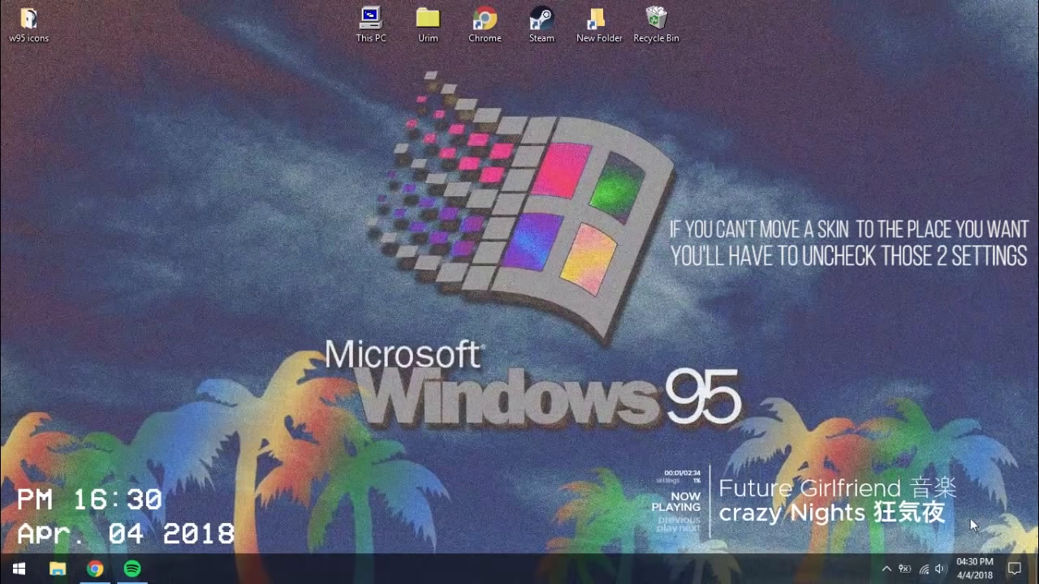
pyautogui.rightClick(937, 515)
pyautogui.moveTo(958, 405)
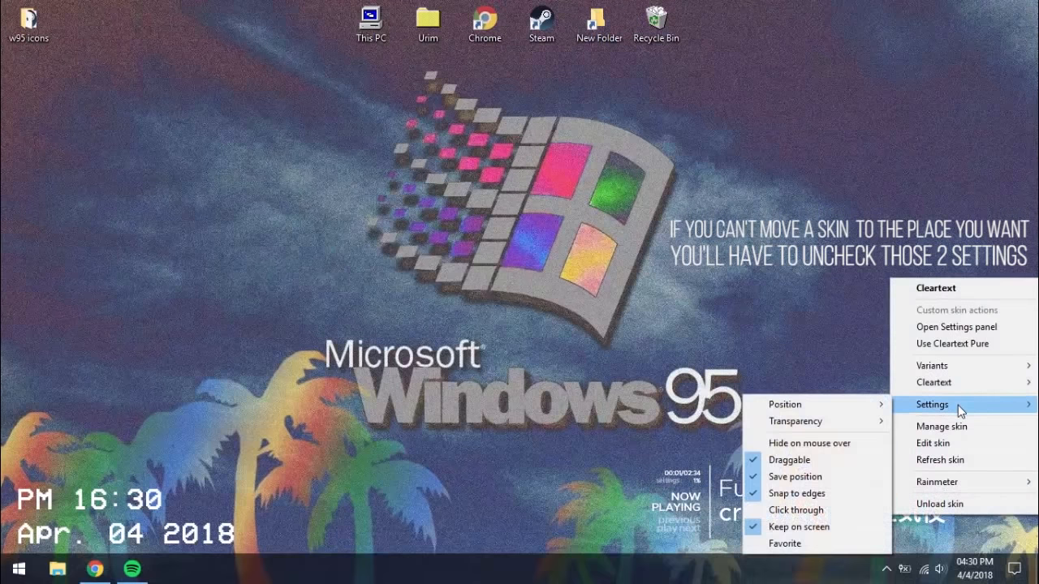
pyautogui.click(829, 494)
# - Turn off Keep on screen for Cleartext, shift it closer to the desktop's corner, and nudge the VHS clock slightly up
pyautogui.rightClick(885, 502)
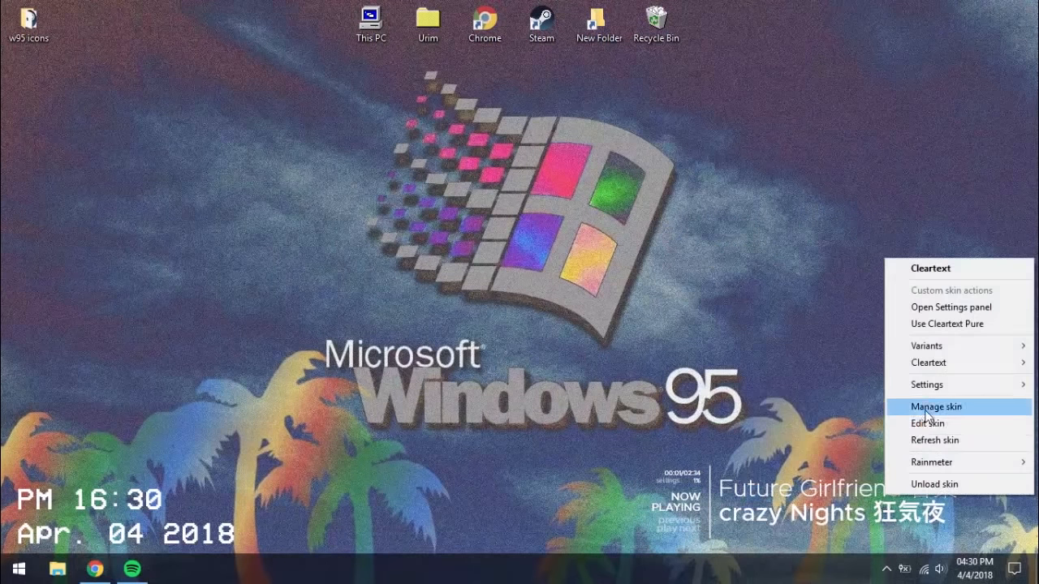
pyautogui.moveTo(929, 390)
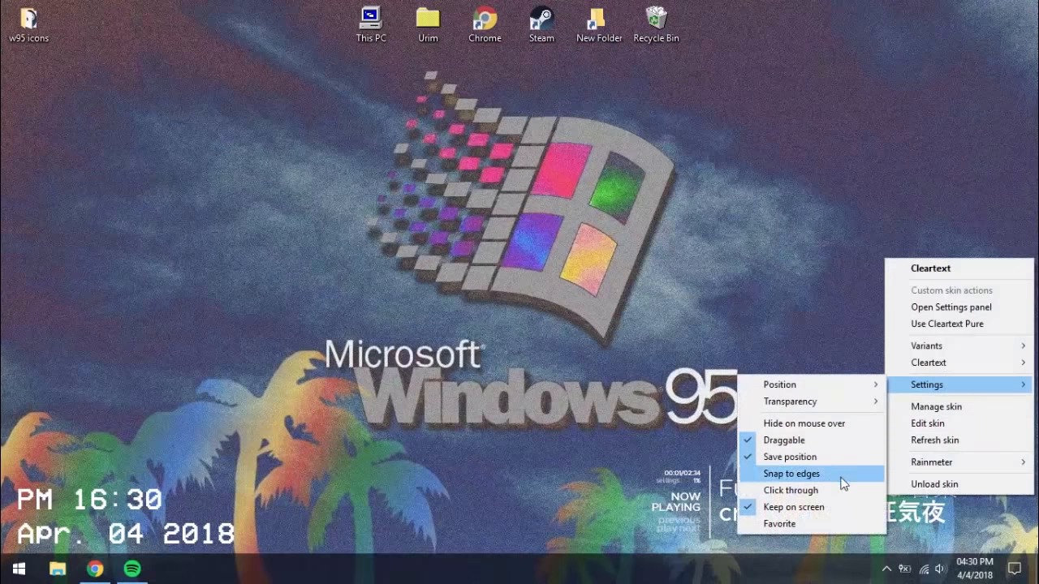
pyautogui.click(838, 506)
pyautogui.moveTo(849, 488); pyautogui.dragTo(904, 494)
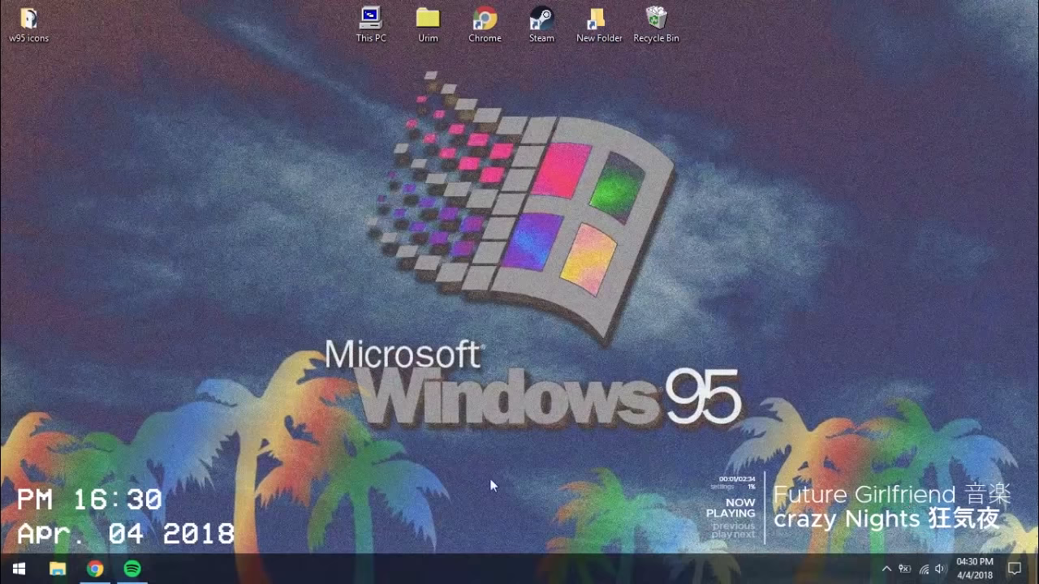
pyautogui.moveTo(161, 505); pyautogui.dragTo(164, 495)
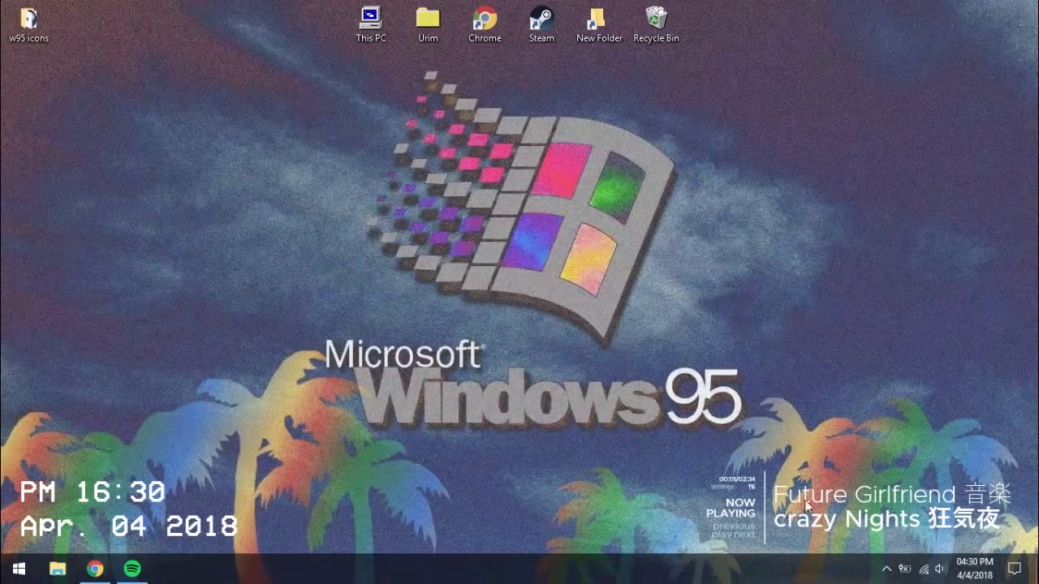
# - Enable Stow controls in the Cleartext settings so only track information shows, and close the settings
pyautogui.click(732, 489)
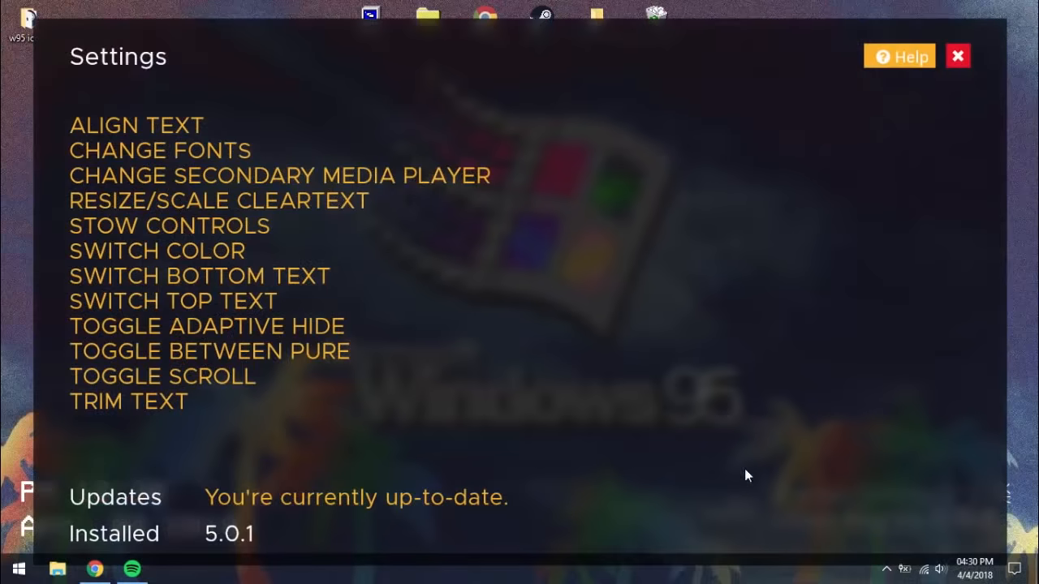
pyautogui.click(174, 227)
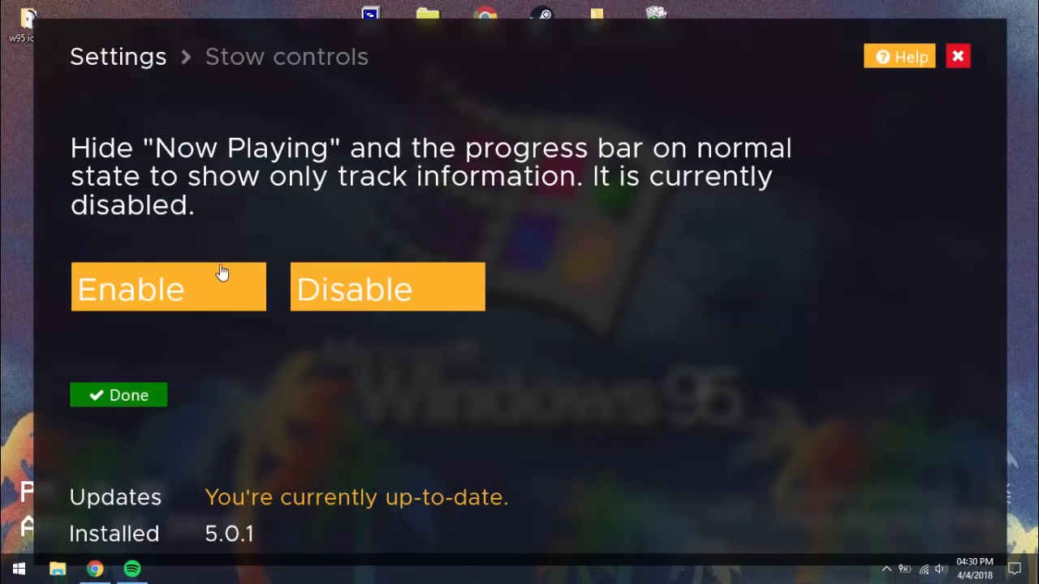
pyautogui.click(130, 397)
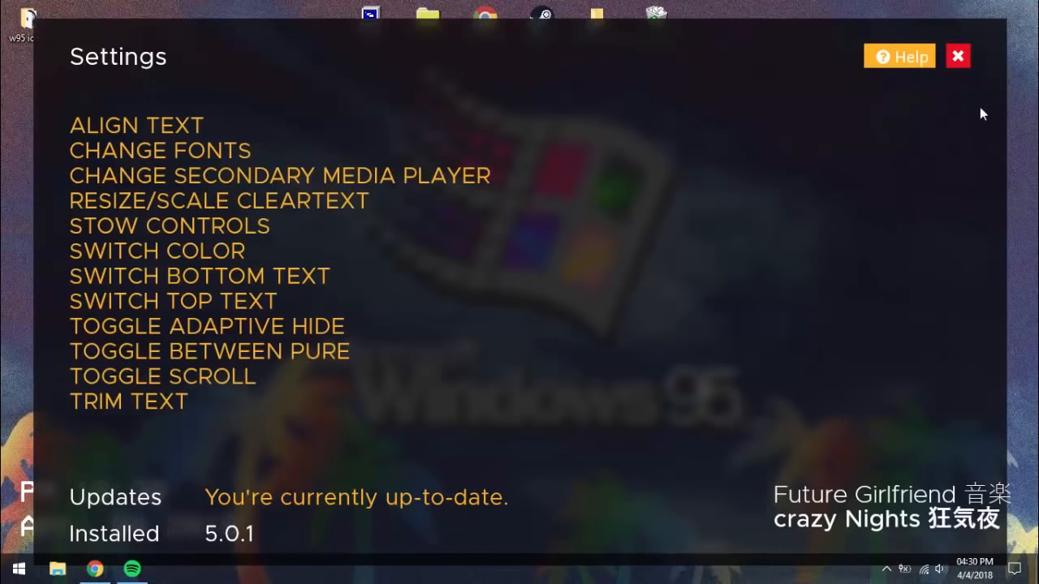
pyautogui.click(958, 57)
pyautogui.moveTo(914, 495)
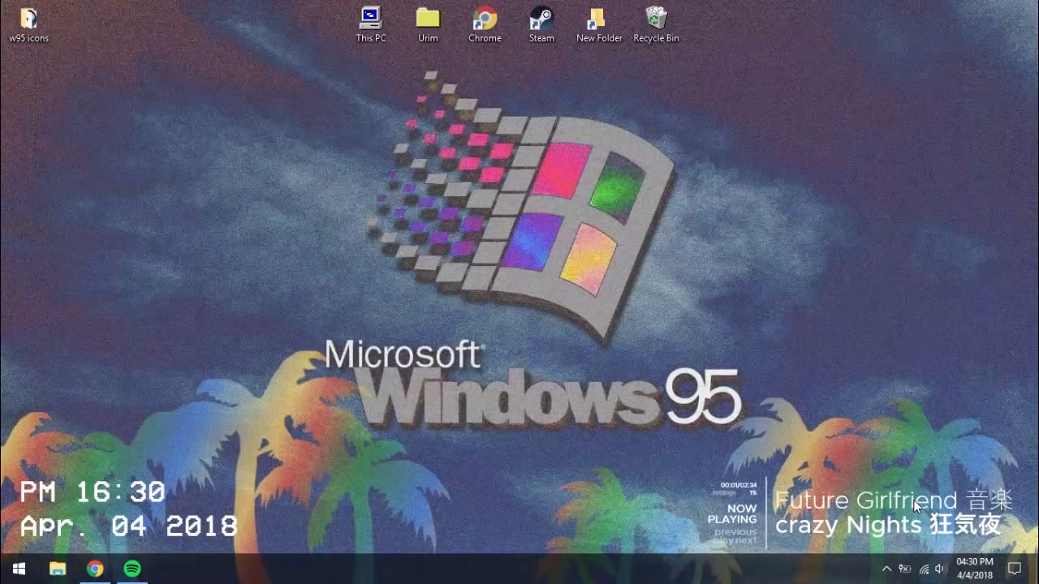
# - Download Layer1 - Vaporwave Desktop_.rmskin from MEGA in Chrome, install it, and minimize the browser
pyautogui.click(95, 569)
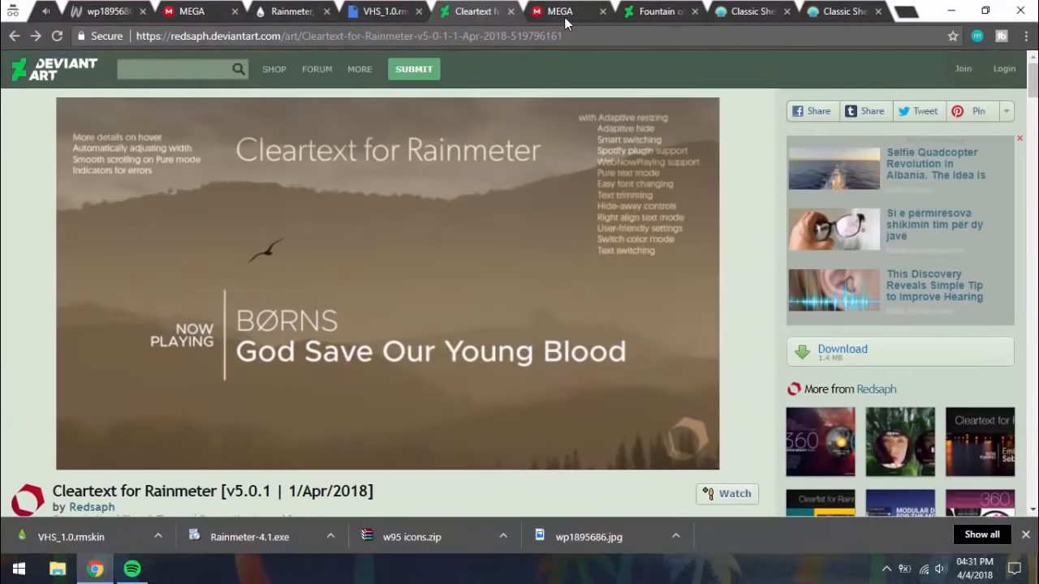
pyautogui.click(566, 19)
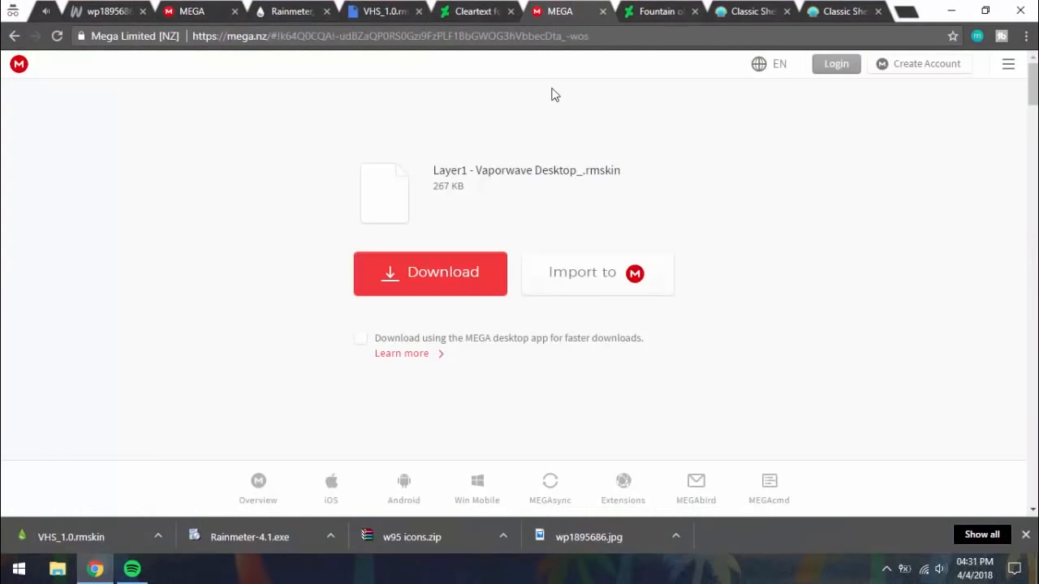
pyautogui.click(468, 273)
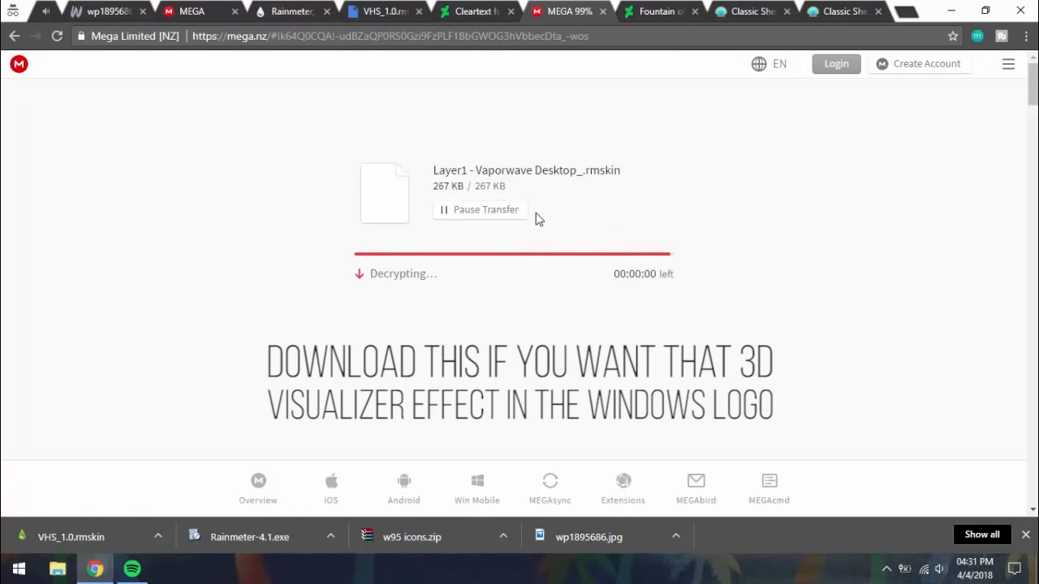
pyautogui.click(81, 536)
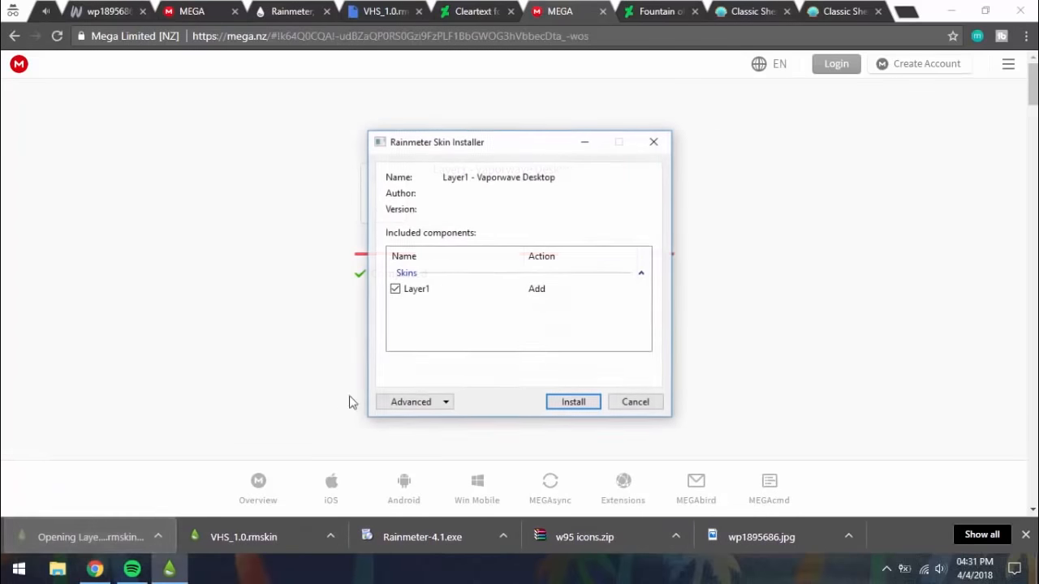
pyautogui.click(560, 403)
pyautogui.click(951, 9)
# - Open Manage Rainmeter, find layer1.ini in the Layer1 skin folder and open it for editing
pyautogui.click(890, 572)
pyautogui.click(886, 512)
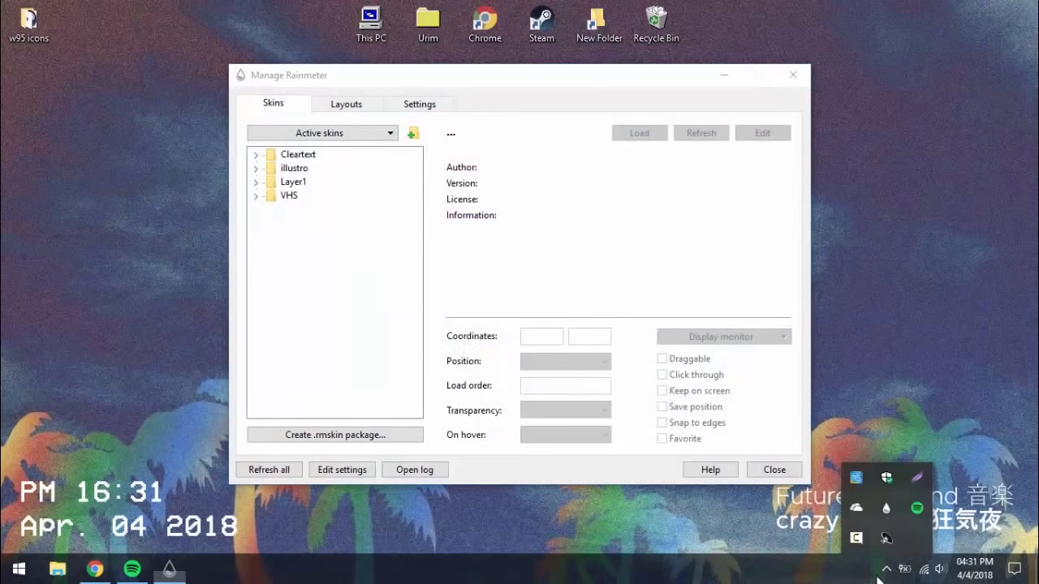
pyautogui.click(880, 572)
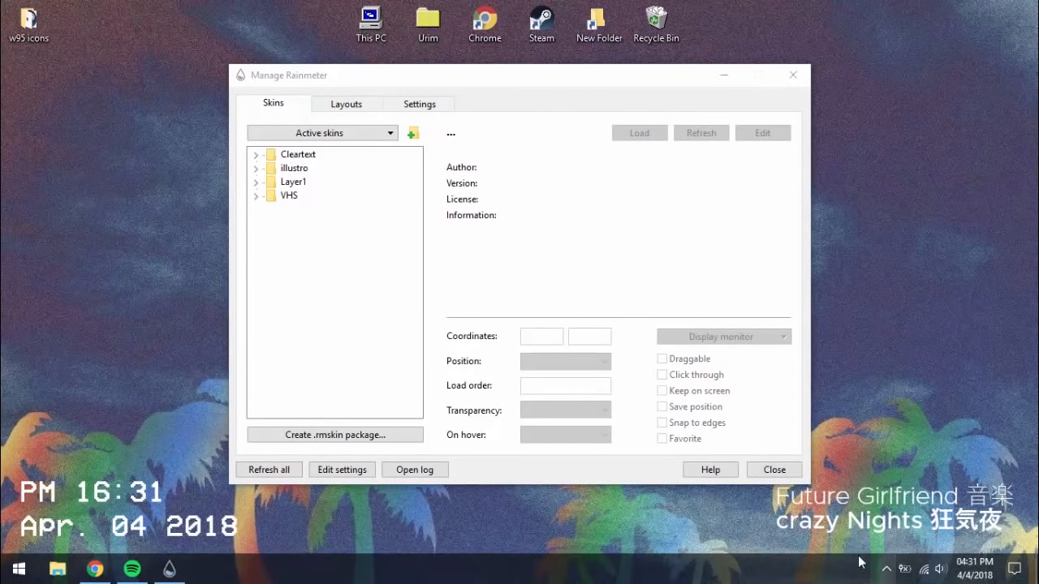
pyautogui.click(256, 194)
pyautogui.click(307, 196)
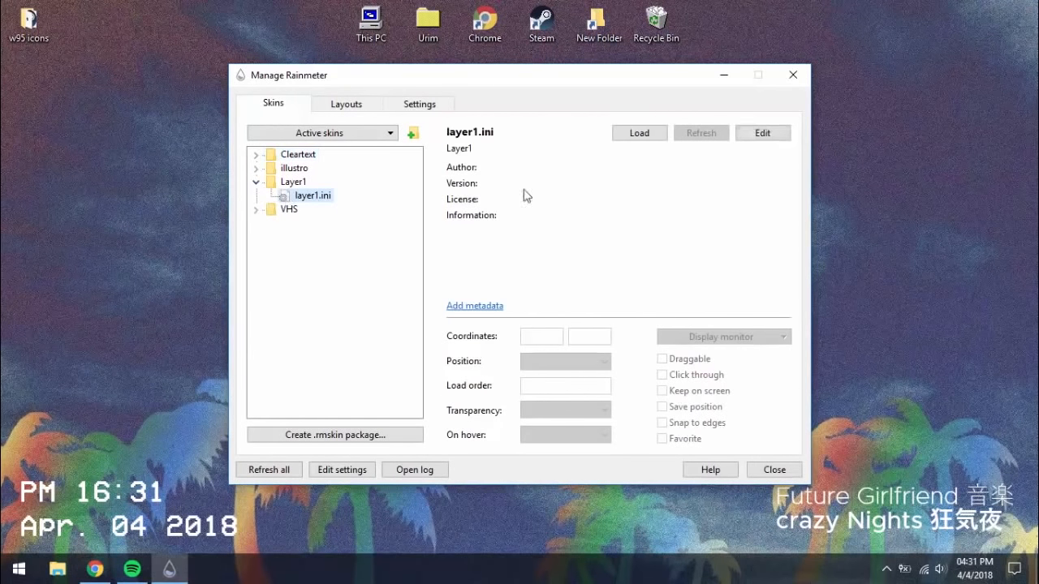
pyautogui.click(762, 134)
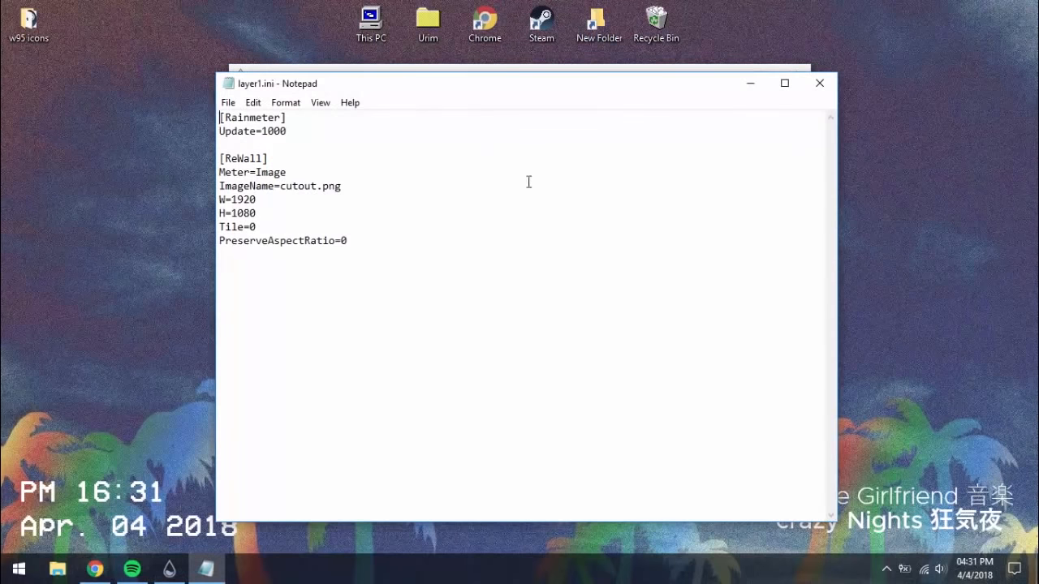
# - Open the Windows display settings and arrange them side by side with a narrowed layer1.ini window
pyautogui.rightClick(55, 186)
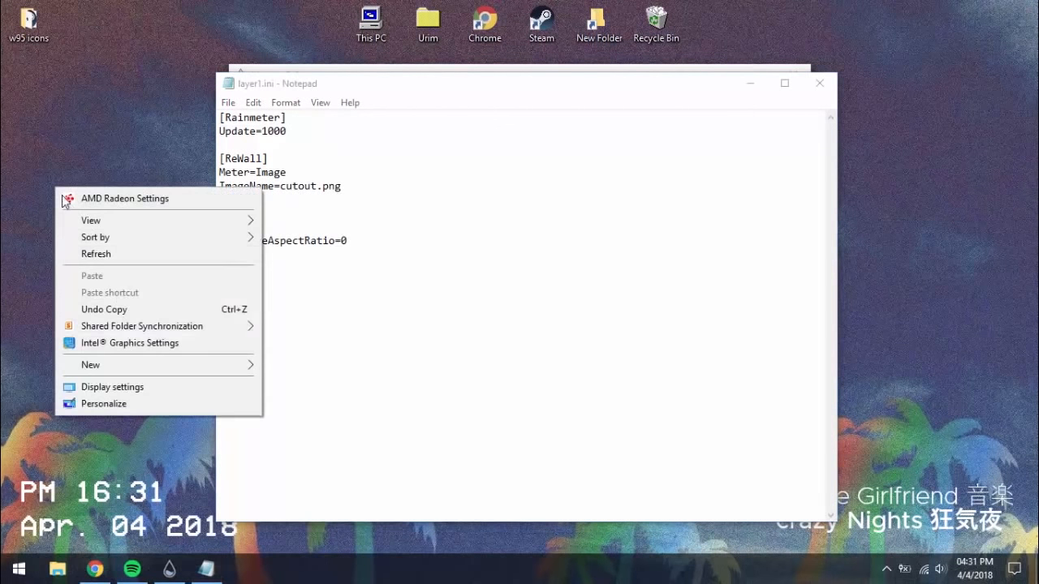
pyautogui.click(114, 387)
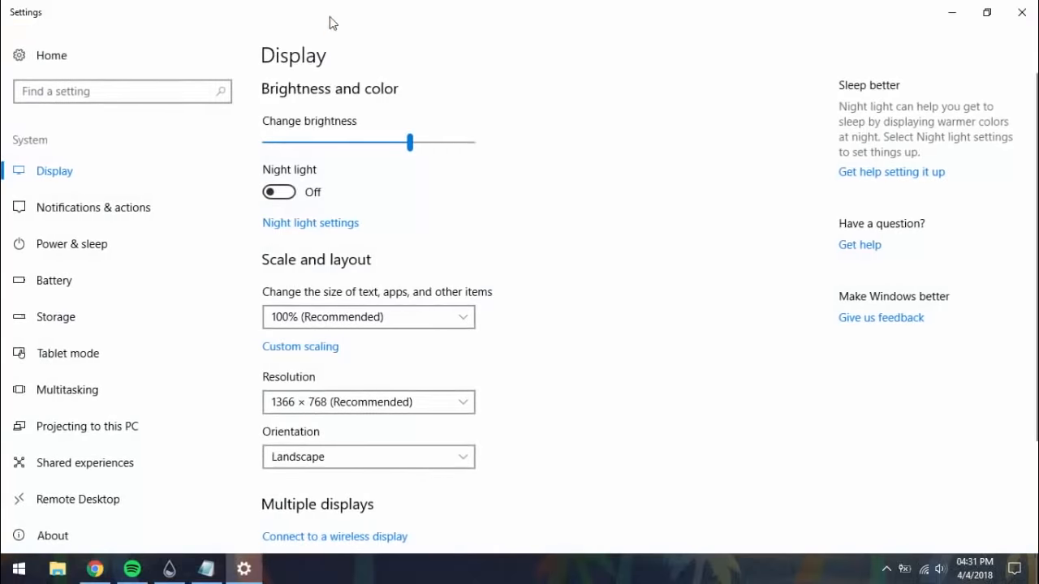
pyautogui.doubleClick(329, 21)
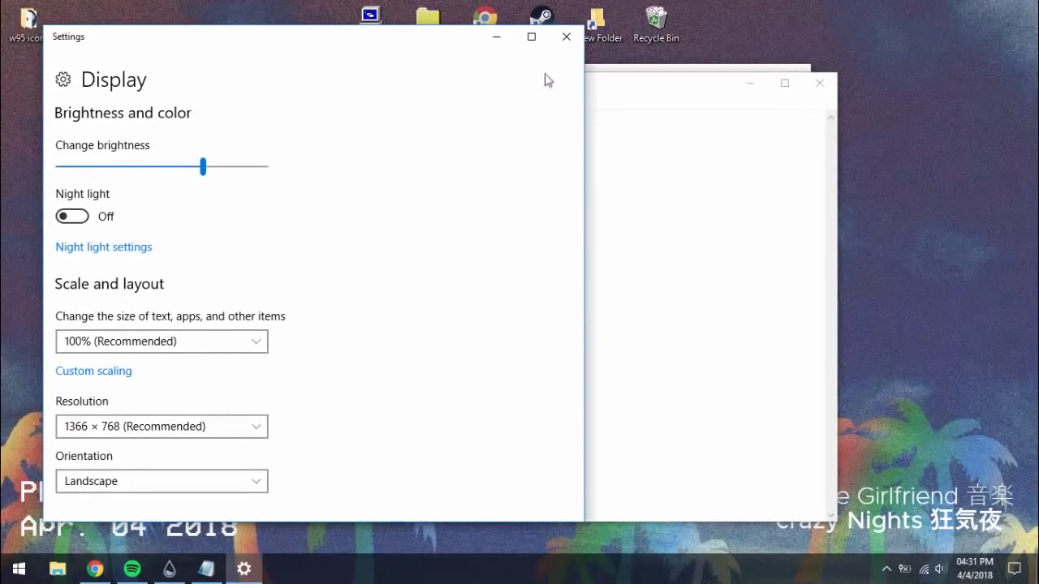
pyautogui.moveTo(354, 46); pyautogui.dragTo(806, 39)
pyautogui.moveTo(444, 81); pyautogui.dragTo(308, 86)
pyautogui.click(598, 406)
pyautogui.moveTo(687, 231); pyautogui.dragTo(482, 228)
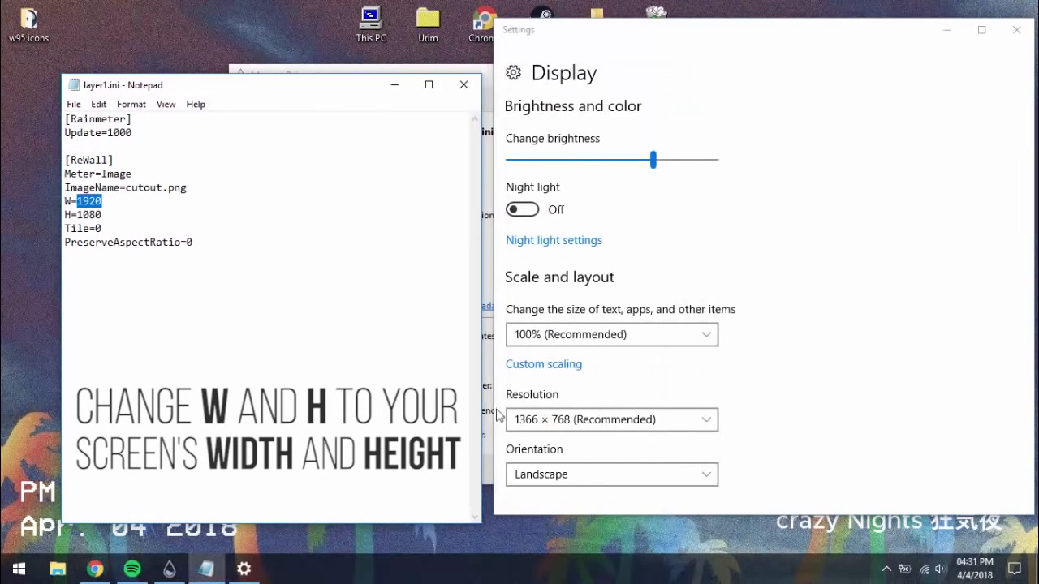
# - Set W to 1366 and H to 768 in layer1.ini, save the file, and close Notepad and the display settings
pyautogui.write('366')
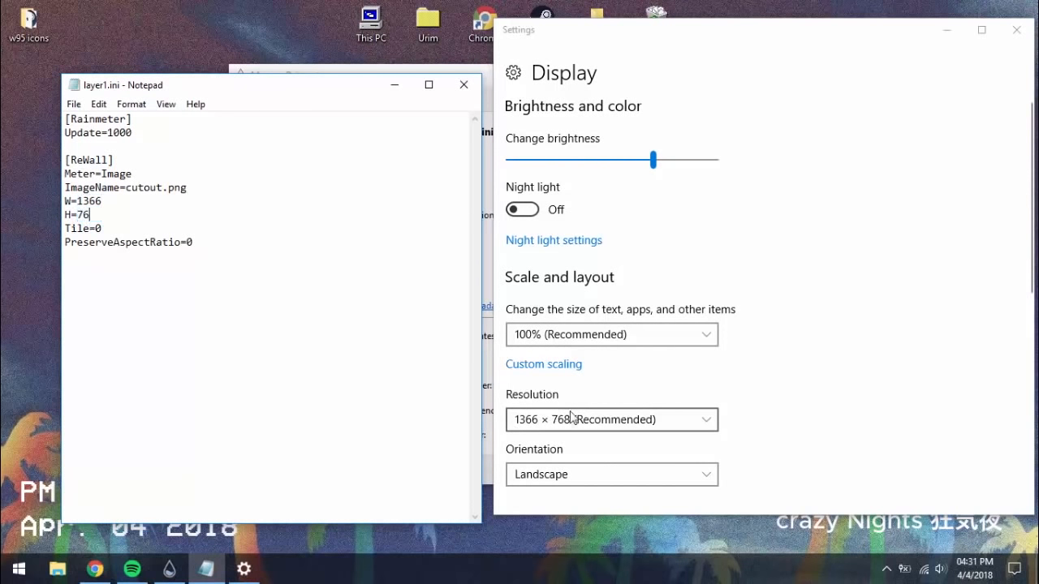
pyautogui.click(71, 103)
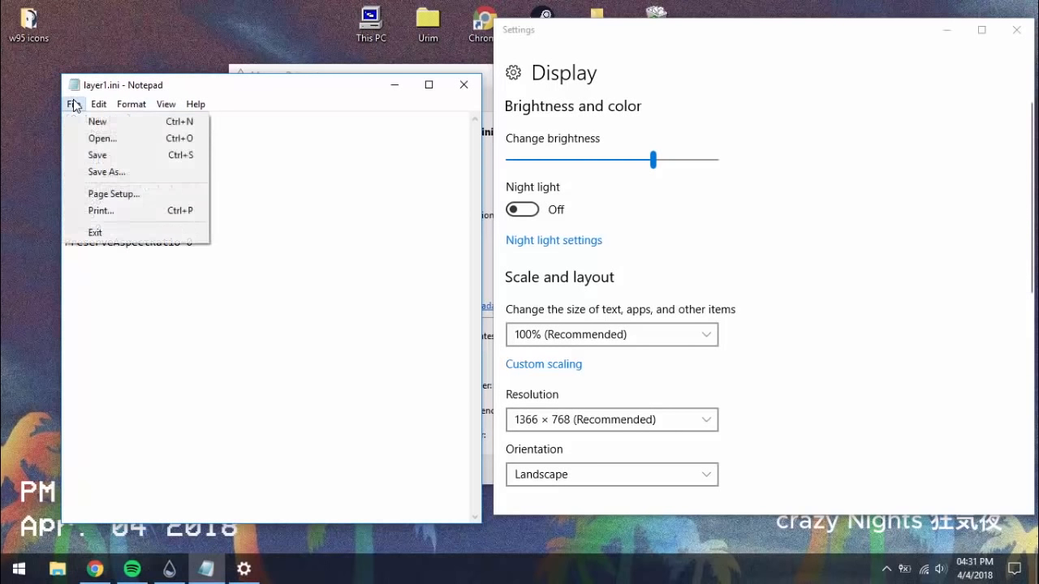
pyautogui.click(93, 155)
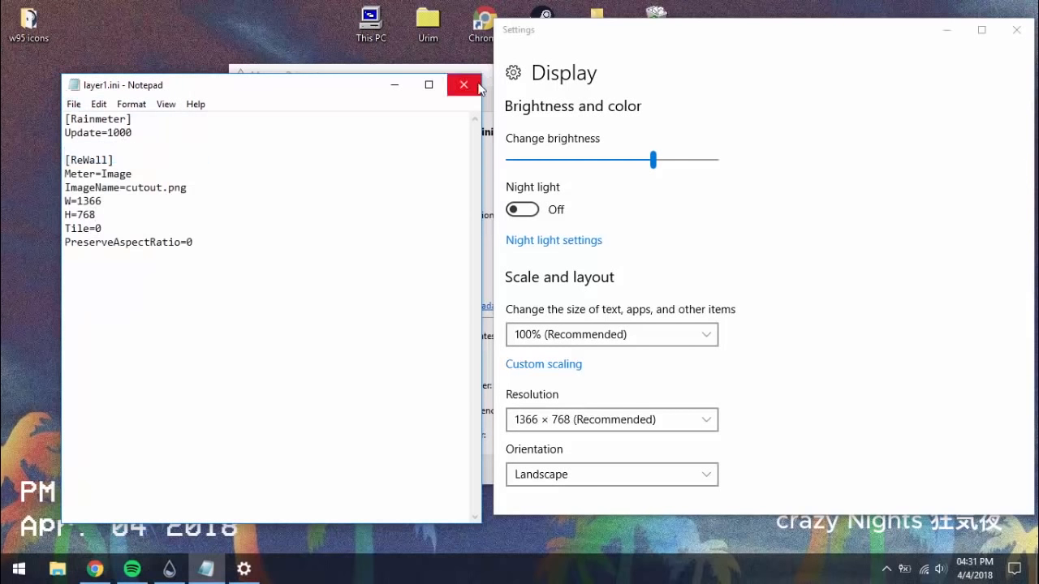
pyautogui.click(464, 84)
pyautogui.click(1016, 29)
# - Load the layer1.ini skin, set its position to On desktop, and close Manage Rainmeter
pyautogui.click(662, 135)
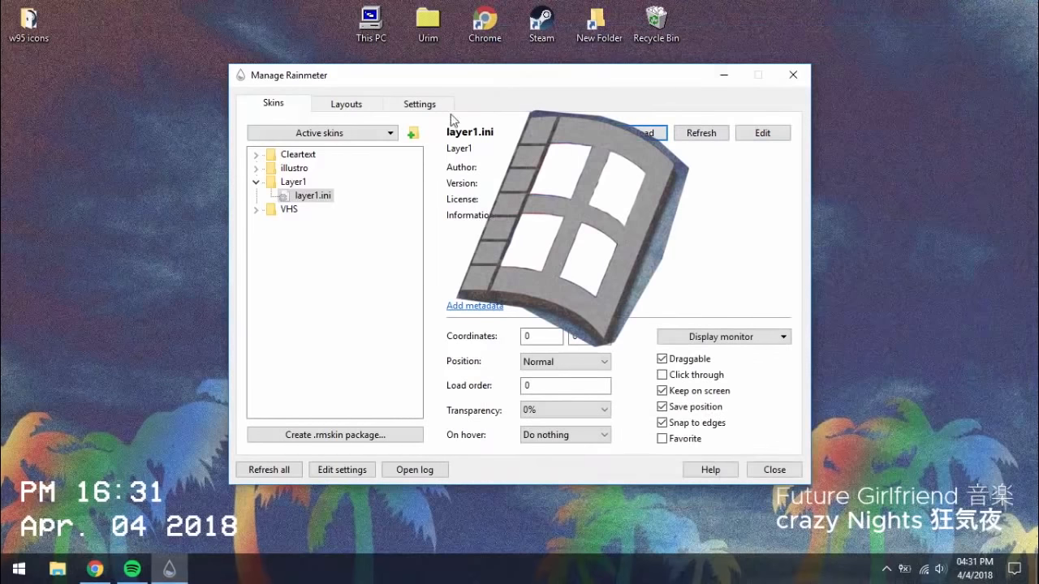
pyautogui.click(458, 83)
pyautogui.click(552, 367)
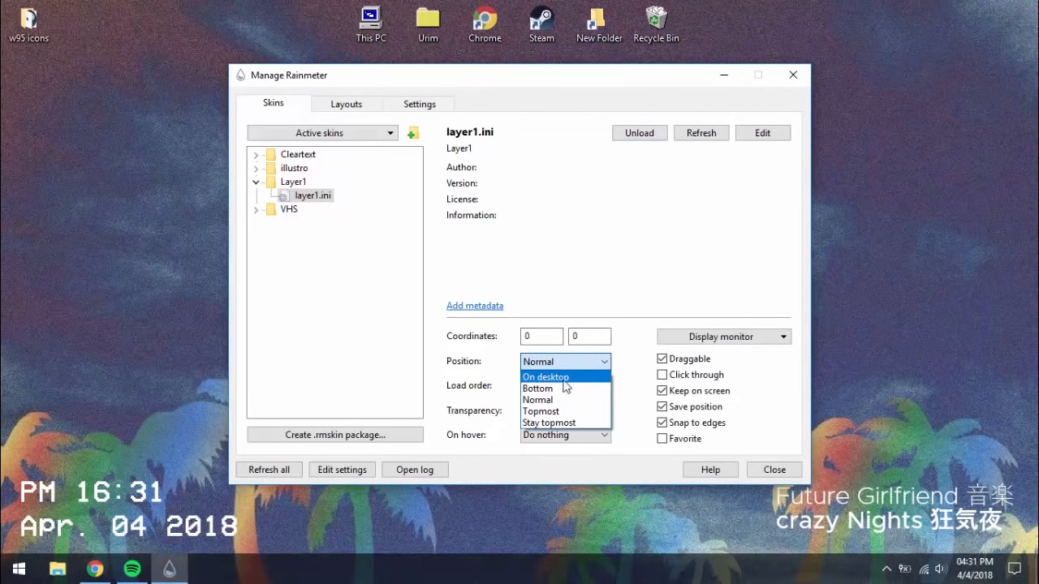
pyautogui.click(550, 378)
pyautogui.click(792, 76)
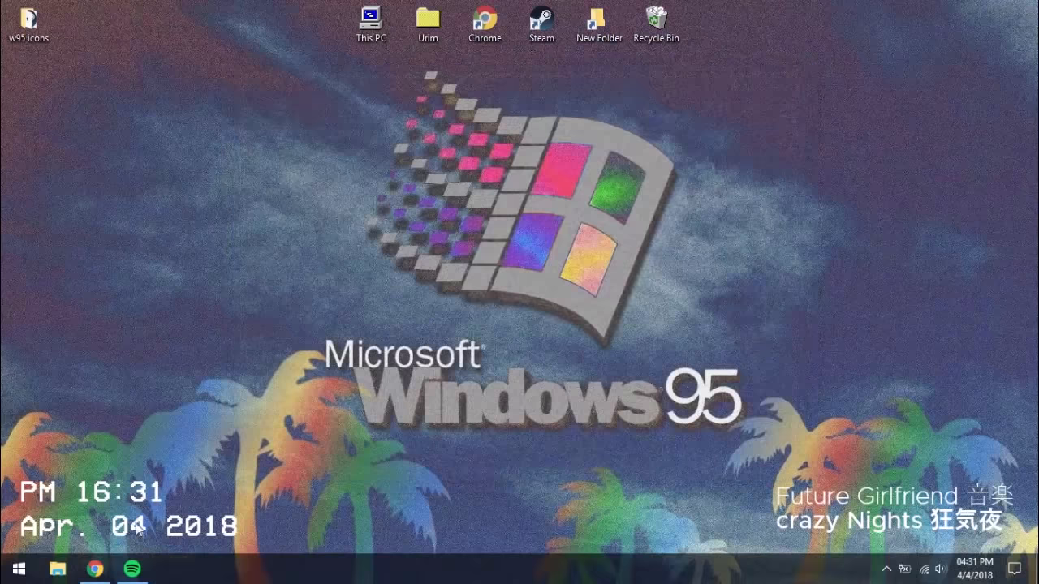
# - Download the Fountain of Colors music visualizer from DeviantArt in Chrome, minimize the browser and install the skin
pyautogui.click(95, 569)
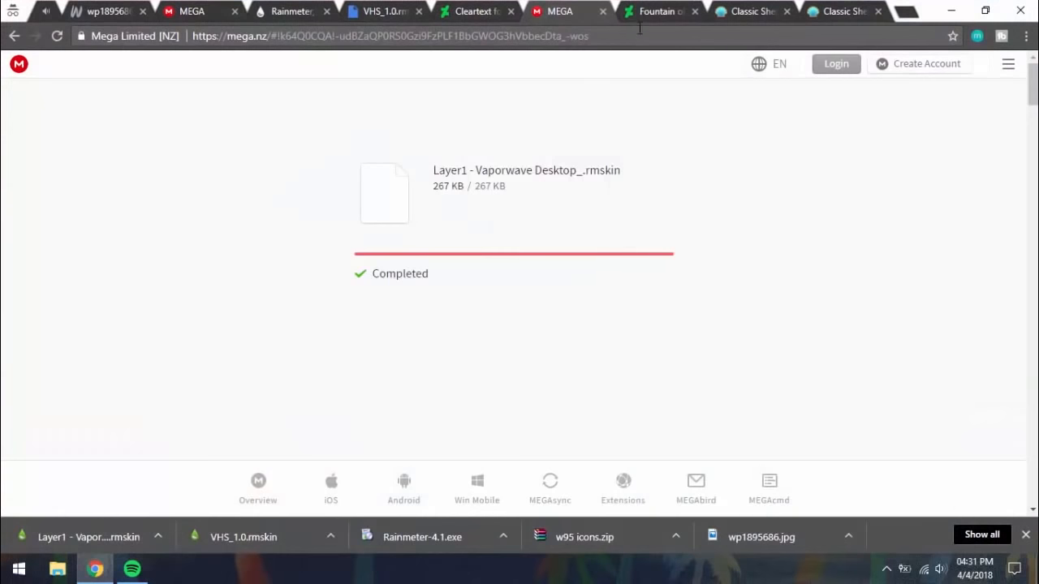
pyautogui.click(645, 16)
pyautogui.click(836, 350)
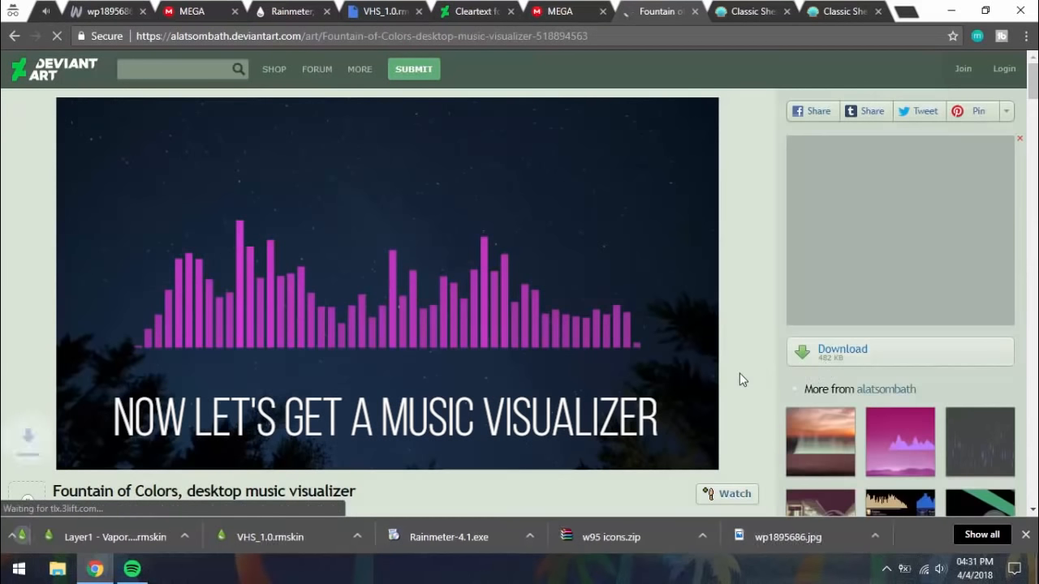
pyautogui.click(131, 534)
pyautogui.click(103, 572)
pyautogui.click(94, 569)
pyautogui.click(577, 425)
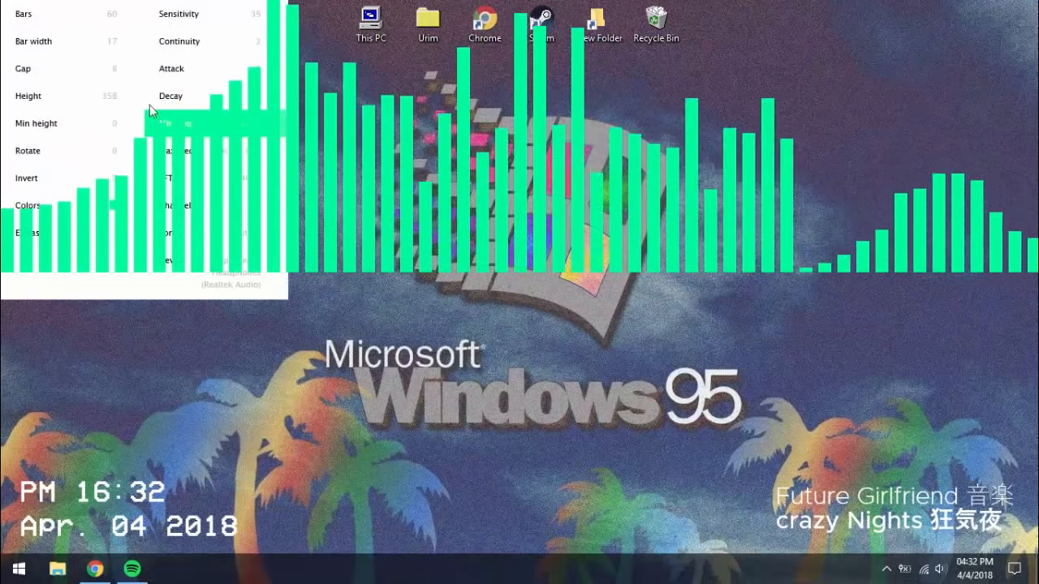
# - Reduce the Fountain of Colors visualizer to 20 bars with a height of 100
pyautogui.click(136, 18)
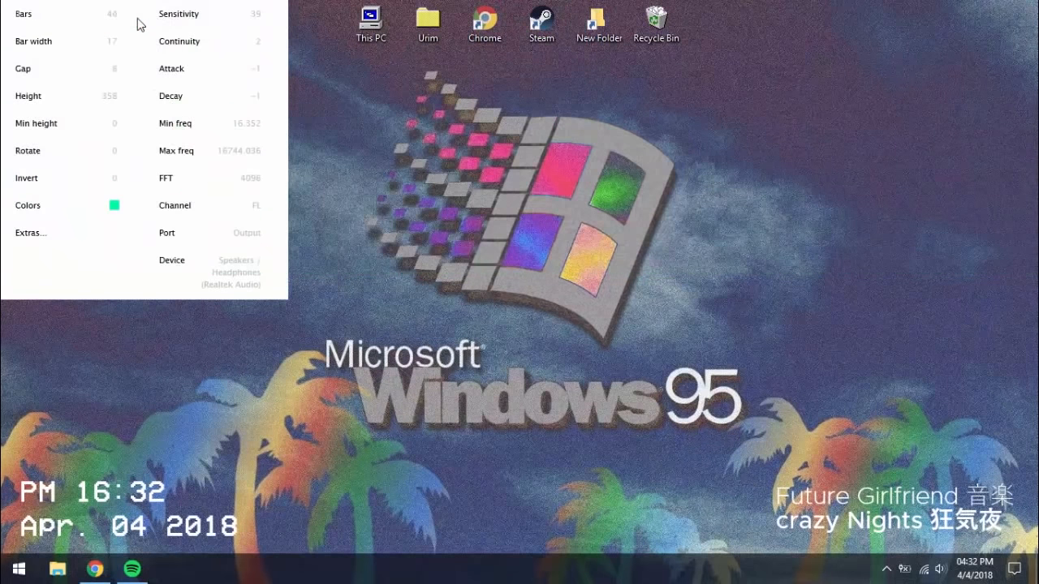
pyautogui.scroll(-10, 138, 26)
pyautogui.scroll(-4, 140, 24)
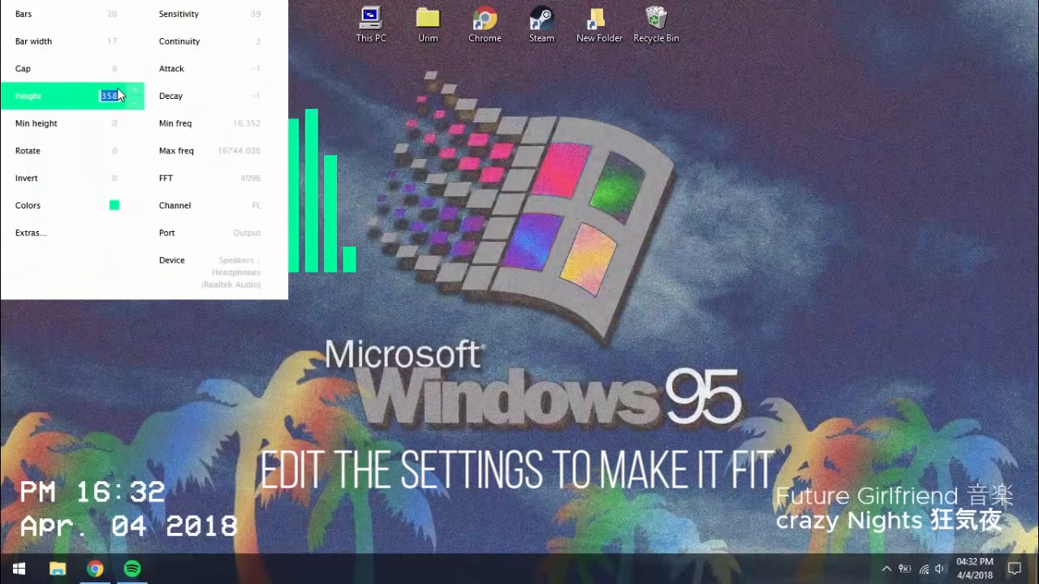
pyautogui.scroll(-20, 116, 93)
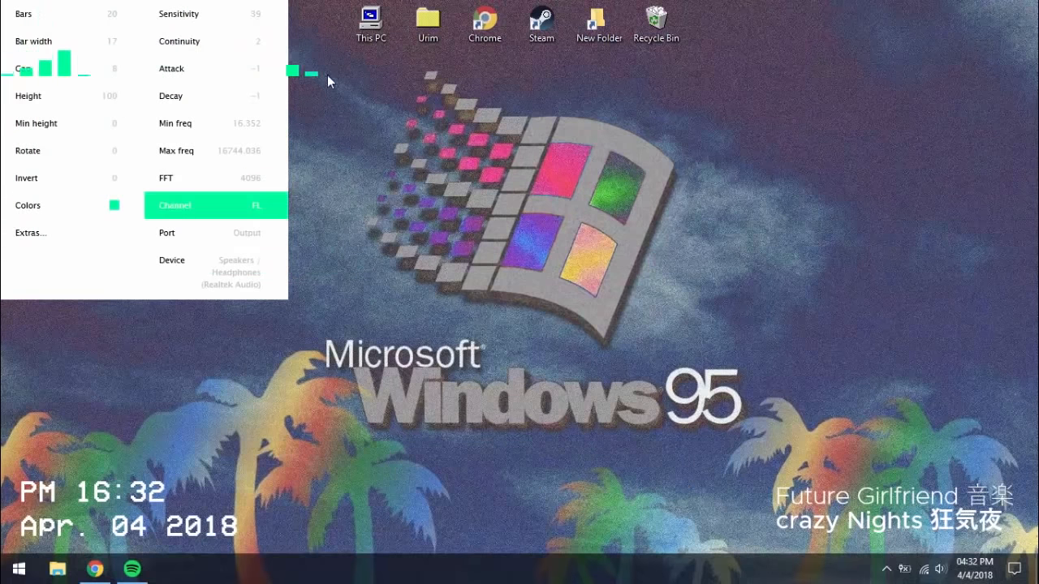
# - Move the visualizer onto the lower part of the Windows logo and set its bar width to 10
pyautogui.moveTo(327, 77); pyautogui.dragTo(697, 365)
pyautogui.click(118, 45)
pyautogui.click(168, 45)
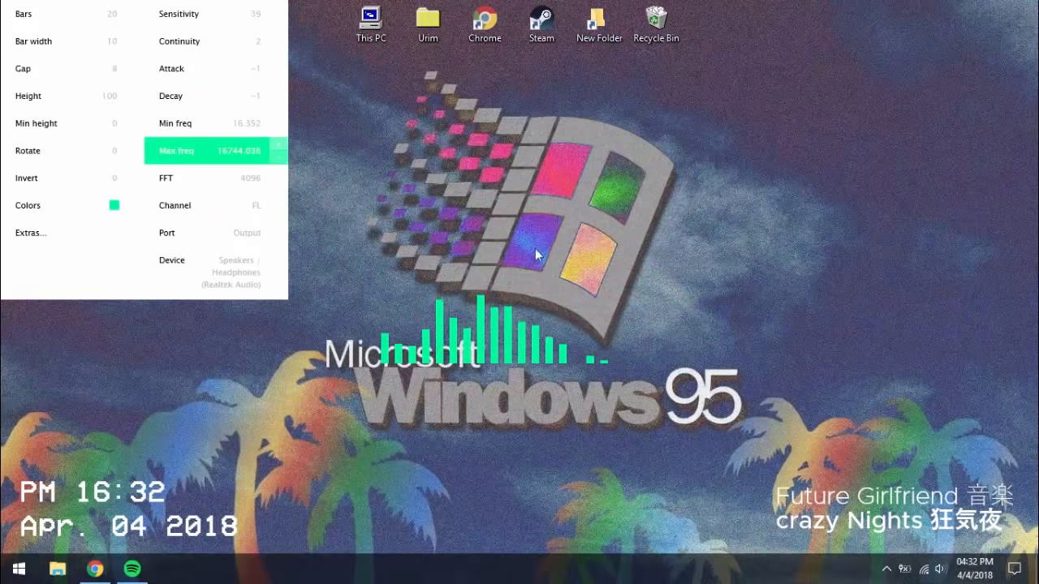
pyautogui.moveTo(509, 366); pyautogui.dragTo(556, 295)
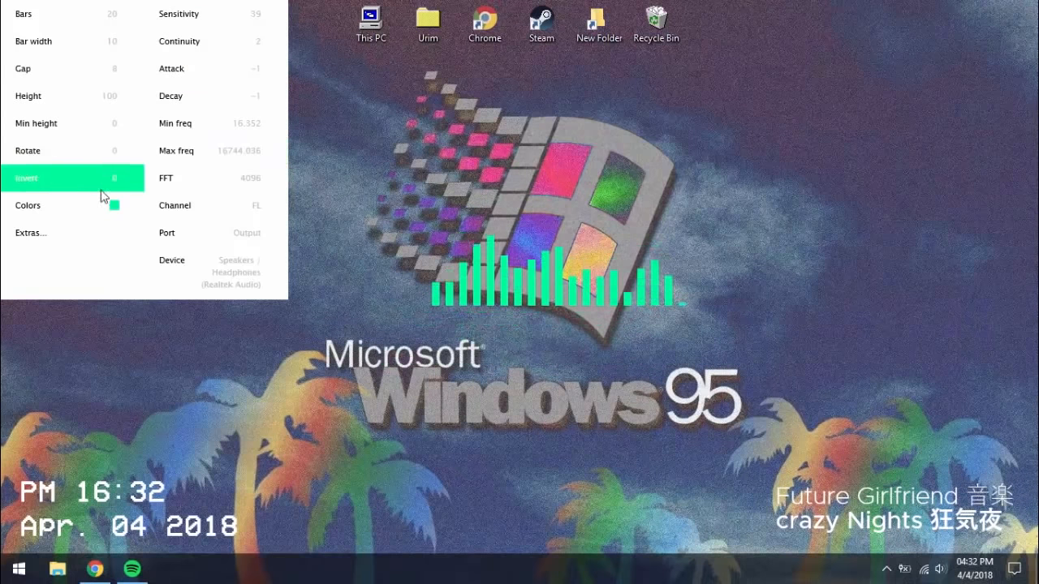
# - Change the visualizer's bar color to white and unload the color picker skin
pyautogui.click(144, 214)
pyautogui.click(135, 231)
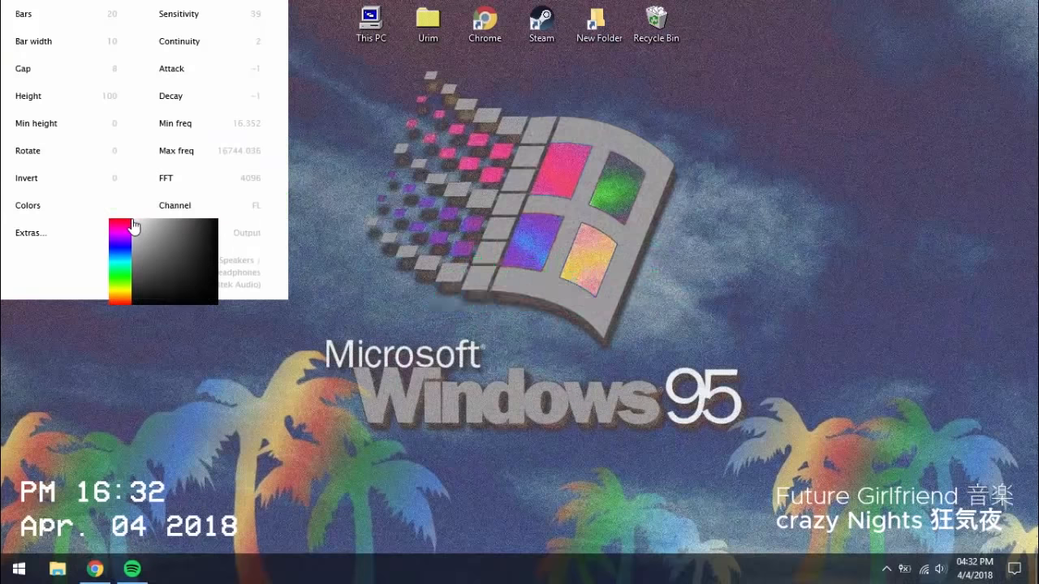
pyautogui.rightClick(156, 294)
pyautogui.click(212, 461)
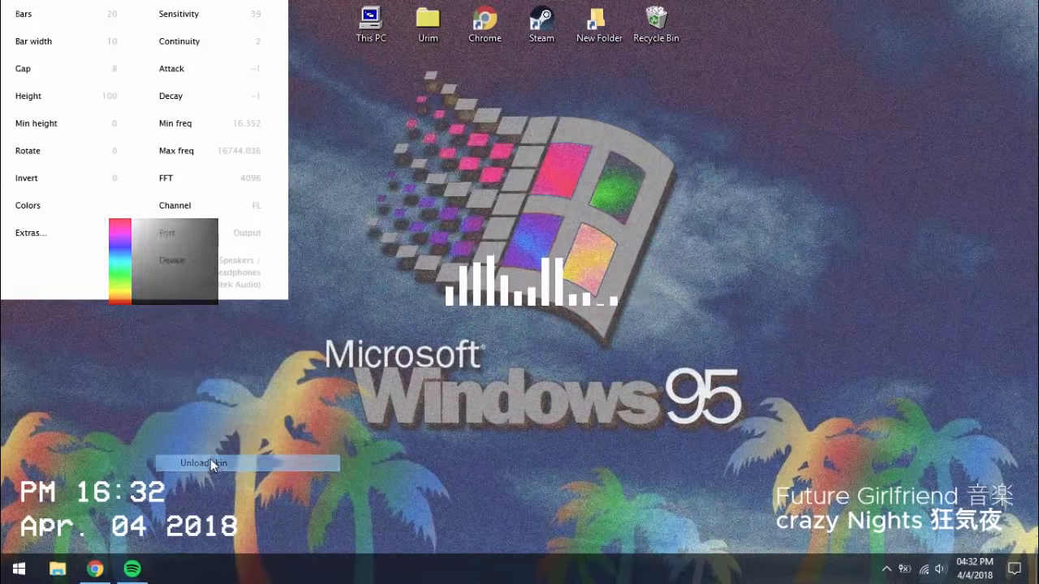
# - Rotate the visualizer to 160 degrees, move it to the logo's upper panes, and set its position to Bottom
pyautogui.click(114, 152)
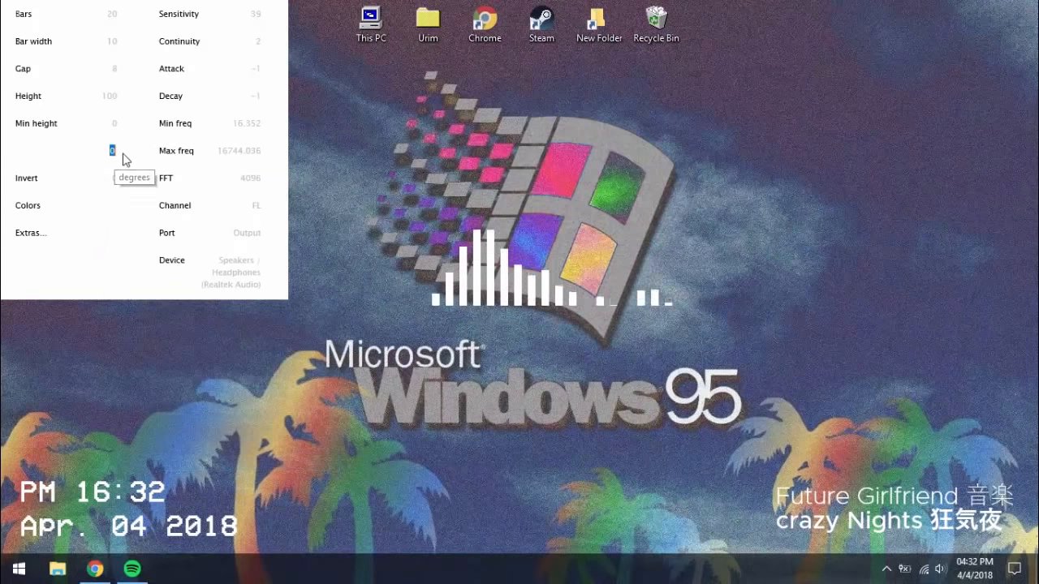
pyautogui.write('160')
pyautogui.press('Return')
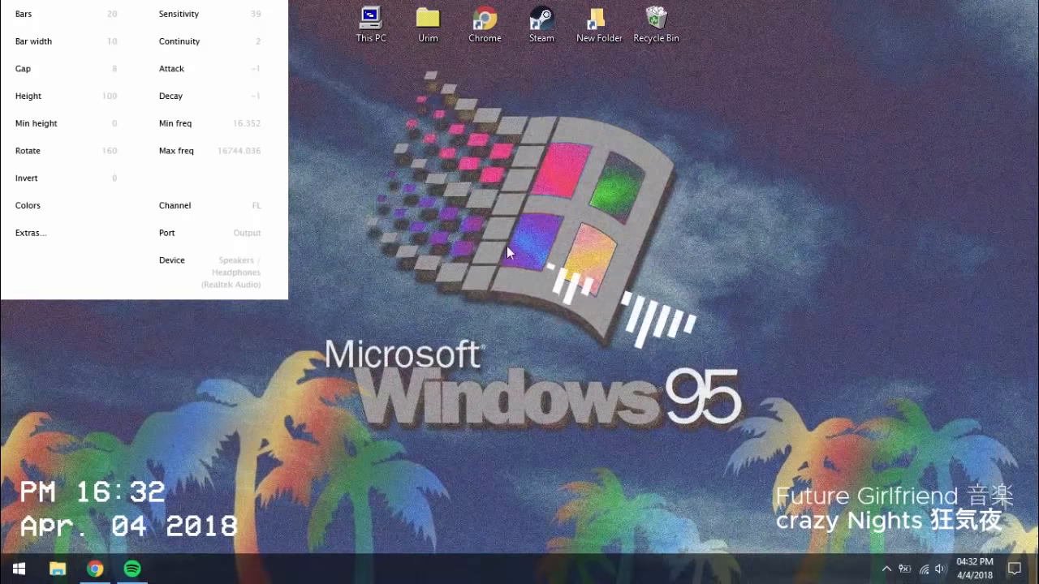
pyautogui.rightClick(599, 166)
pyautogui.moveTo(651, 269)
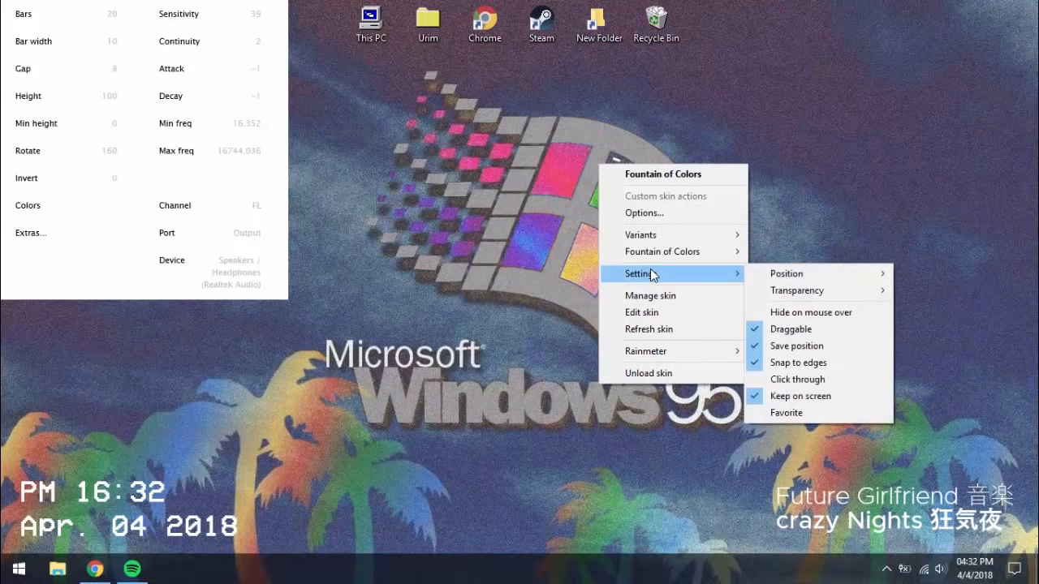
pyautogui.moveTo(776, 273)
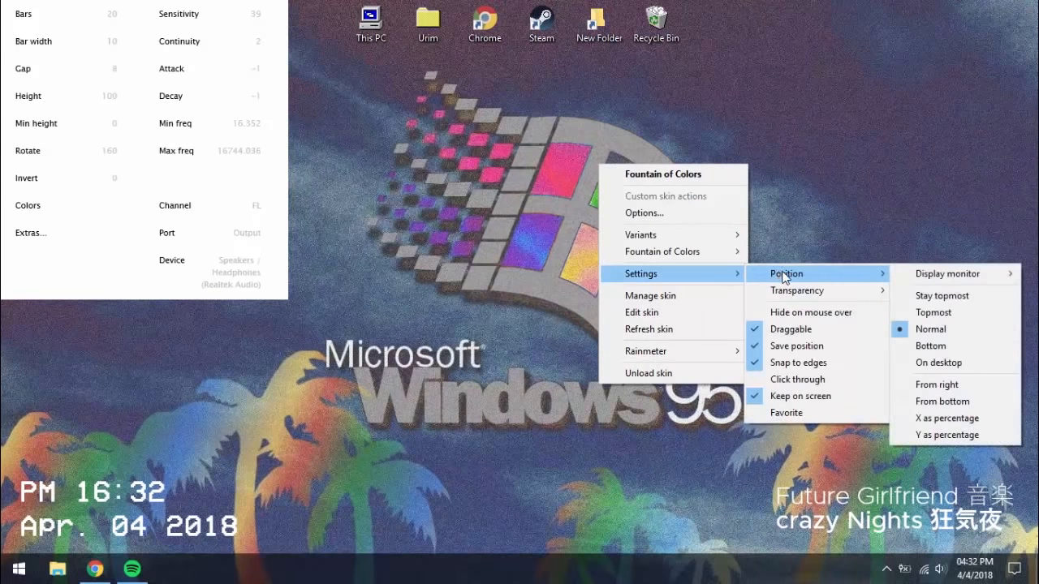
pyautogui.click(934, 345)
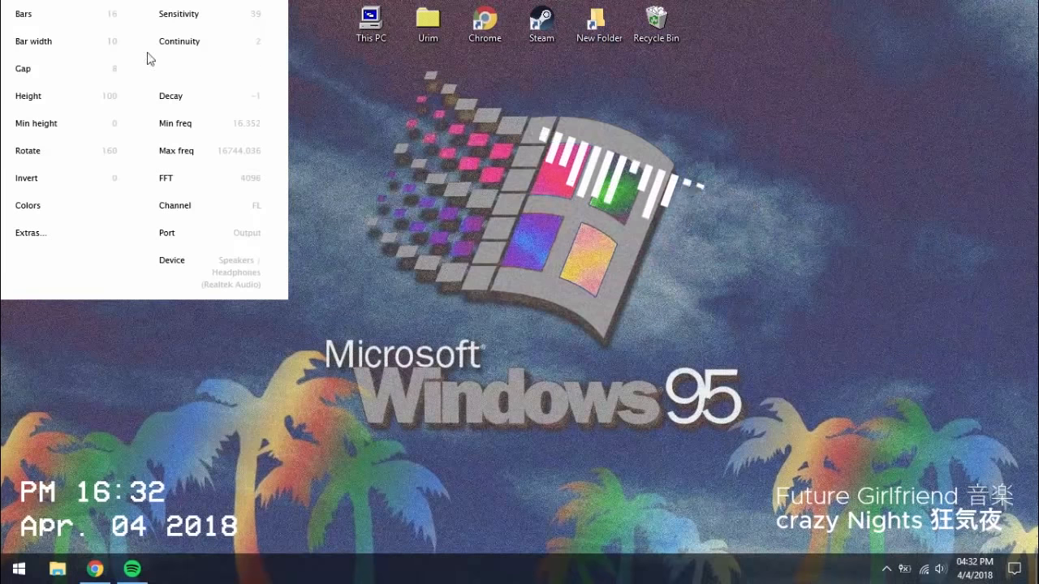
# - Reduce the visualizer to 12 bars and refit it behind the logo's upper window panes
pyautogui.rightClick(648, 181)
pyautogui.moveTo(696, 283)
pyautogui.moveTo(853, 291)
pyautogui.click(706, 339)
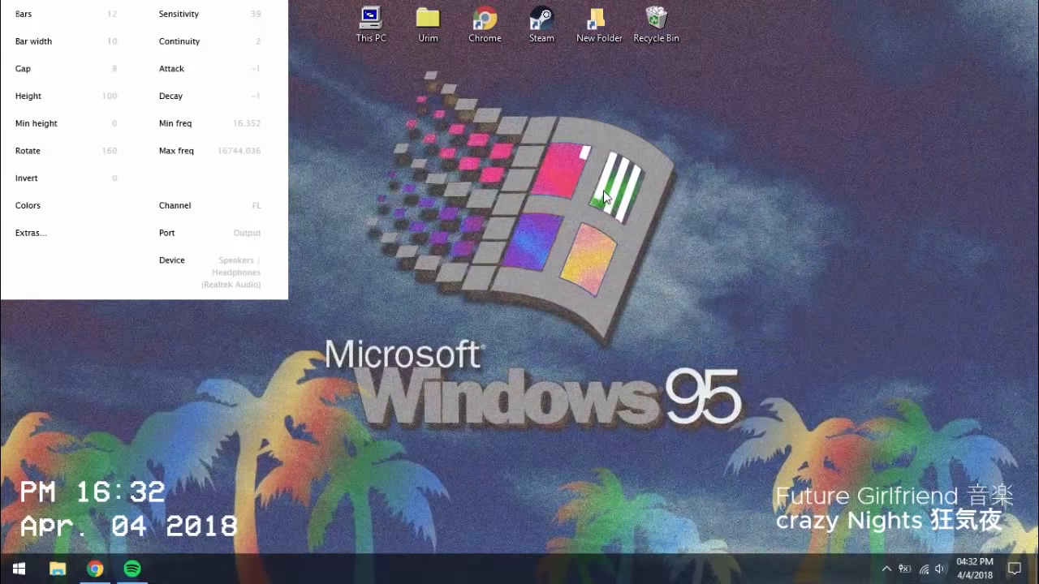
# - Show a duplicate visualizer skin from the Fountain of Colors extras, close those settings, and move the duplicate beside the logo
pyautogui.click(117, 242)
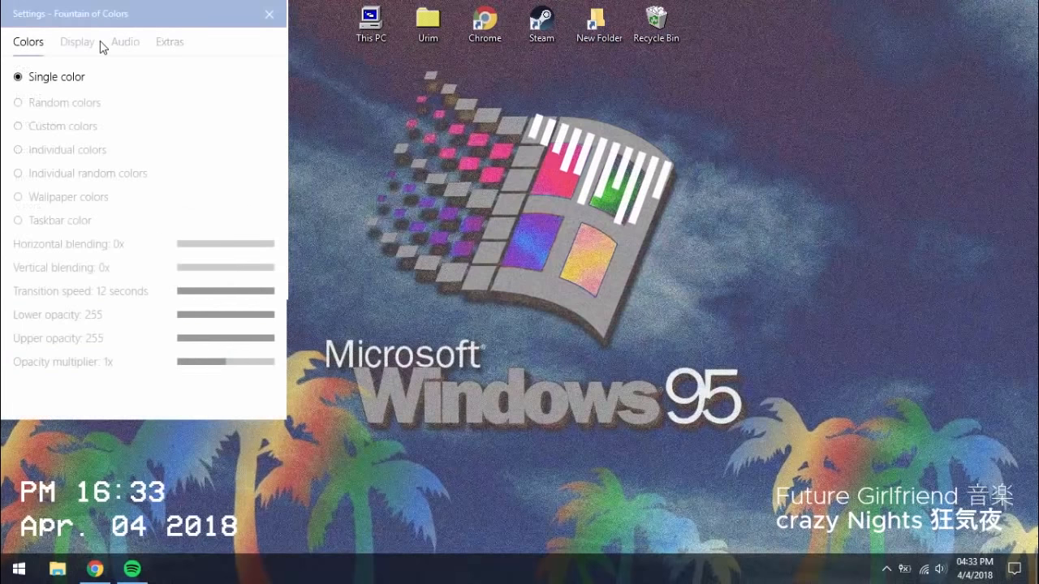
pyautogui.click(169, 46)
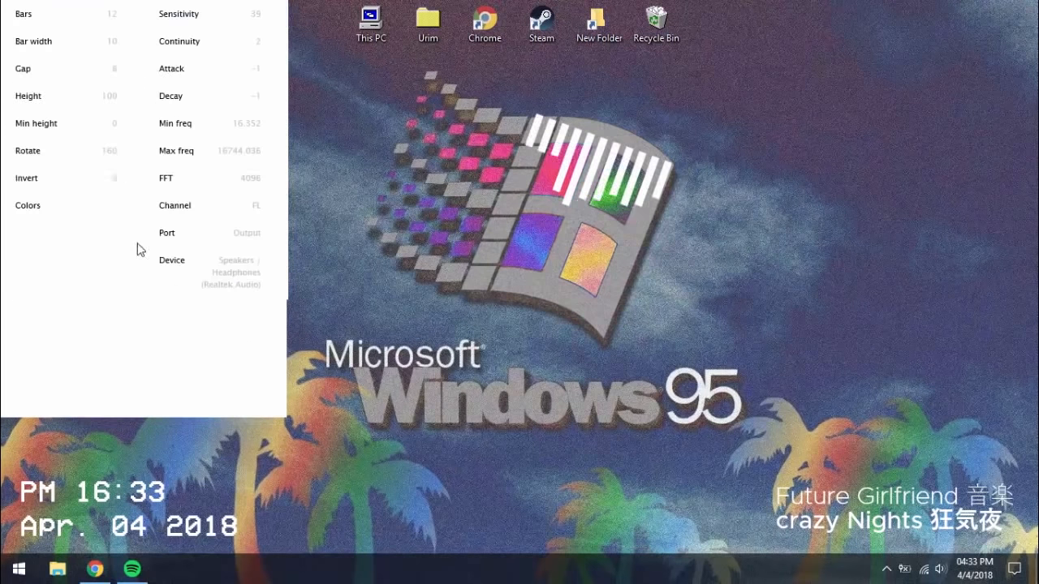
pyautogui.moveTo(228, 22); pyautogui.dragTo(458, 113)
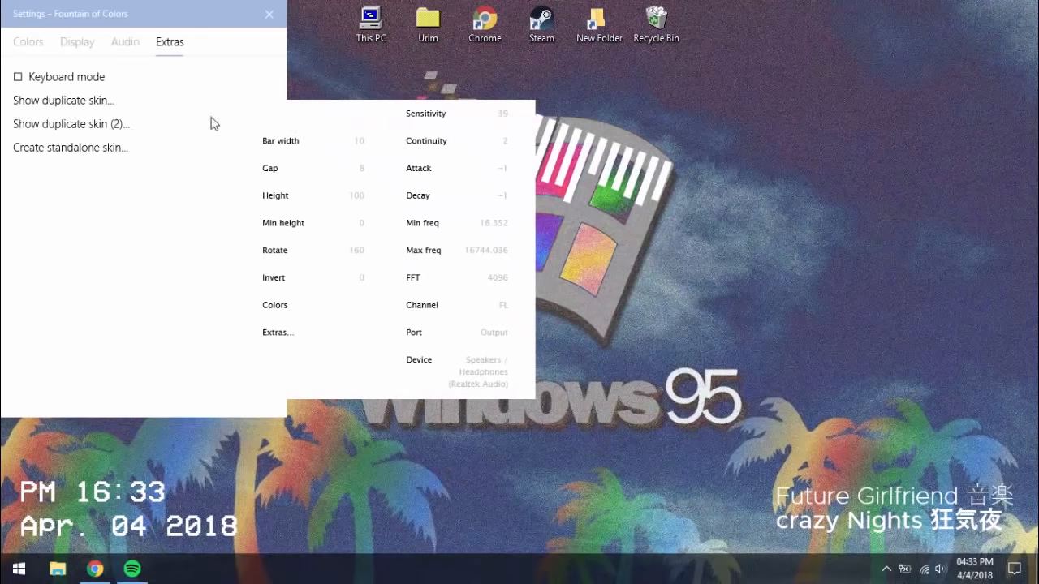
pyautogui.click(270, 15)
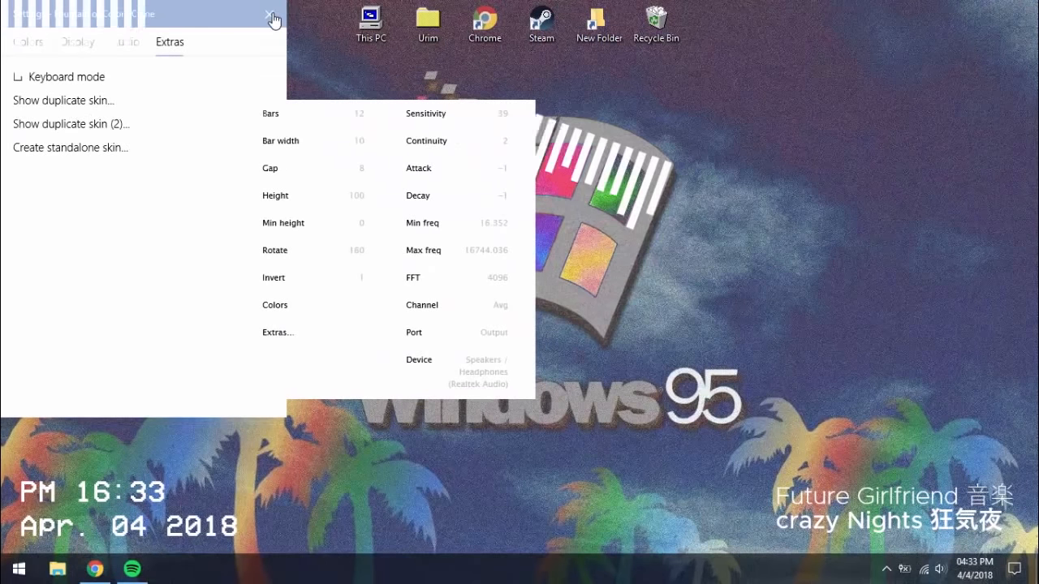
pyautogui.moveTo(143, 19); pyautogui.dragTo(795, 270)
pyautogui.moveTo(412, 102); pyautogui.dragTo(169, 101)
# - Set the duplicate visualizer's rotation to 350 degrees and place it over the logo's lower window panes
pyautogui.click(142, 240)
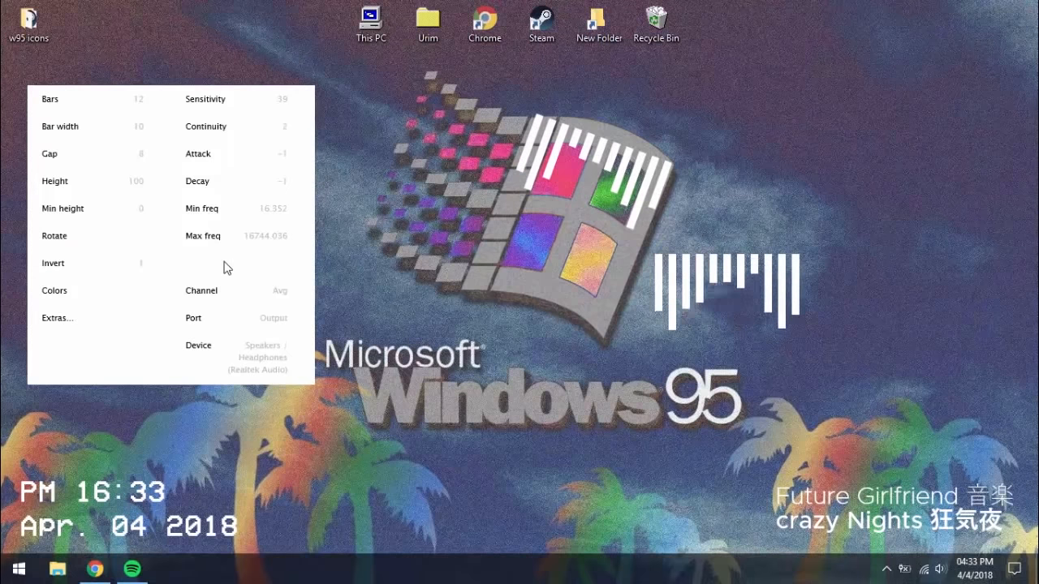
pyautogui.write('350')
pyautogui.press('Return')
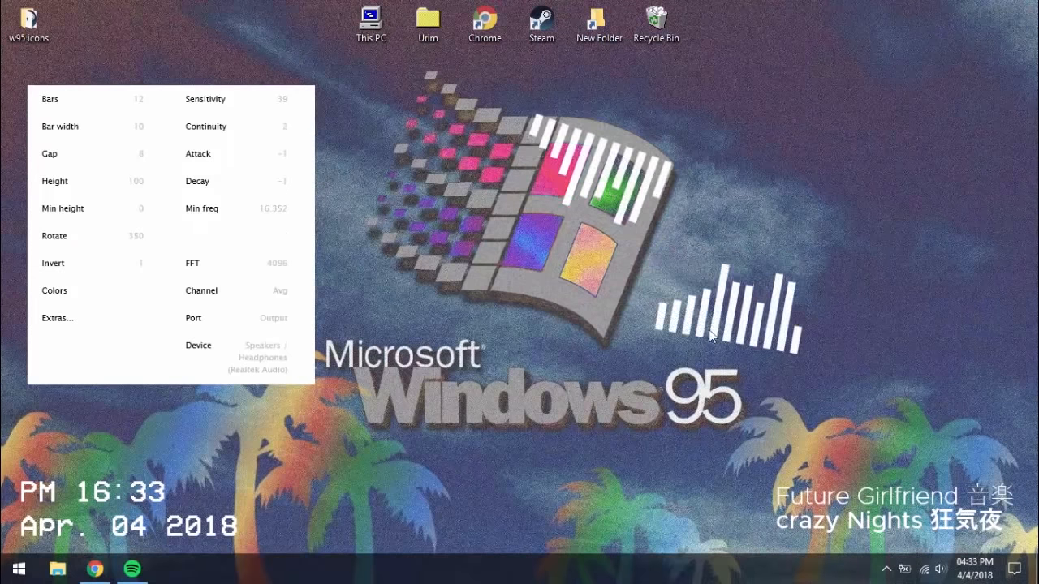
pyautogui.moveTo(703, 321); pyautogui.dragTo(533, 281)
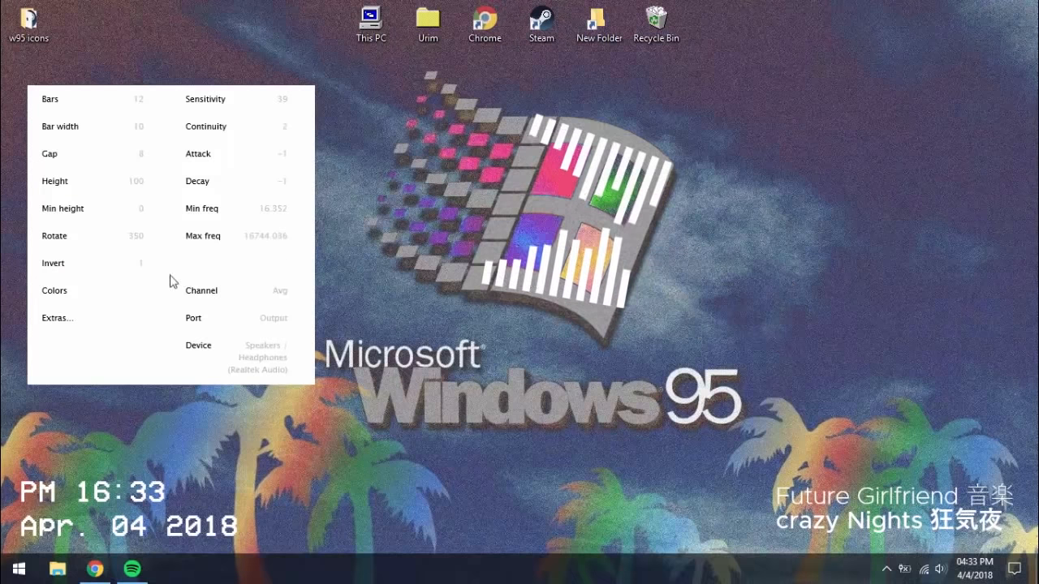
# - Try a rotation of 360 degrees on the duplicate visualizer and settle on 340 degrees
pyautogui.click(147, 235)
pyautogui.write('360')
pyautogui.press('Return')
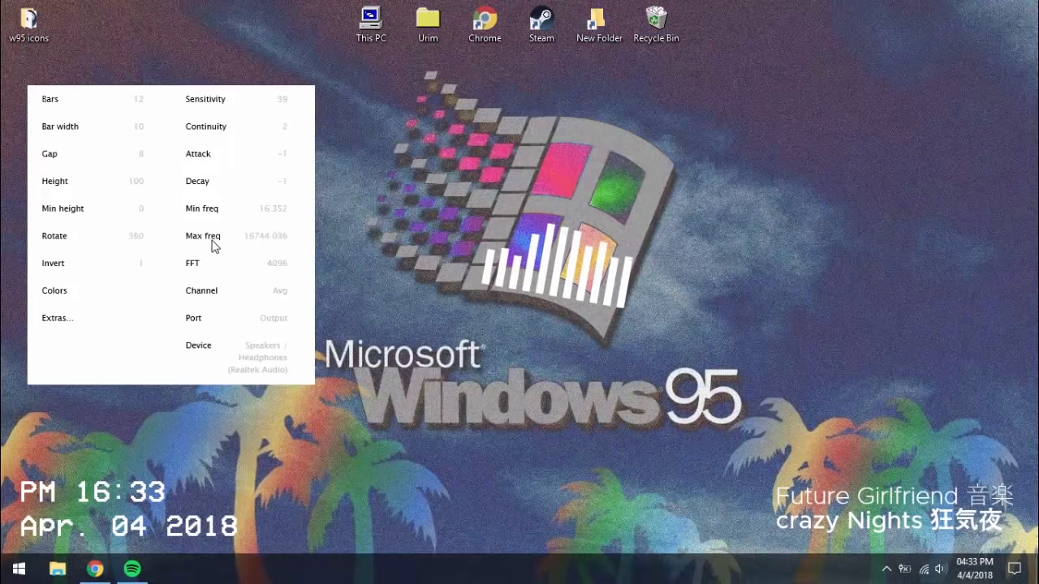
pyautogui.click(142, 236)
pyautogui.write('340')
pyautogui.press('Return')
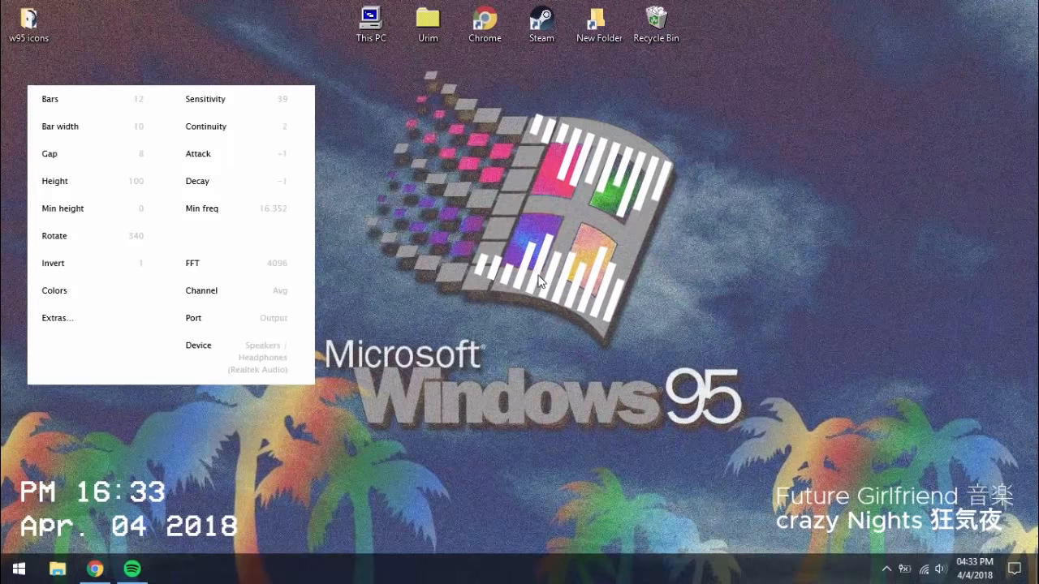
# - Refresh all skins from the Rainmeter manager and minimize its window
pyautogui.click(885, 569)
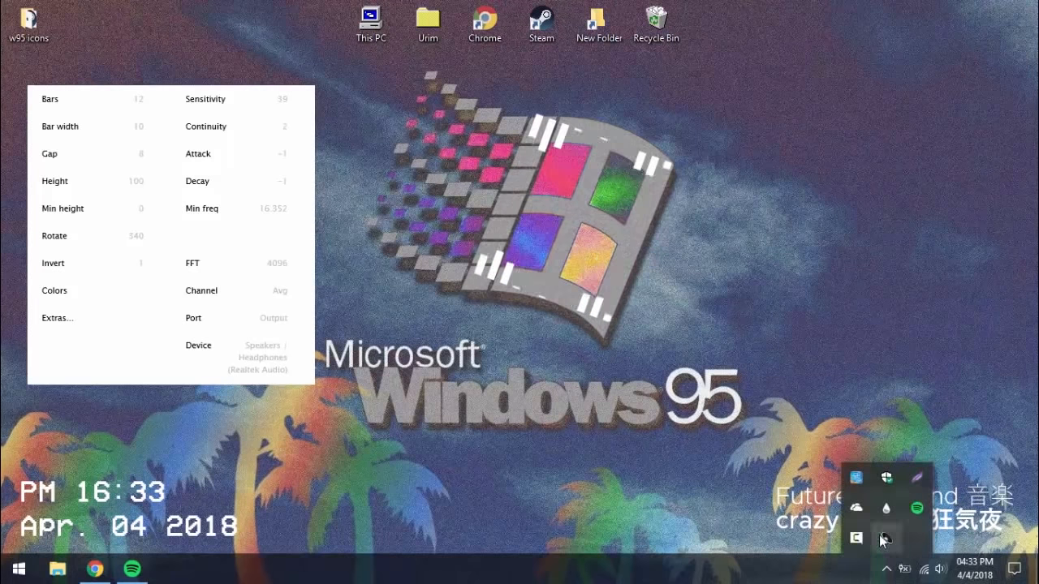
pyautogui.click(886, 508)
pyautogui.click(266, 470)
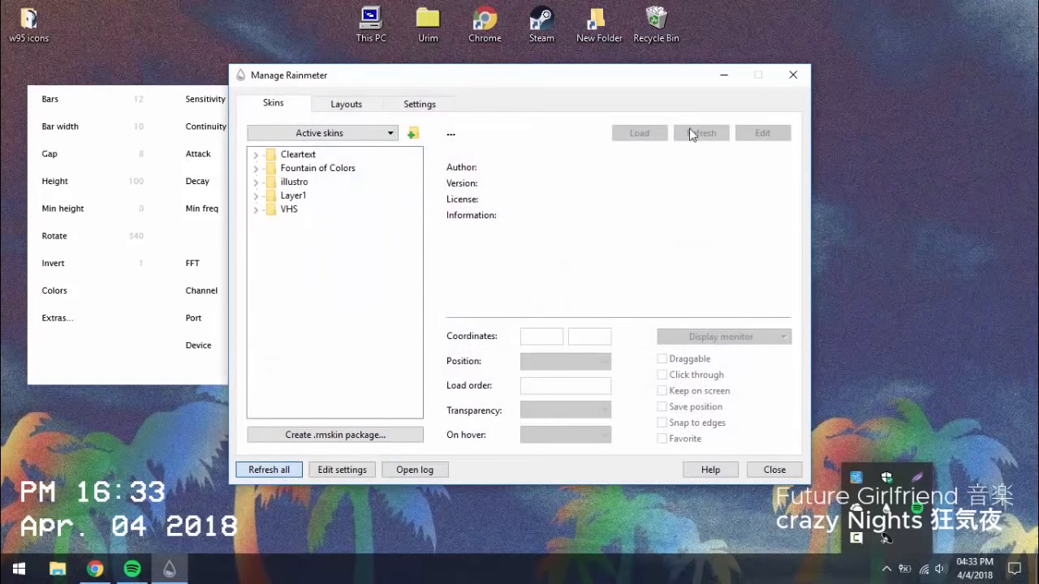
pyautogui.click(724, 75)
# - Set the duplicate visualizer's position layer to Bottom so it sits behind the logo
pyautogui.rightClick(546, 289)
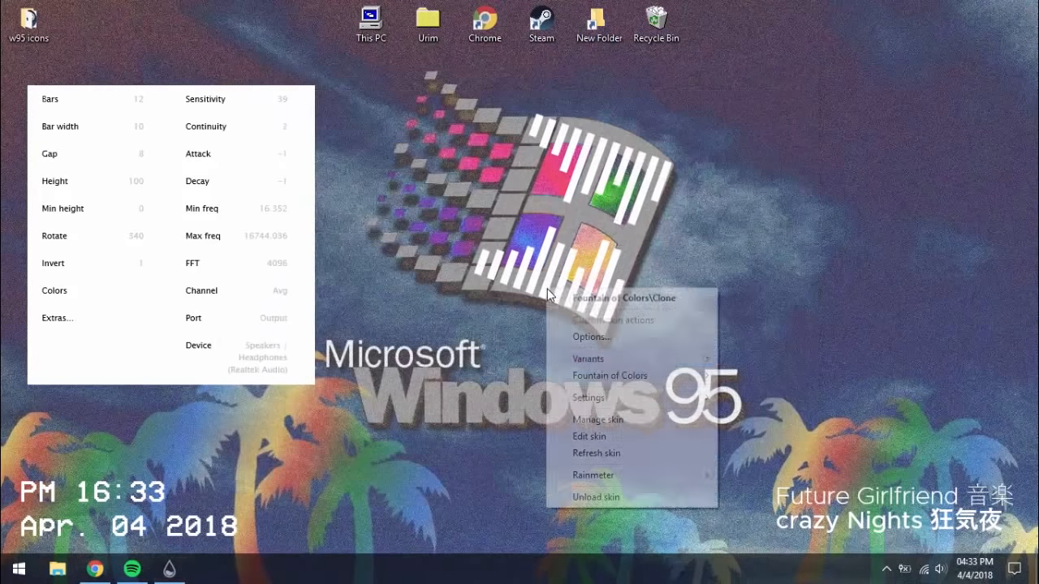
pyautogui.moveTo(607, 398)
pyautogui.moveTo(736, 398)
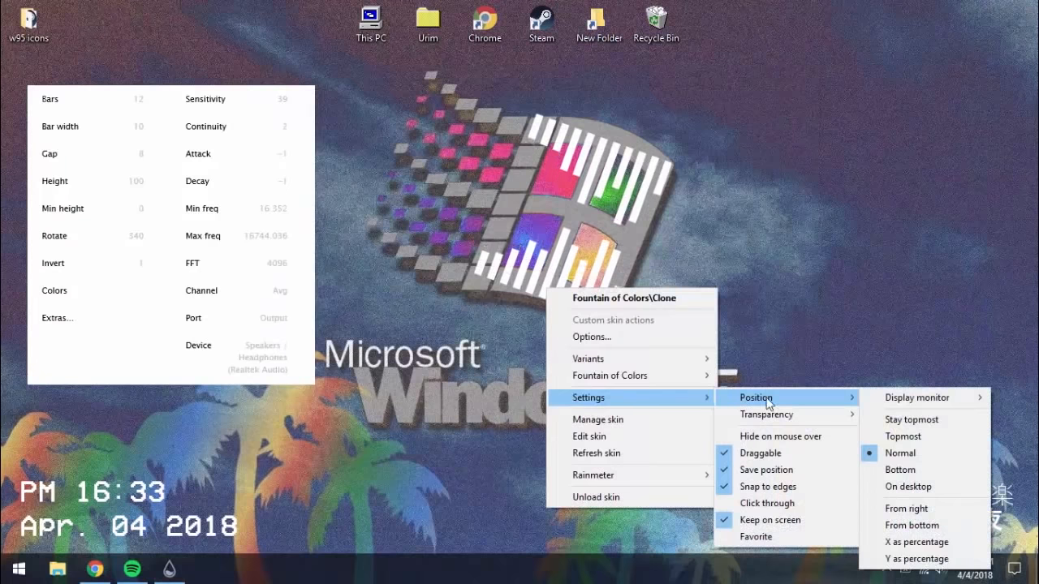
pyautogui.click(900, 470)
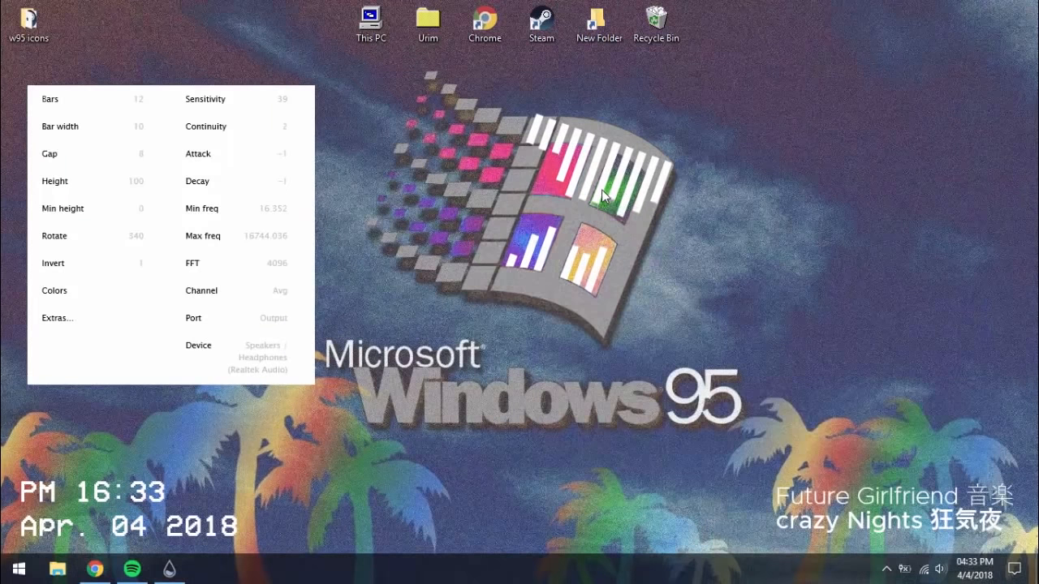
# - Set the original Fountain of Colors visualizer's position layer to Bottom and close the visualizer settings skin
pyautogui.rightClick(603, 190)
pyautogui.moveTo(672, 306)
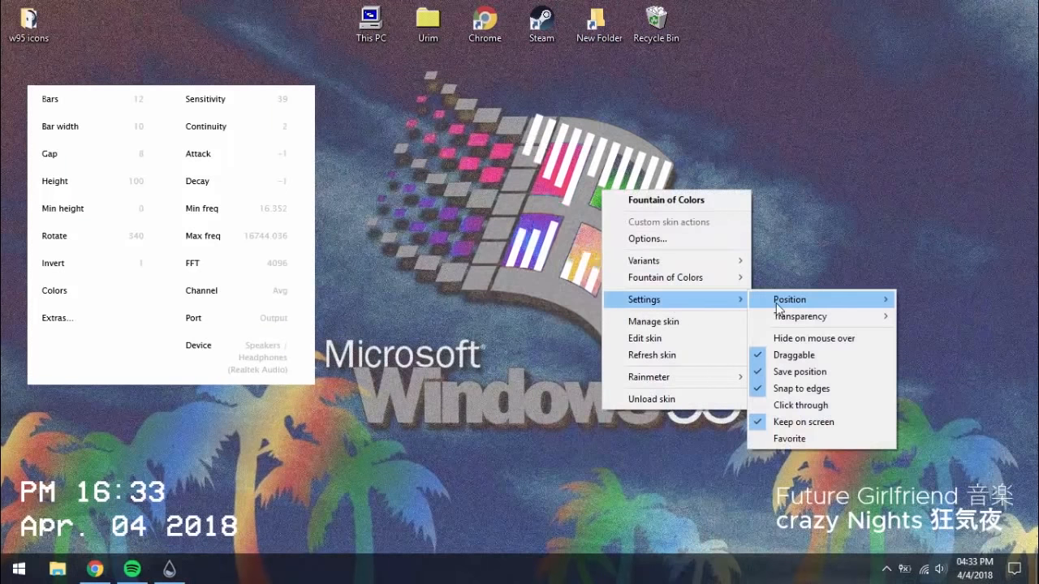
pyautogui.moveTo(860, 302)
pyautogui.click(916, 370)
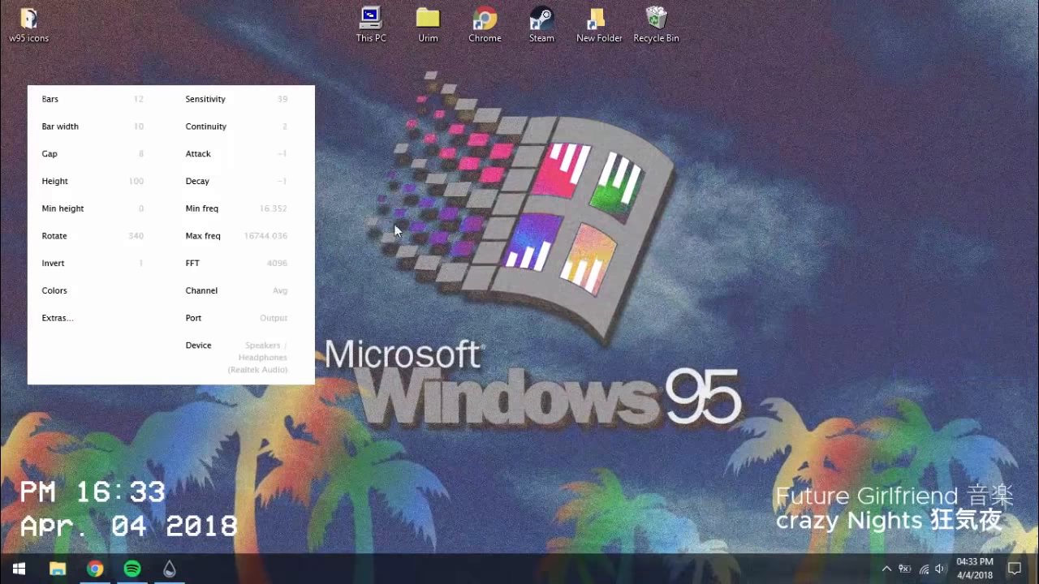
pyautogui.rightClick(225, 98)
pyautogui.click(302, 301)
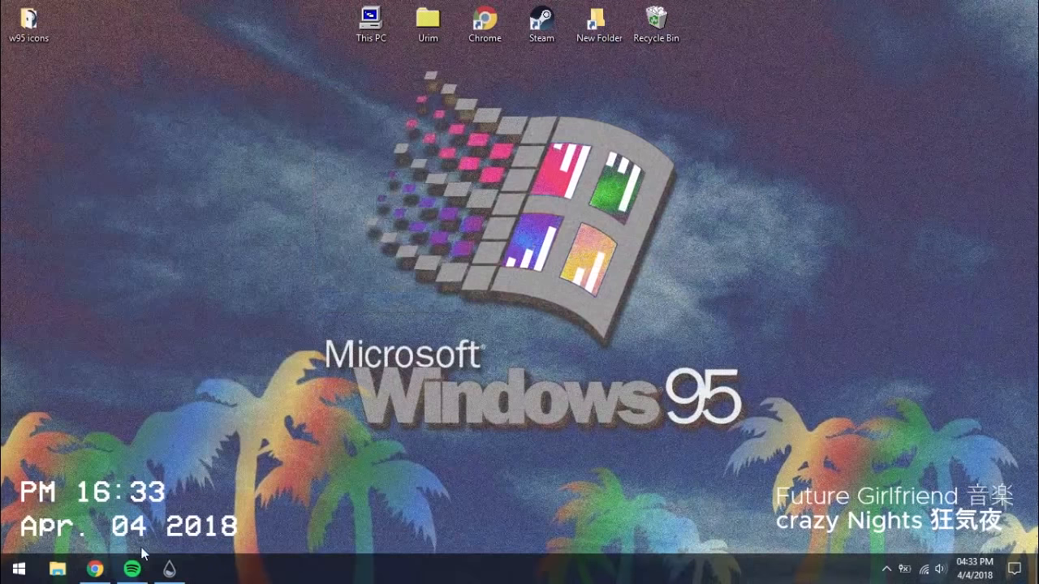
# - Switch to Chrome, download the Classic Shell 4.3.1 installer from the Classic Shell site, and dismiss the cookie notice
pyautogui.click(95, 569)
pyautogui.click(740, 16)
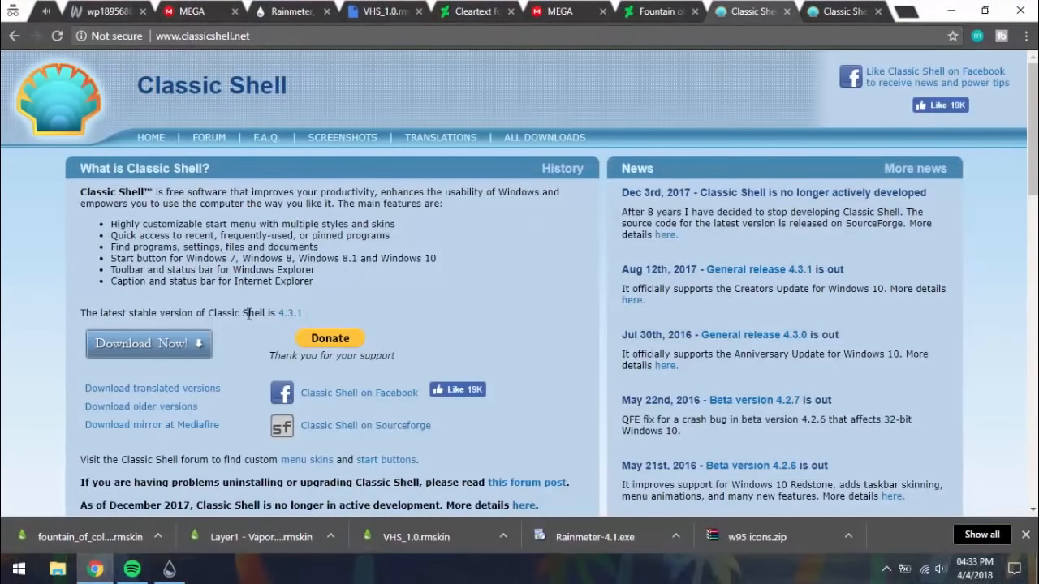
pyautogui.click(195, 340)
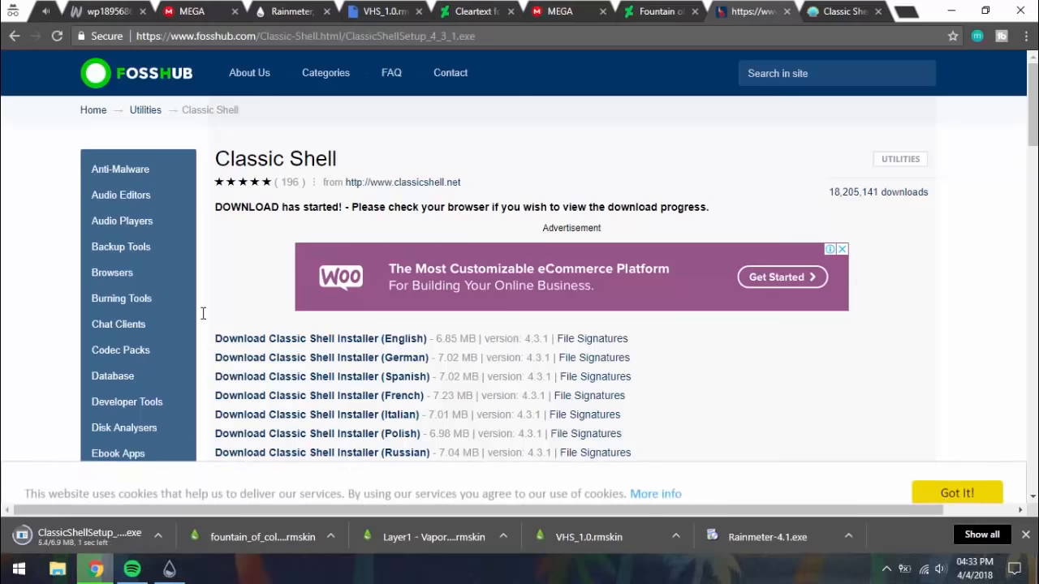
pyautogui.click(954, 479)
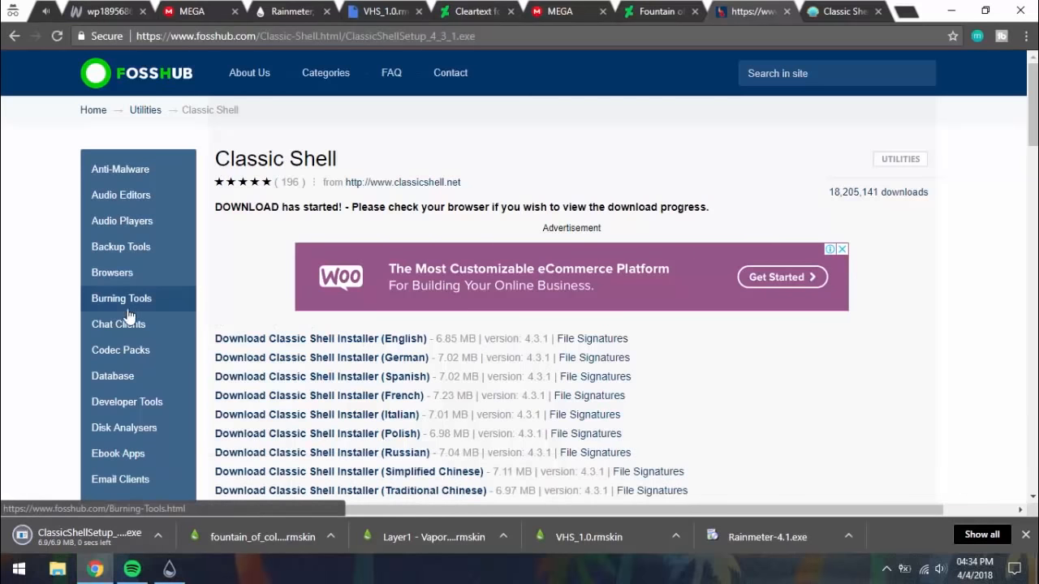
# - Run the downloaded installer, accept the license, and install Classic Shell with its default features and location
pyautogui.click(73, 535)
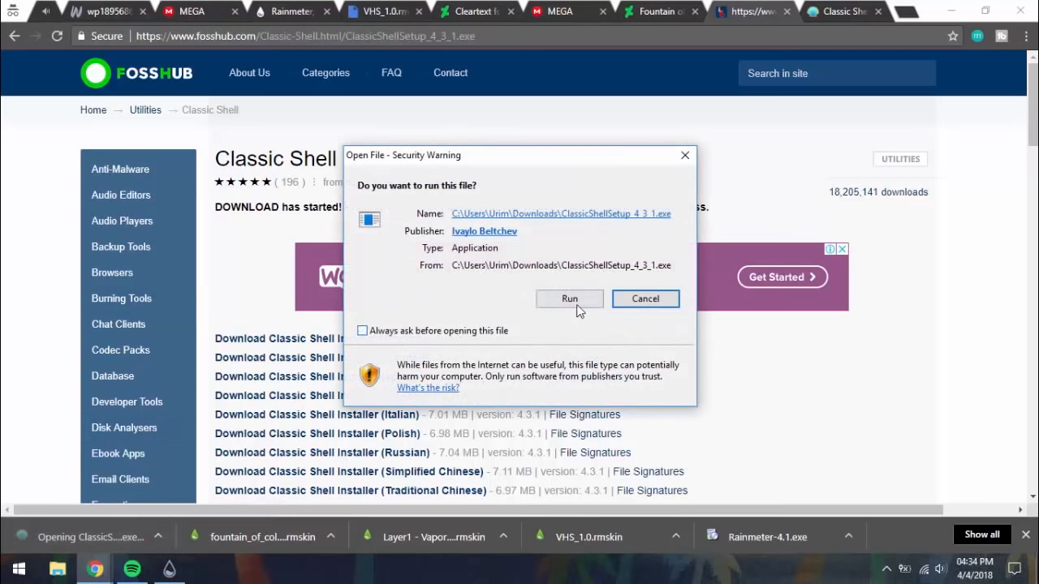
pyautogui.click(573, 300)
pyautogui.click(607, 404)
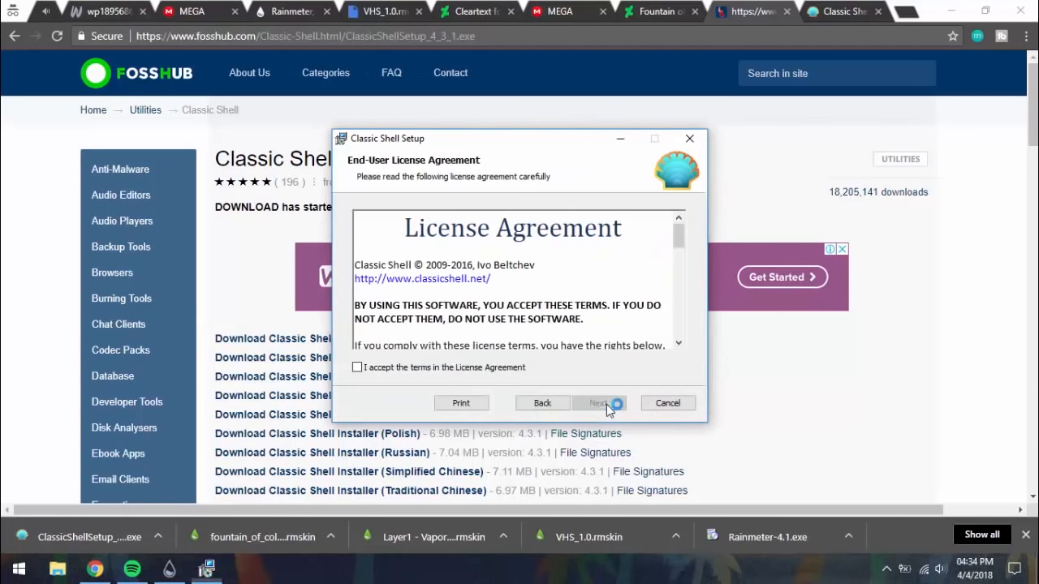
pyautogui.click(503, 368)
pyautogui.click(599, 403)
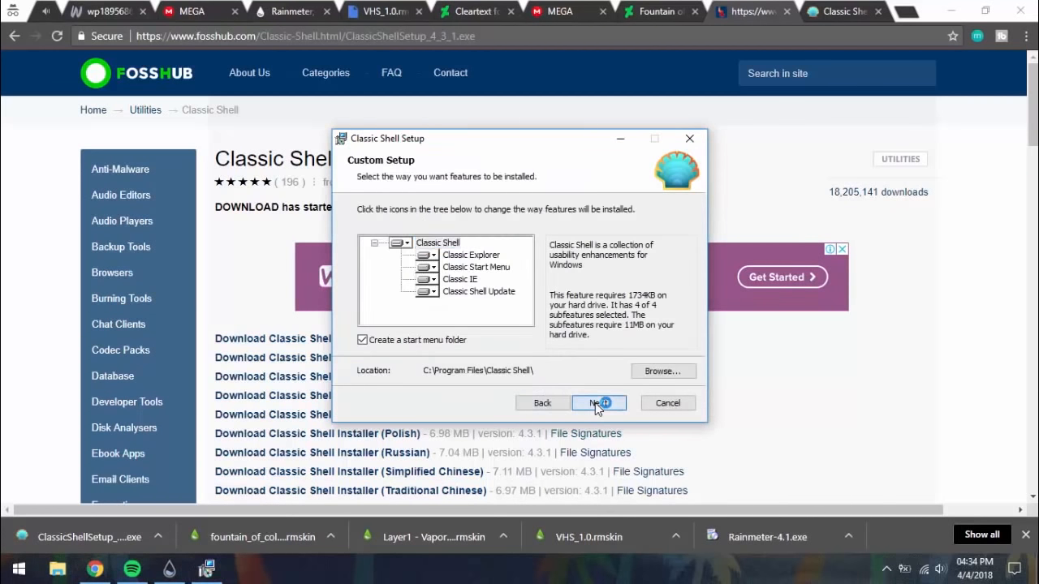
pyautogui.click(597, 403)
pyautogui.click(597, 404)
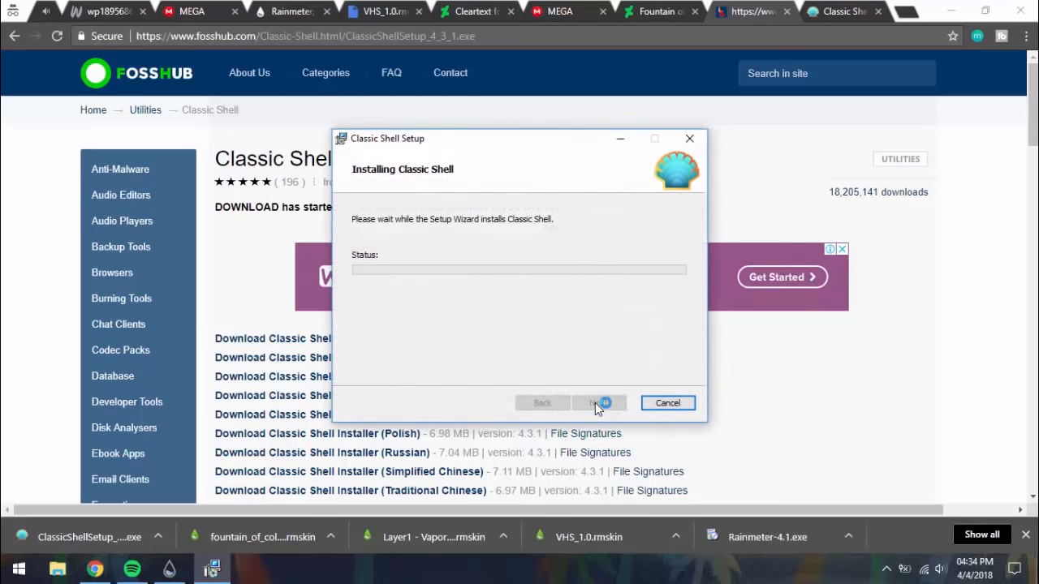
pyautogui.click(949, 11)
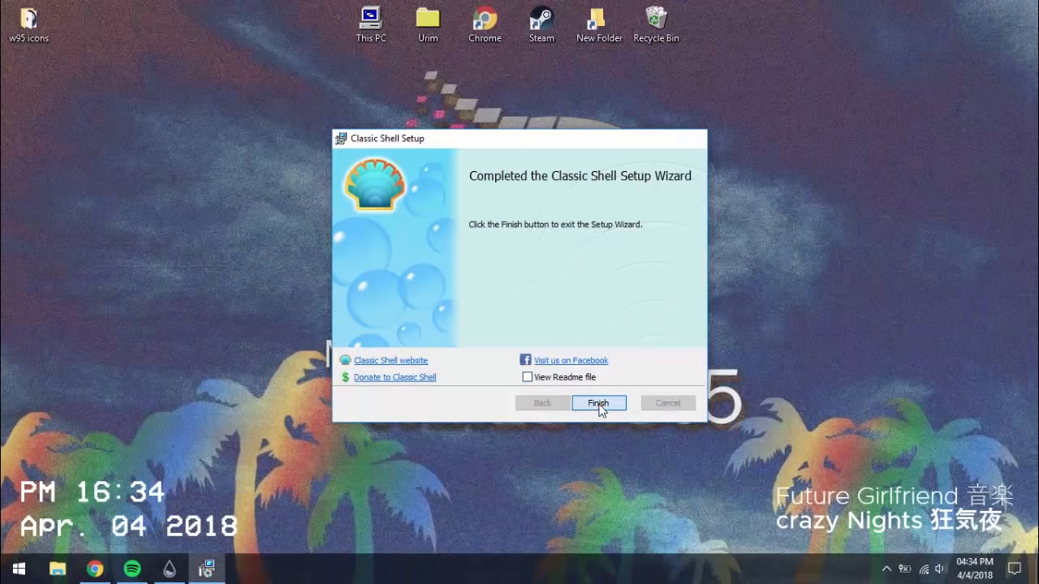
pyautogui.click(598, 403)
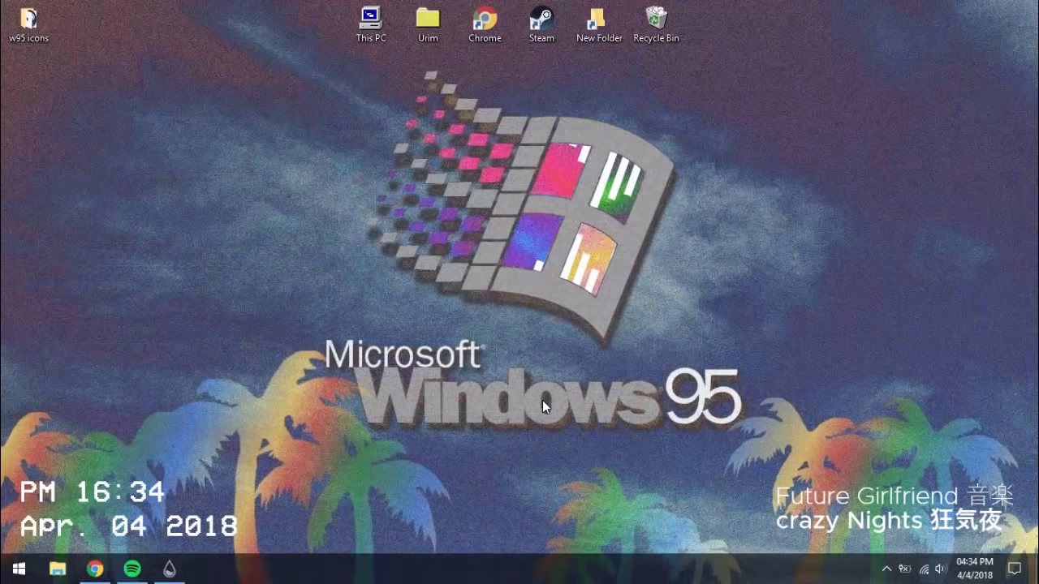
# - Open the Classic Start Menu settings, and open the Windows 95/98 start button image from the Classic Shell forum in a new Chrome tab
pyautogui.rightClick(20, 568)
pyautogui.click(69, 525)
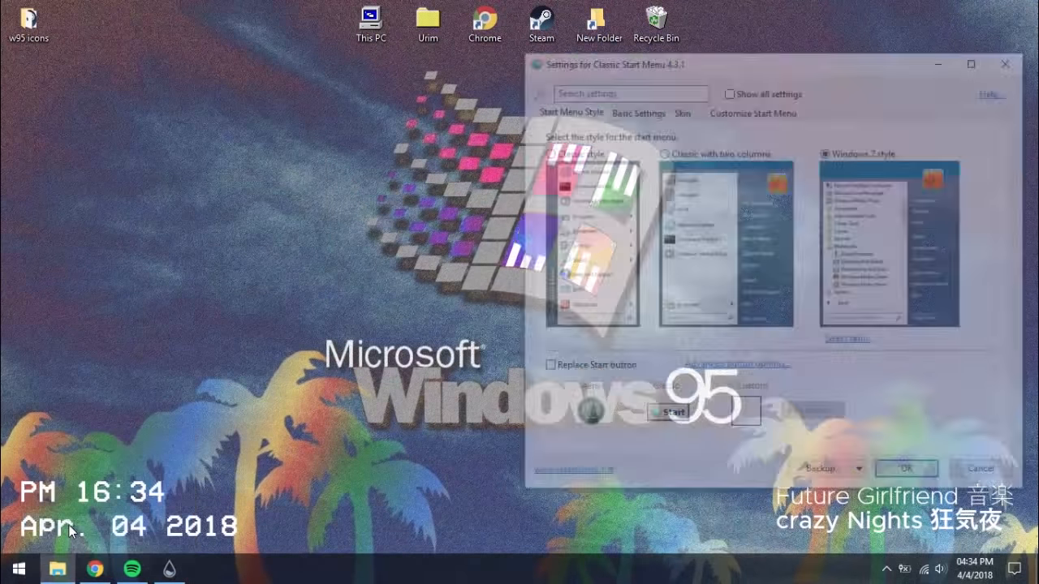
pyautogui.click(95, 569)
pyautogui.click(831, 8)
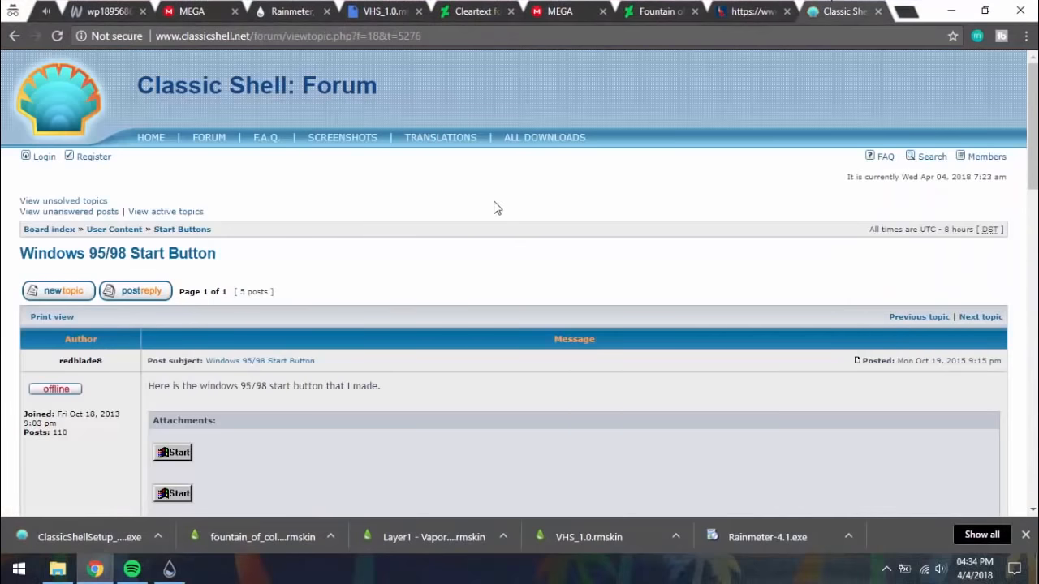
pyautogui.scroll(-4, 297, 344)
pyautogui.rightClick(183, 190)
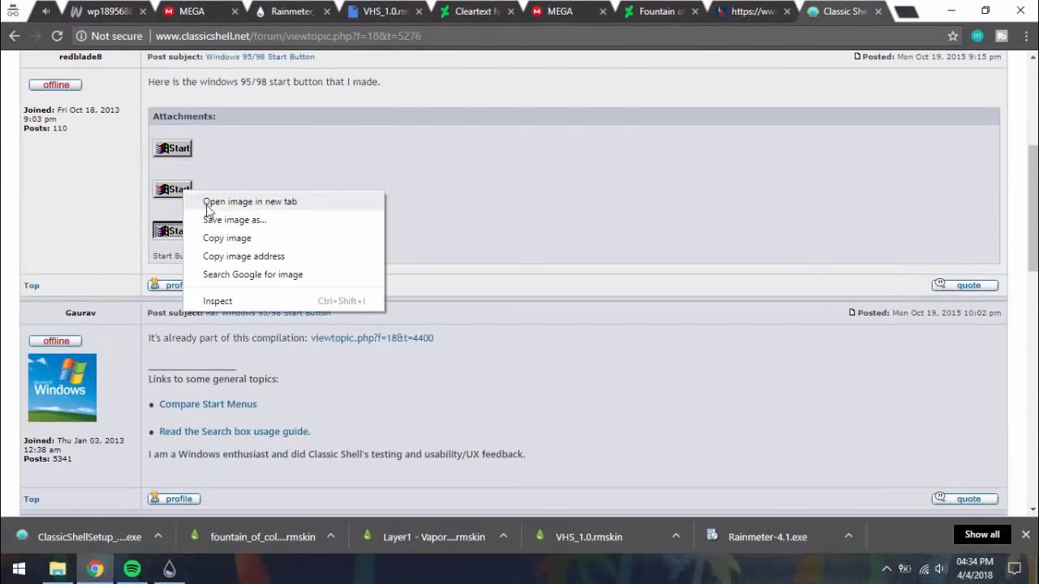
pyautogui.click(208, 202)
pyautogui.click(844, 11)
# - Save the start button image to the Desktop as Start Button.png
pyautogui.rightClick(534, 250)
pyautogui.click(585, 280)
pyautogui.doubleClick(206, 177)
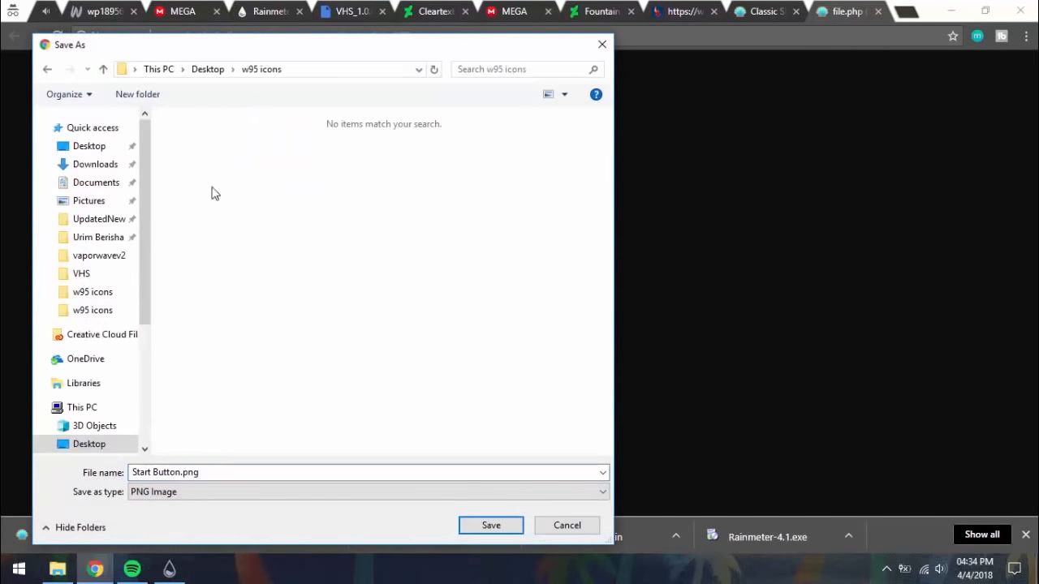
pyautogui.click(219, 71)
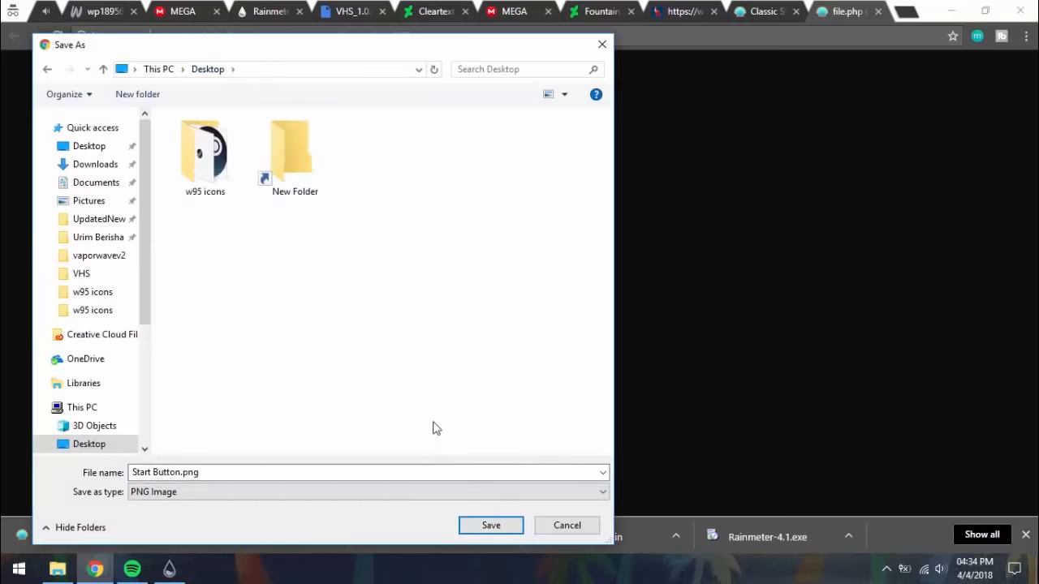
pyautogui.click(491, 526)
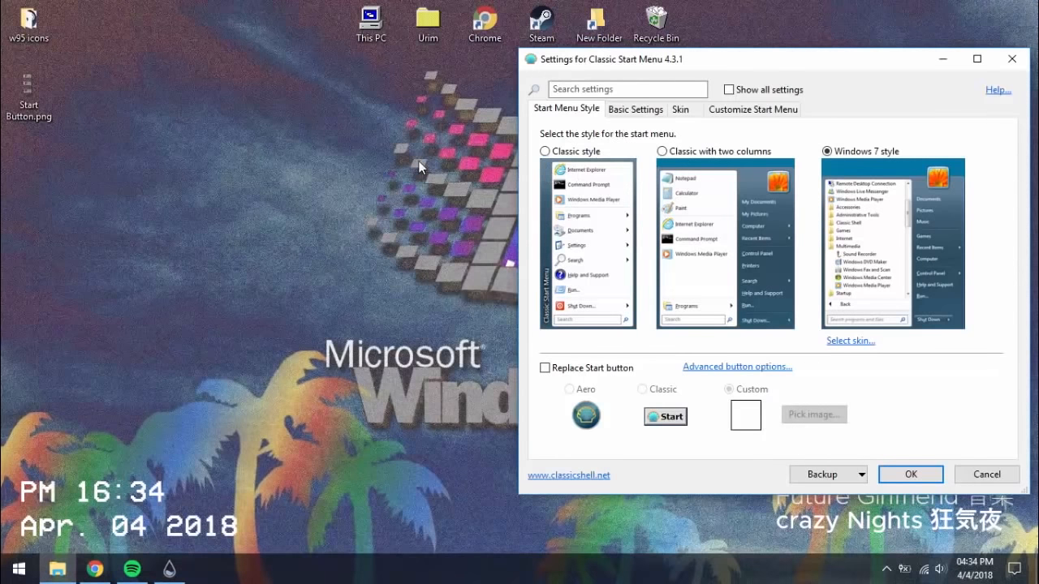
# - Turn on Start button replacement, move Start Button.png into the w95 icons folder, and pick it there as the custom button image
pyautogui.click(416, 160)
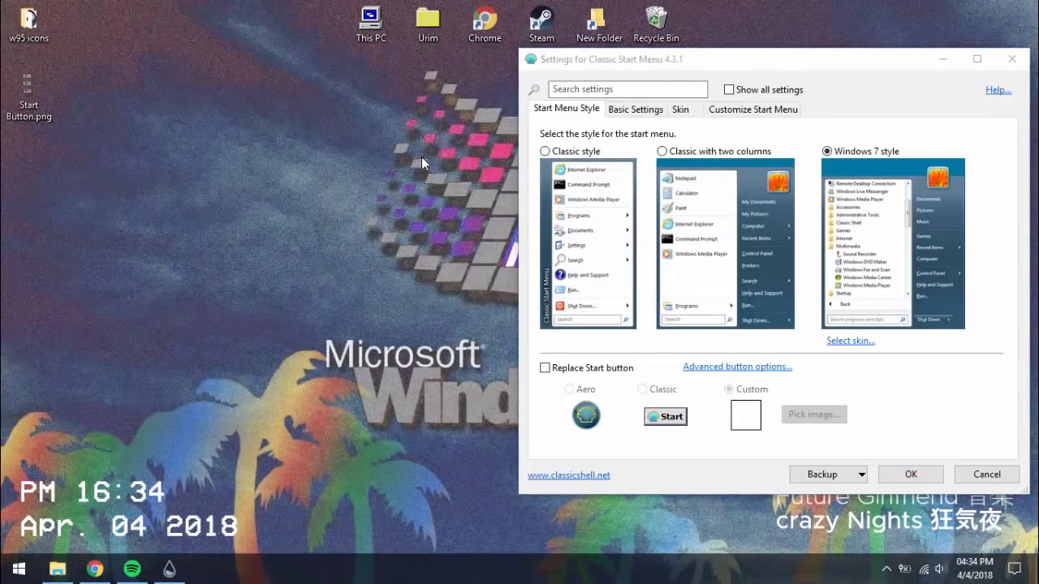
pyautogui.click(596, 370)
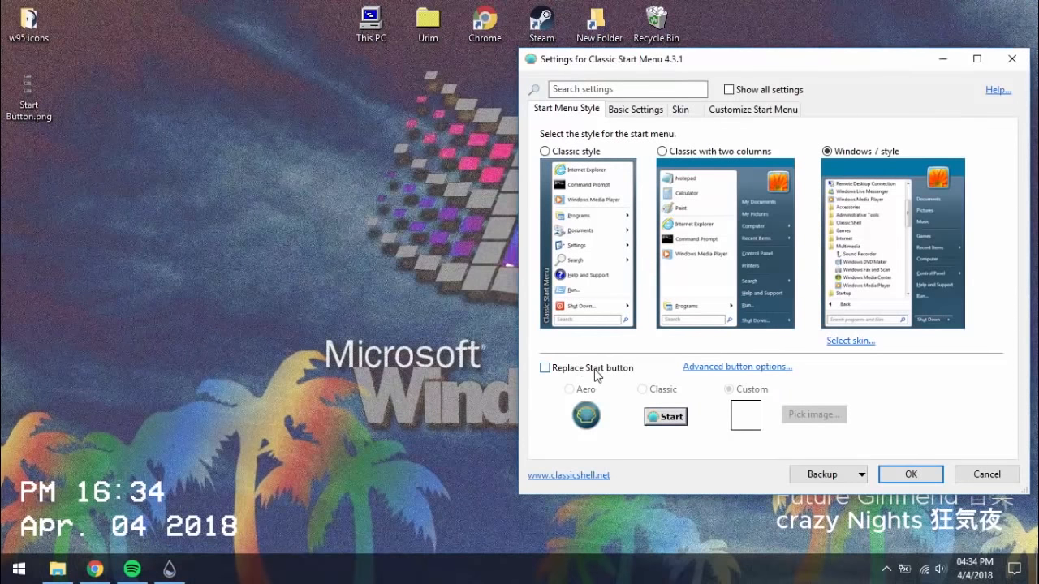
pyautogui.click(814, 415)
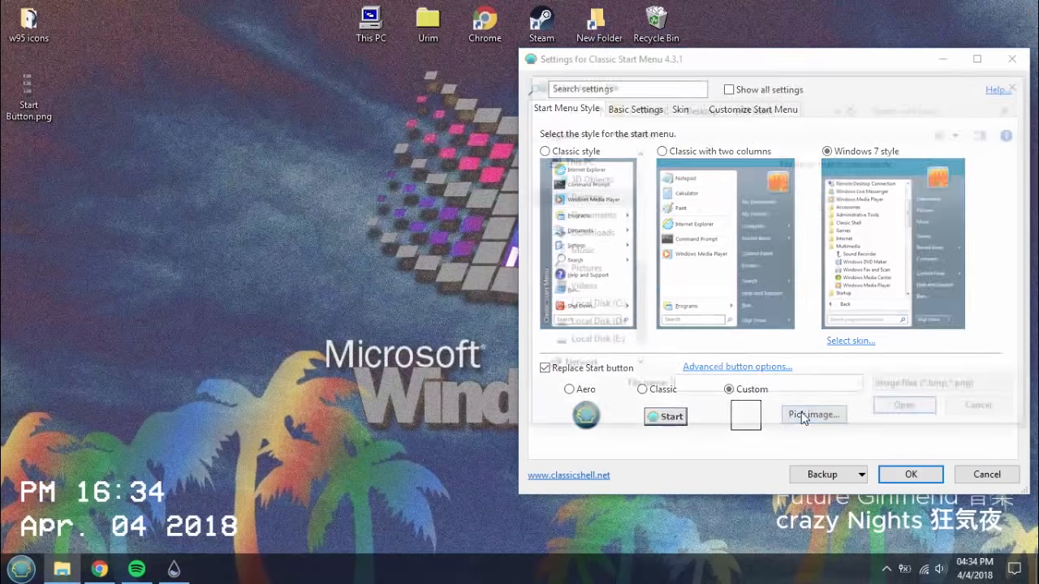
pyautogui.moveTo(642, 267); pyautogui.dragTo(642, 200)
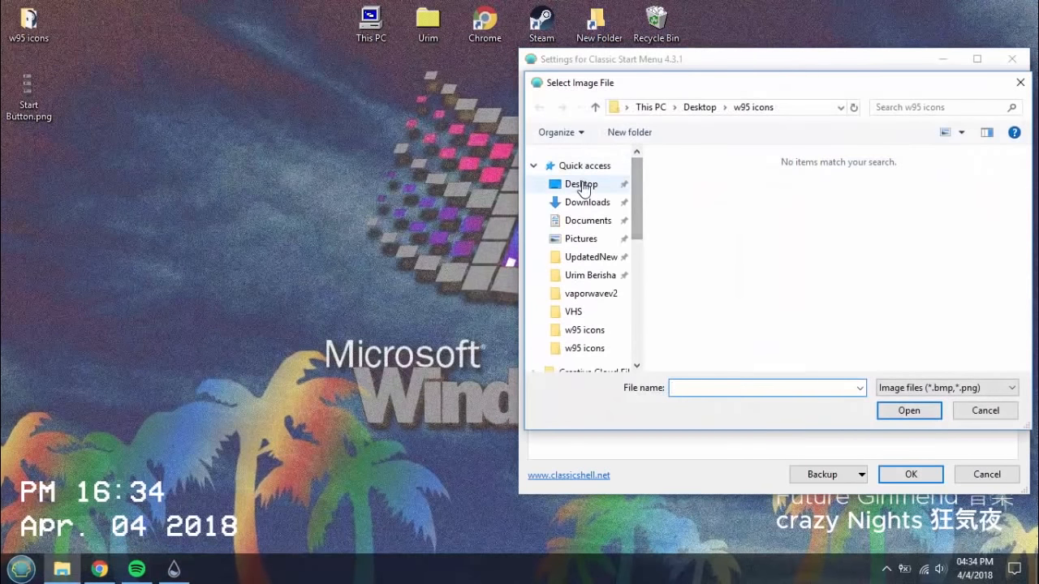
pyautogui.click(581, 184)
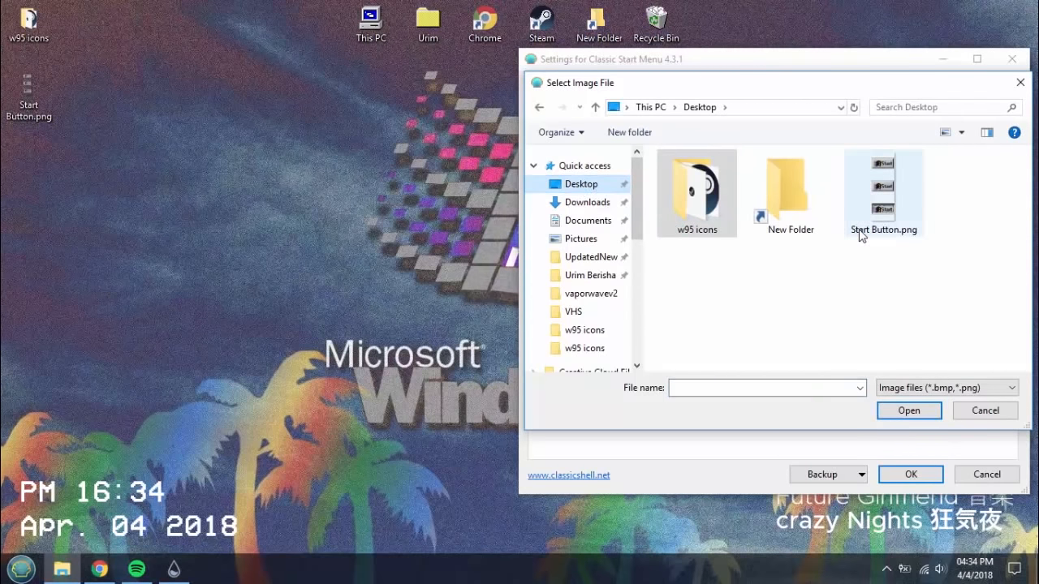
pyautogui.moveTo(861, 236); pyautogui.dragTo(704, 209)
pyautogui.doubleClick(705, 209)
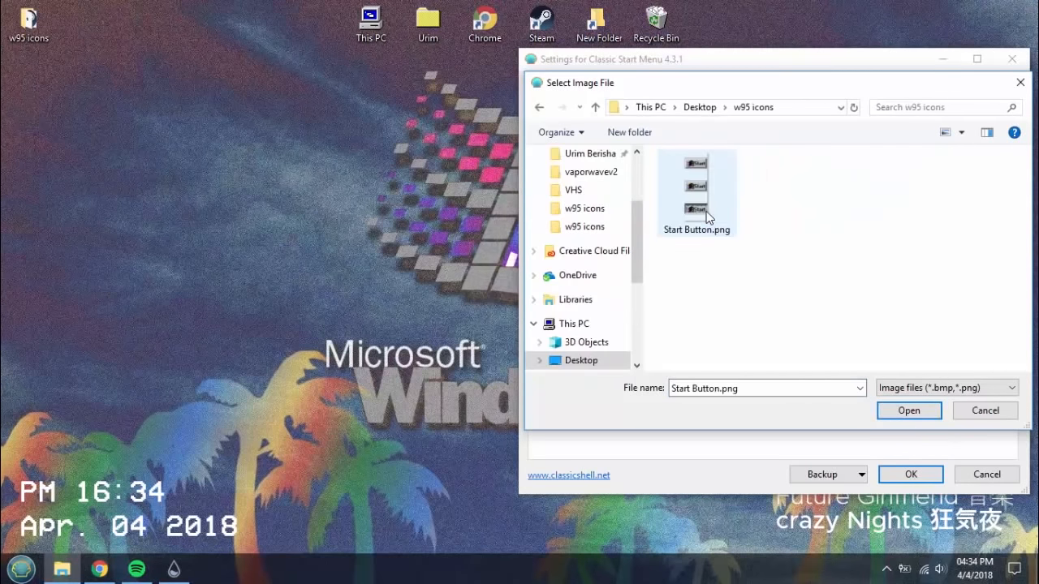
pyautogui.doubleClick(722, 225)
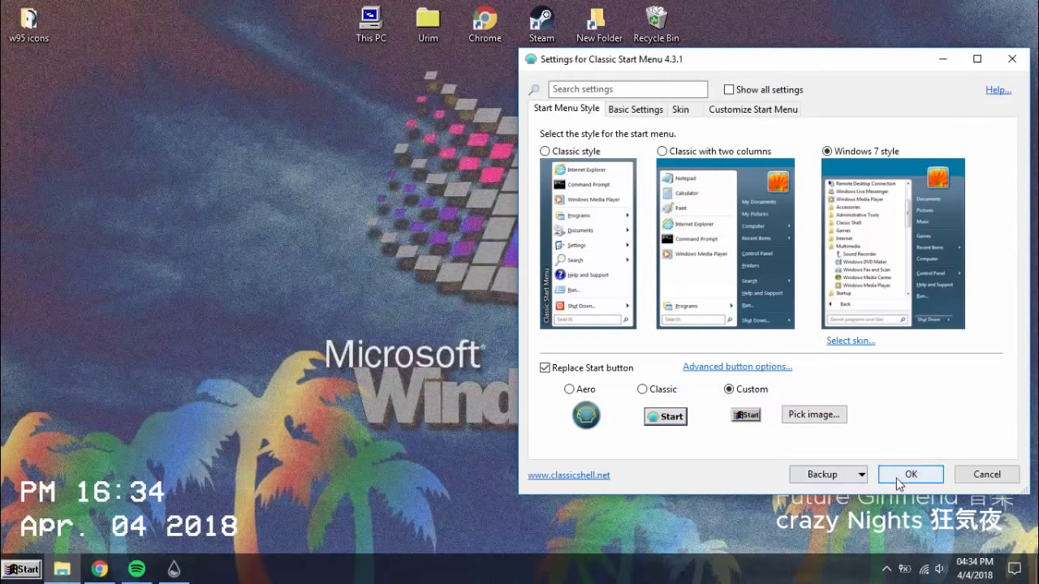
# - Set the start menu skin to Classic Skin and try out the start menu
pyautogui.click(844, 345)
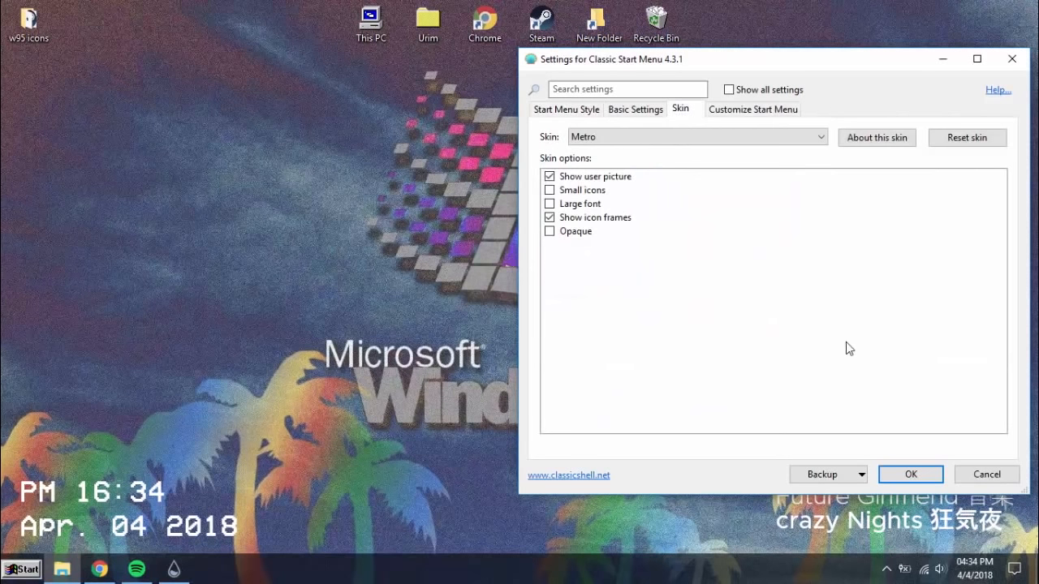
pyautogui.click(691, 137)
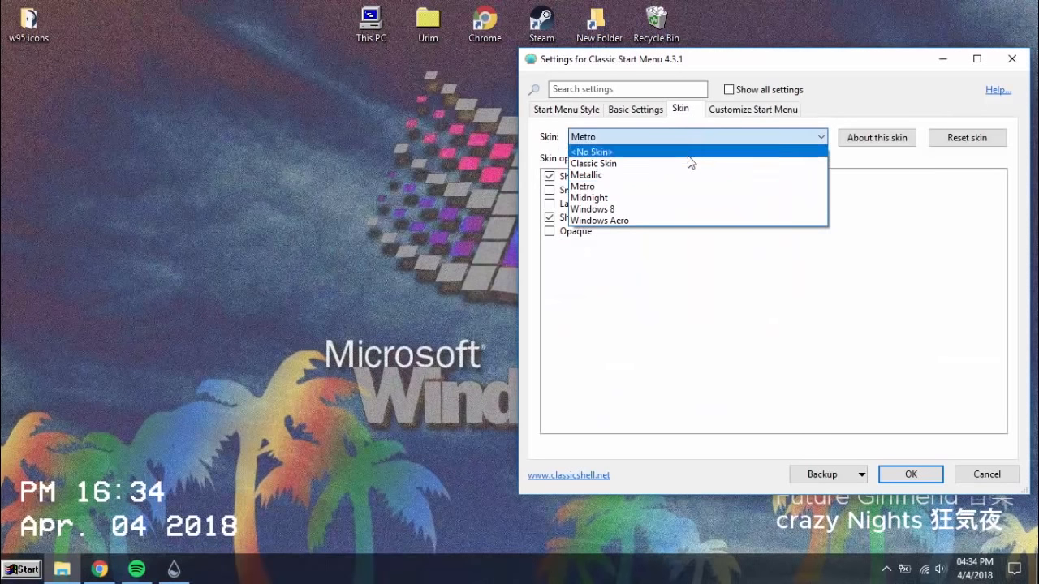
pyautogui.click(689, 164)
pyautogui.click(11, 570)
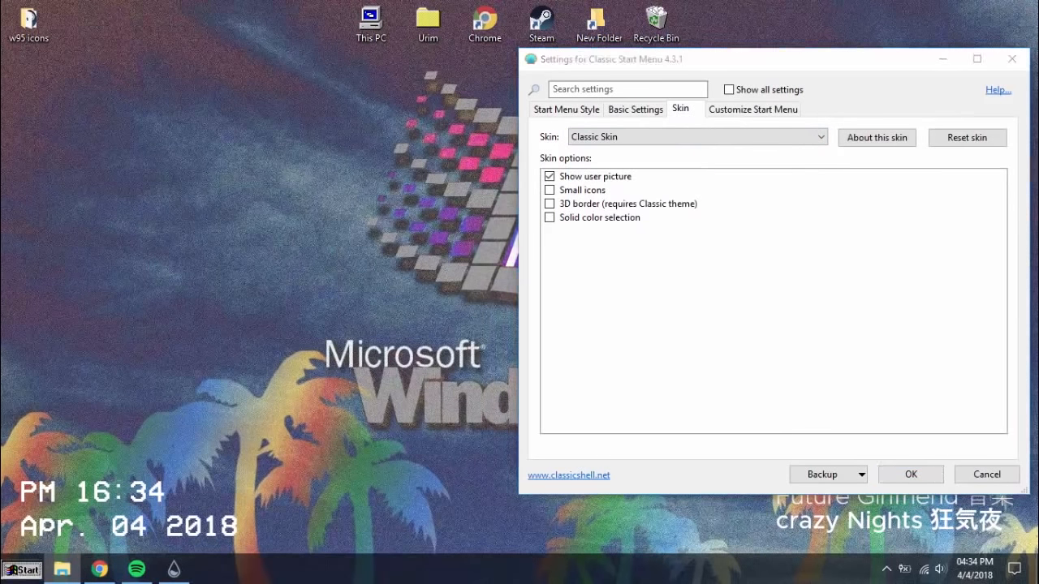
pyautogui.click(11, 570)
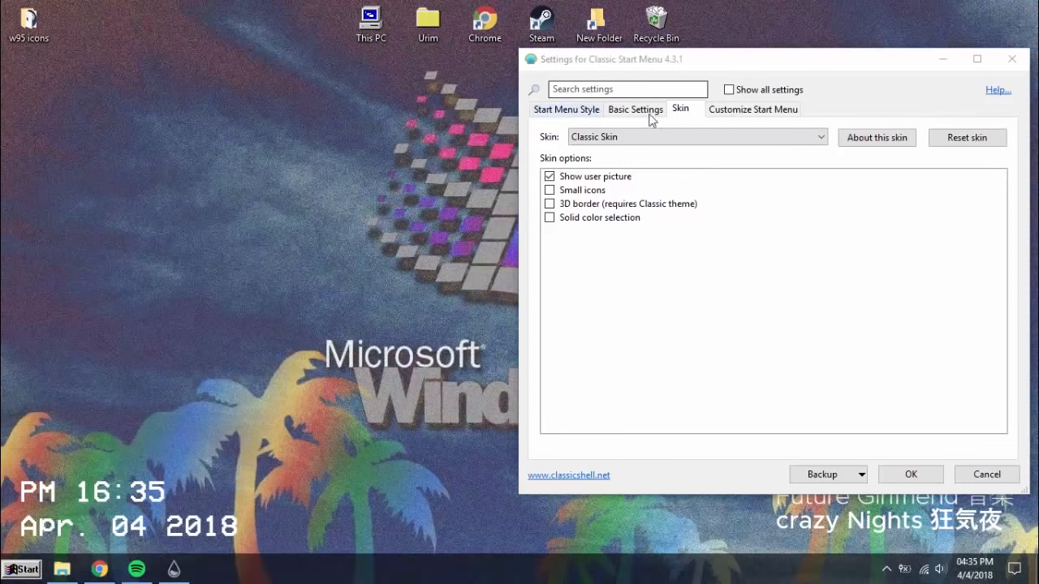
# - Show all Classic Start Menu settings, turn on Customize taskbar with the grey taskbar color C0C0C0, and apply it, checking the start menu
pyautogui.click(766, 90)
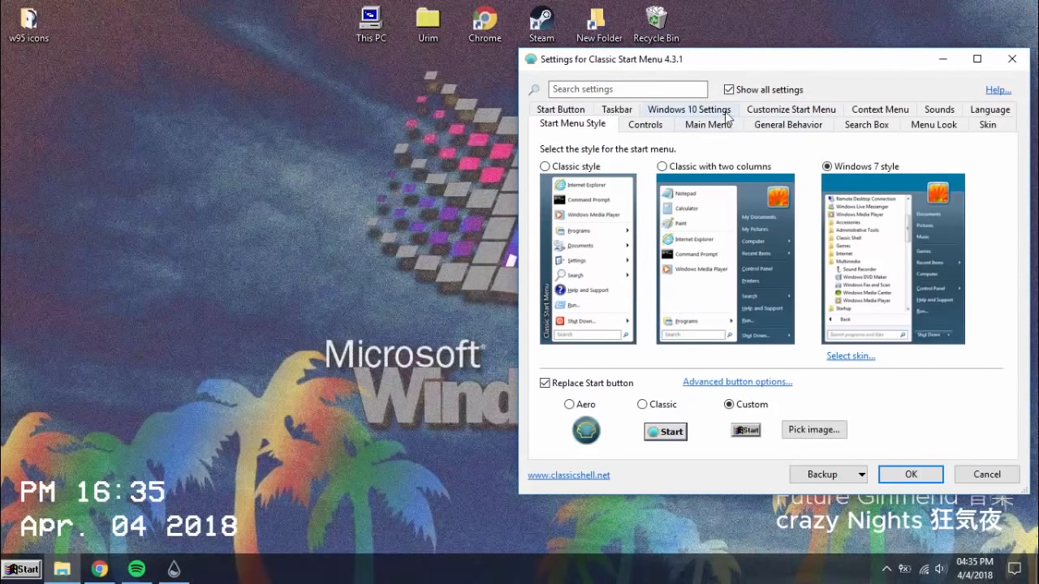
pyautogui.click(617, 112)
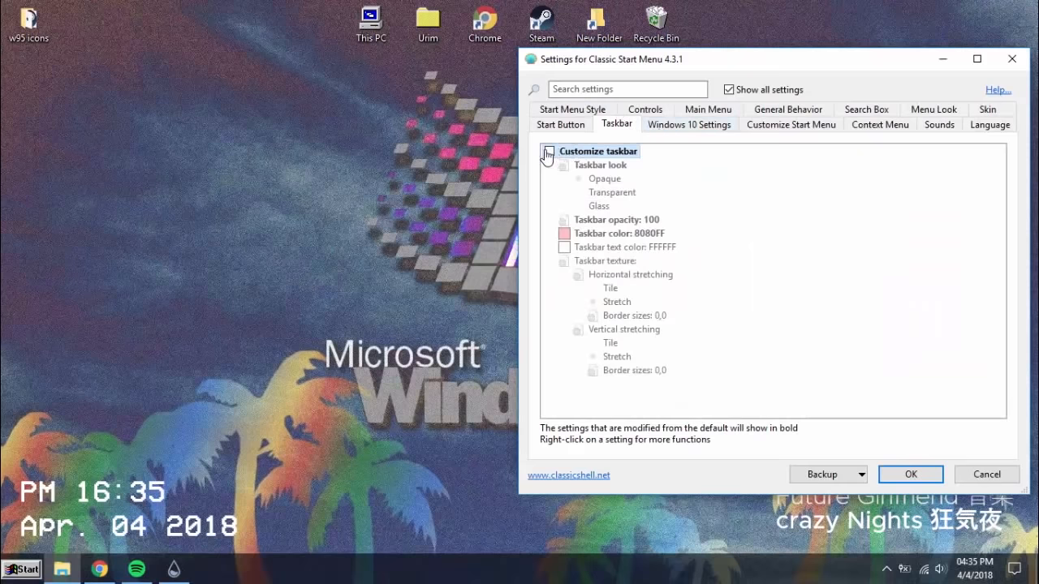
pyautogui.click(549, 151)
pyautogui.click(656, 236)
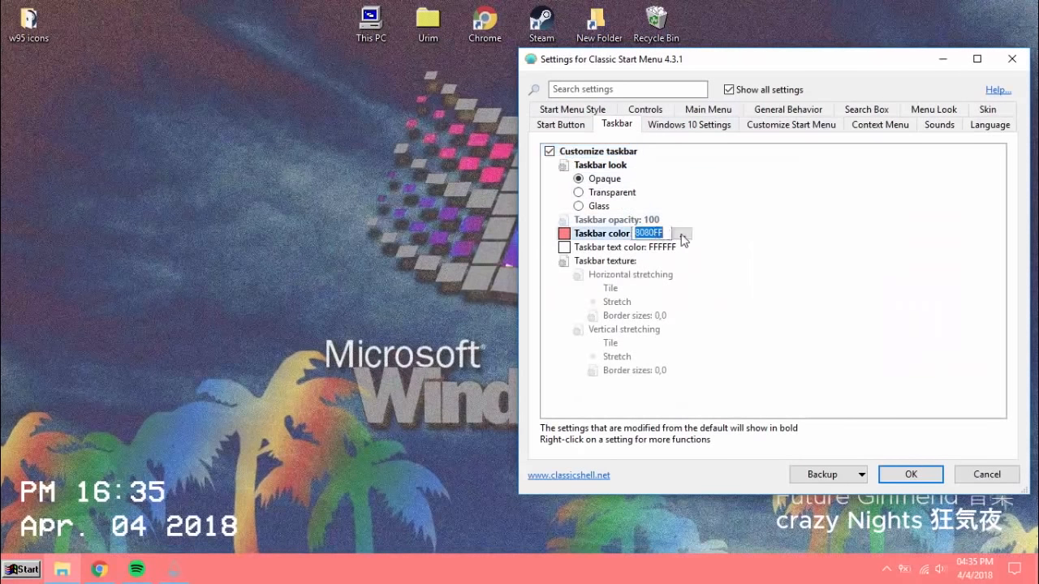
pyautogui.click(683, 236)
pyautogui.click(640, 204)
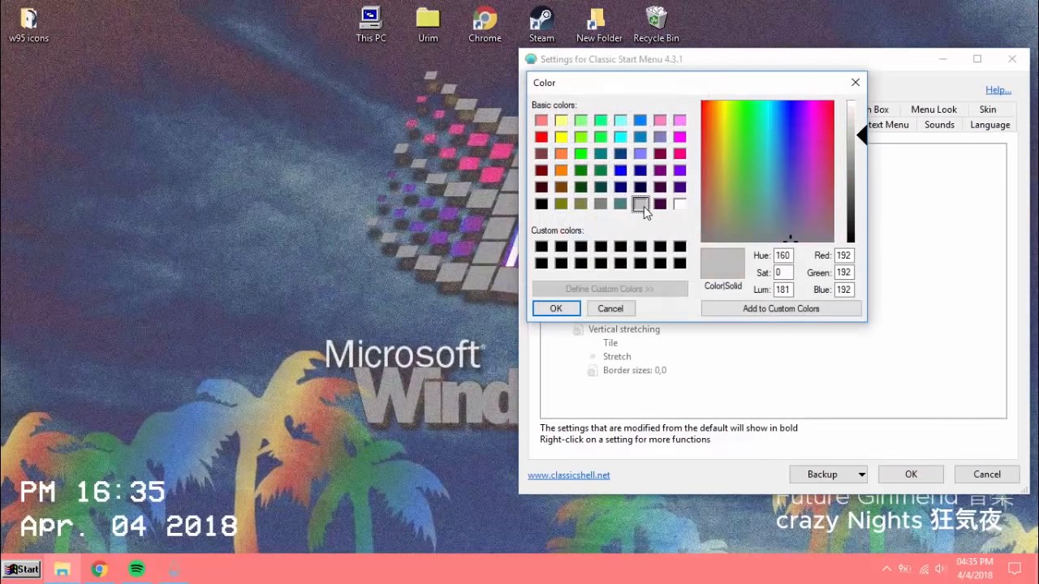
pyautogui.click(556, 310)
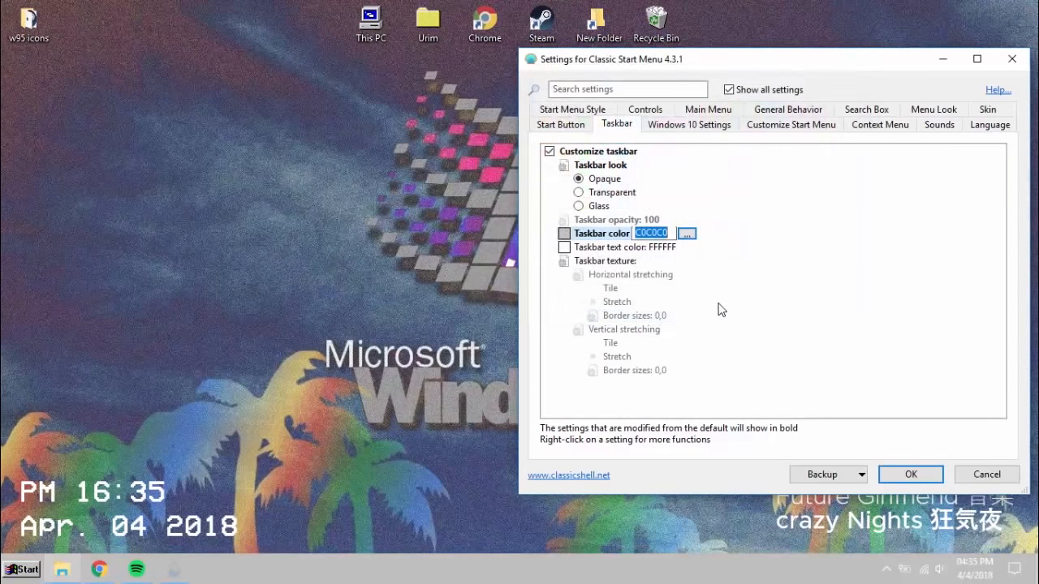
pyautogui.click(911, 475)
pyautogui.press('super')
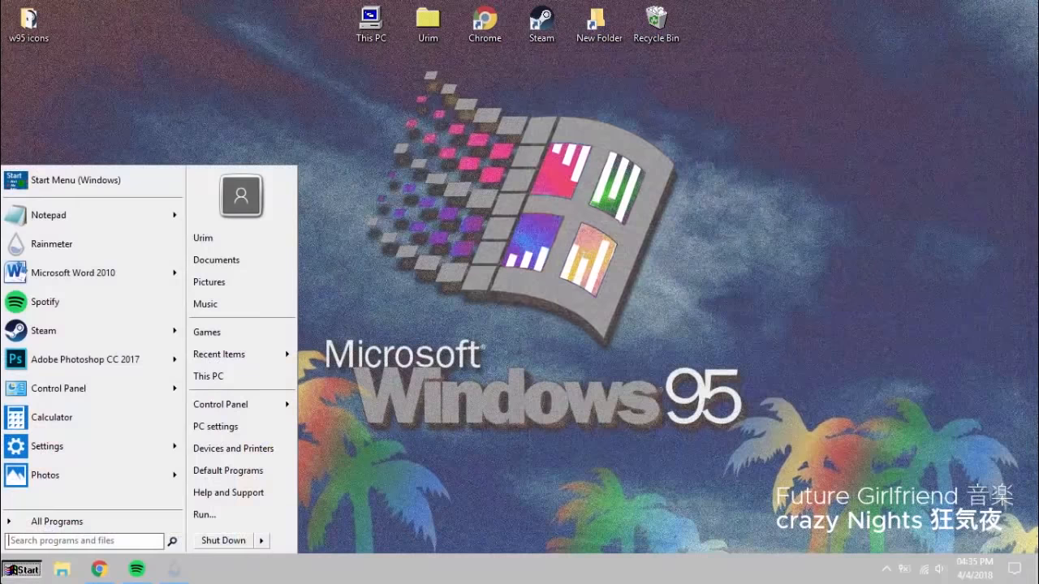
pyautogui.click(21, 571)
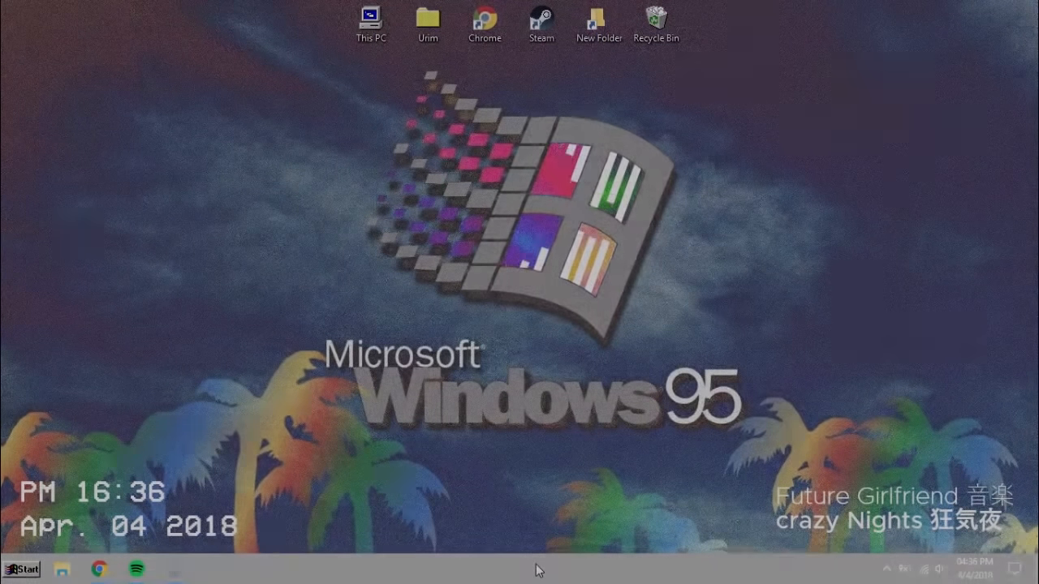
# - Unlock the taskbar and add the Links toolbar to it
pyautogui.rightClick(535, 571)
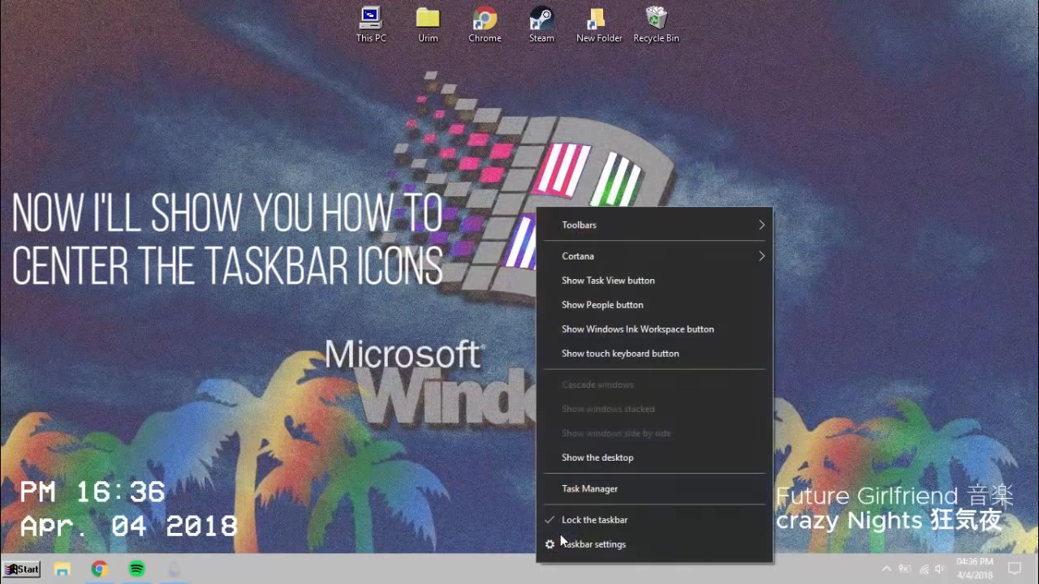
pyautogui.click(613, 519)
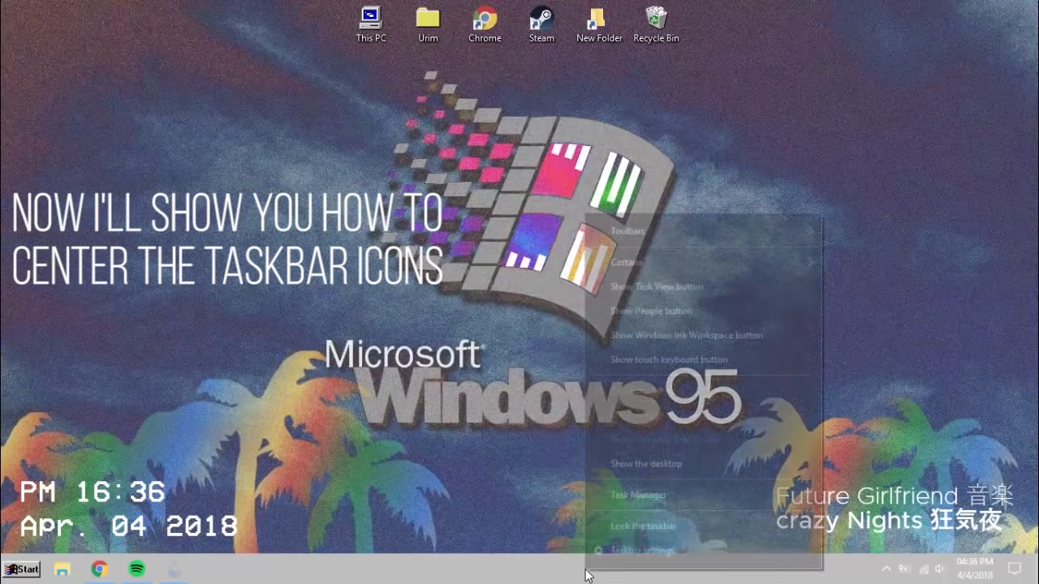
pyautogui.rightClick(568, 571)
pyautogui.moveTo(755, 225)
pyautogui.click(838, 256)
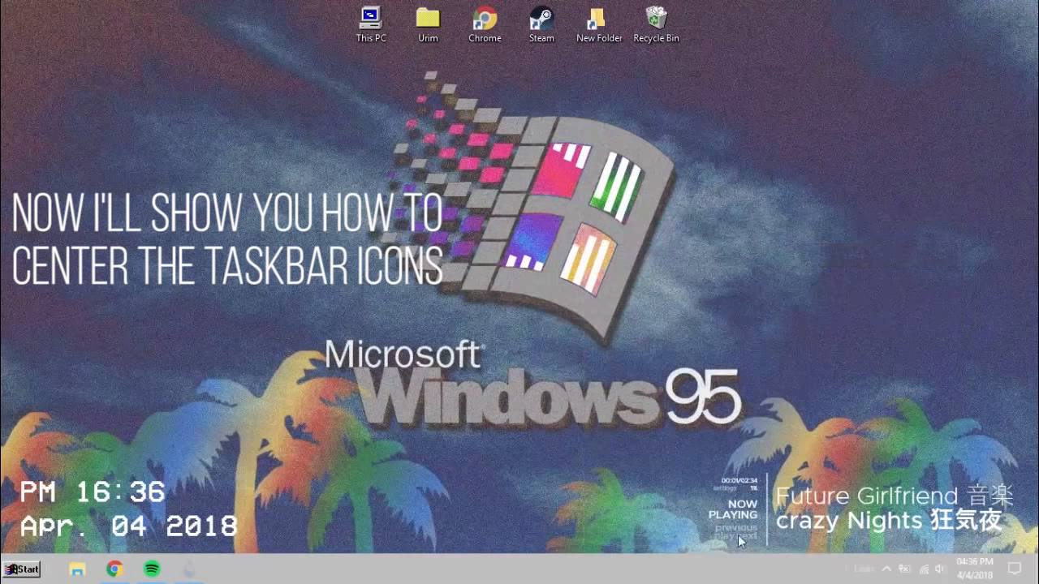
# - Move the Links toolbar next to the Start button and shift the taskbar icons to the middle of the taskbar
pyautogui.moveTo(298, 570); pyautogui.dragTo(51, 571)
pyautogui.moveTo(754, 569); pyautogui.dragTo(452, 571)
# - Hide the Links toolbar's title and lock the taskbar
pyautogui.rightClick(453, 571)
pyautogui.click(467, 180)
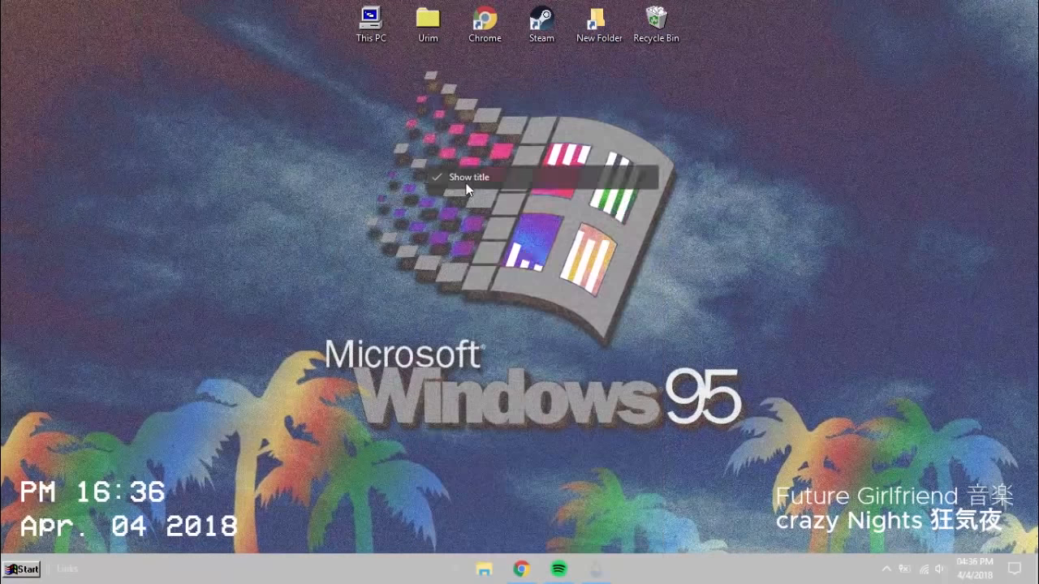
pyautogui.rightClick(410, 571)
pyautogui.click(479, 523)
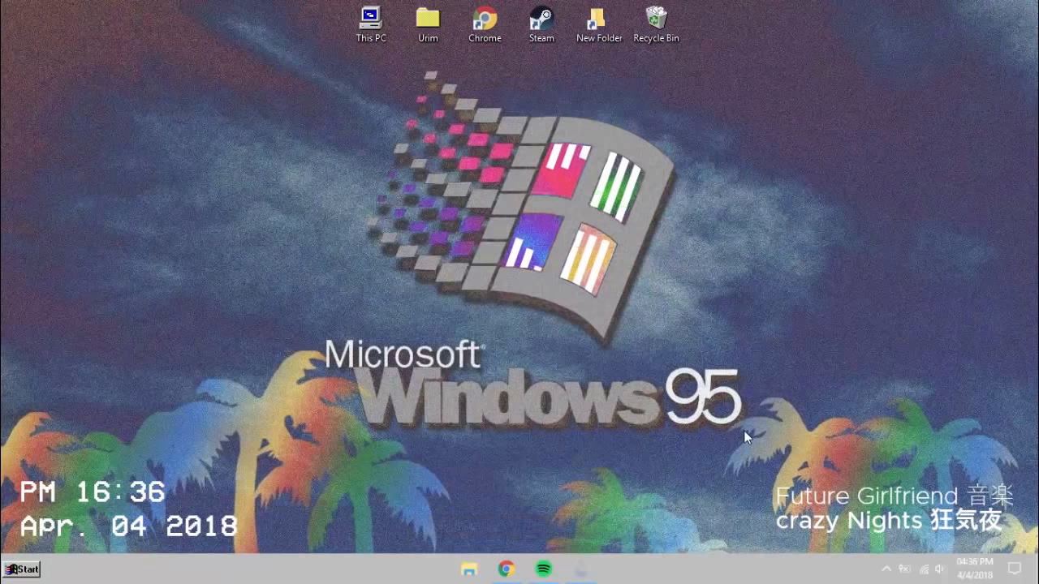